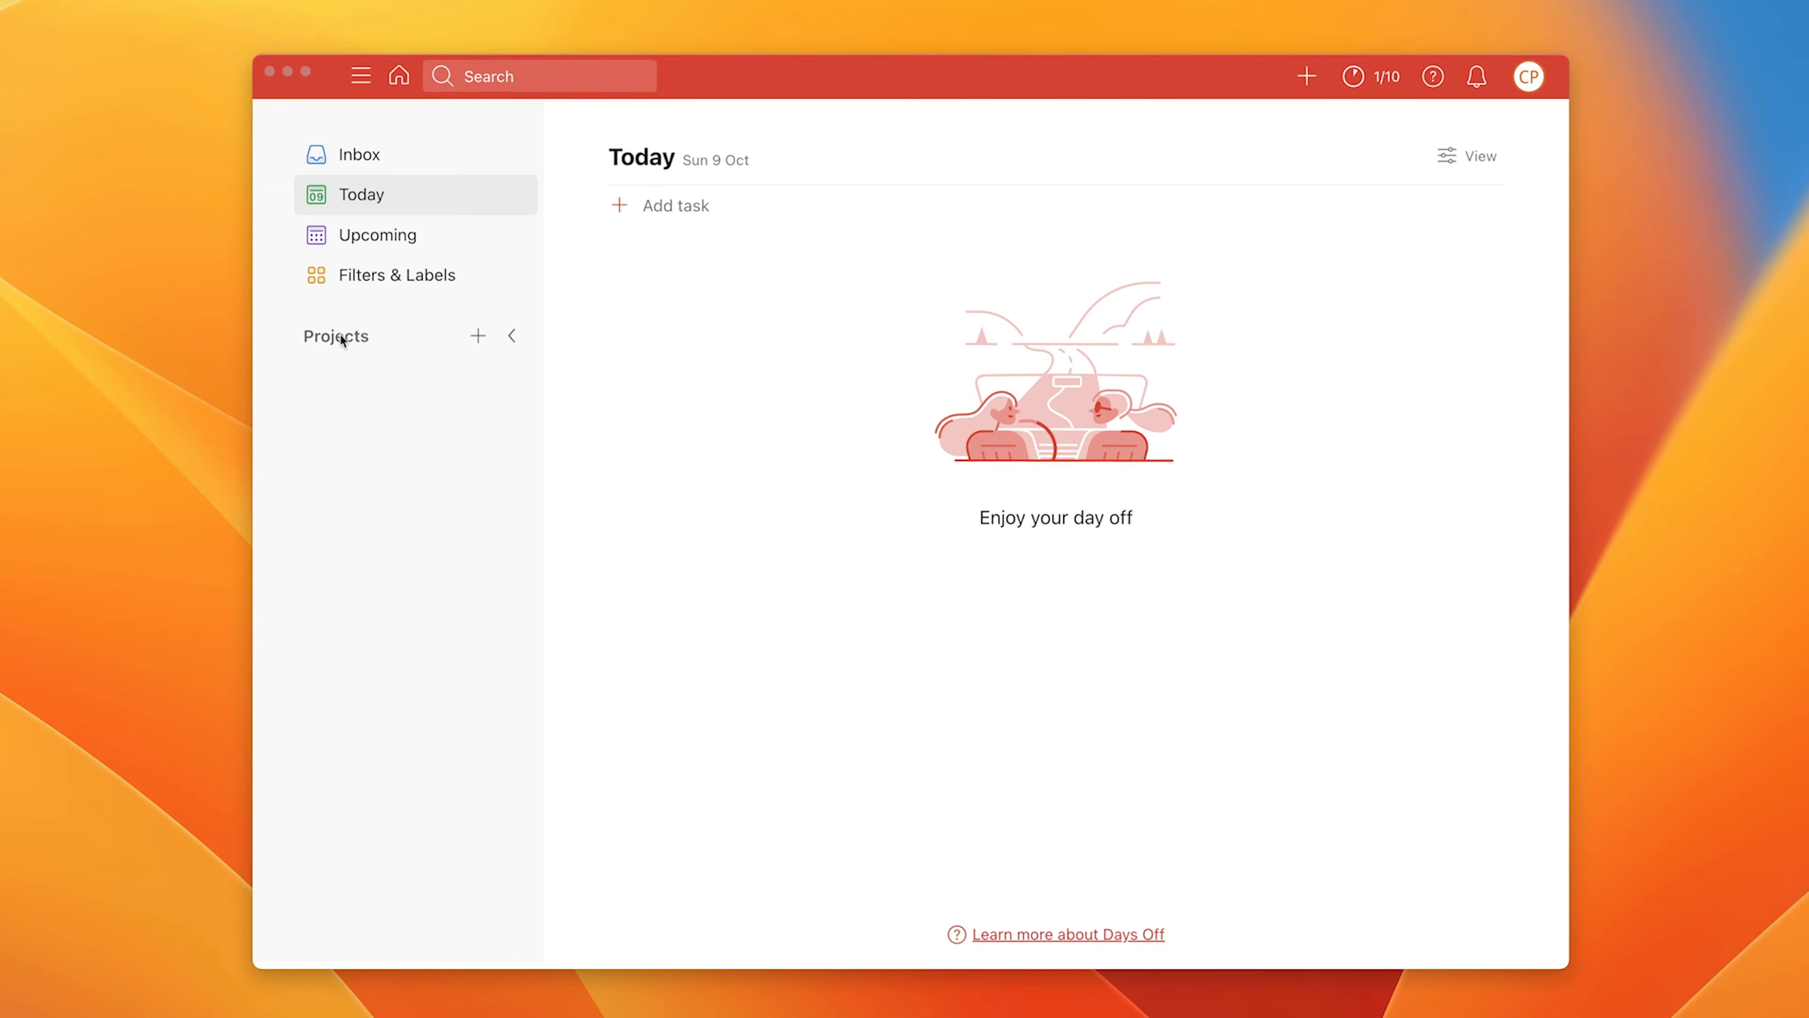
Step: Expand the sidebar's Projects list to reveal PERSONAL, WORK and ROUTINES
left_click(515, 344)
left_click(513, 337)
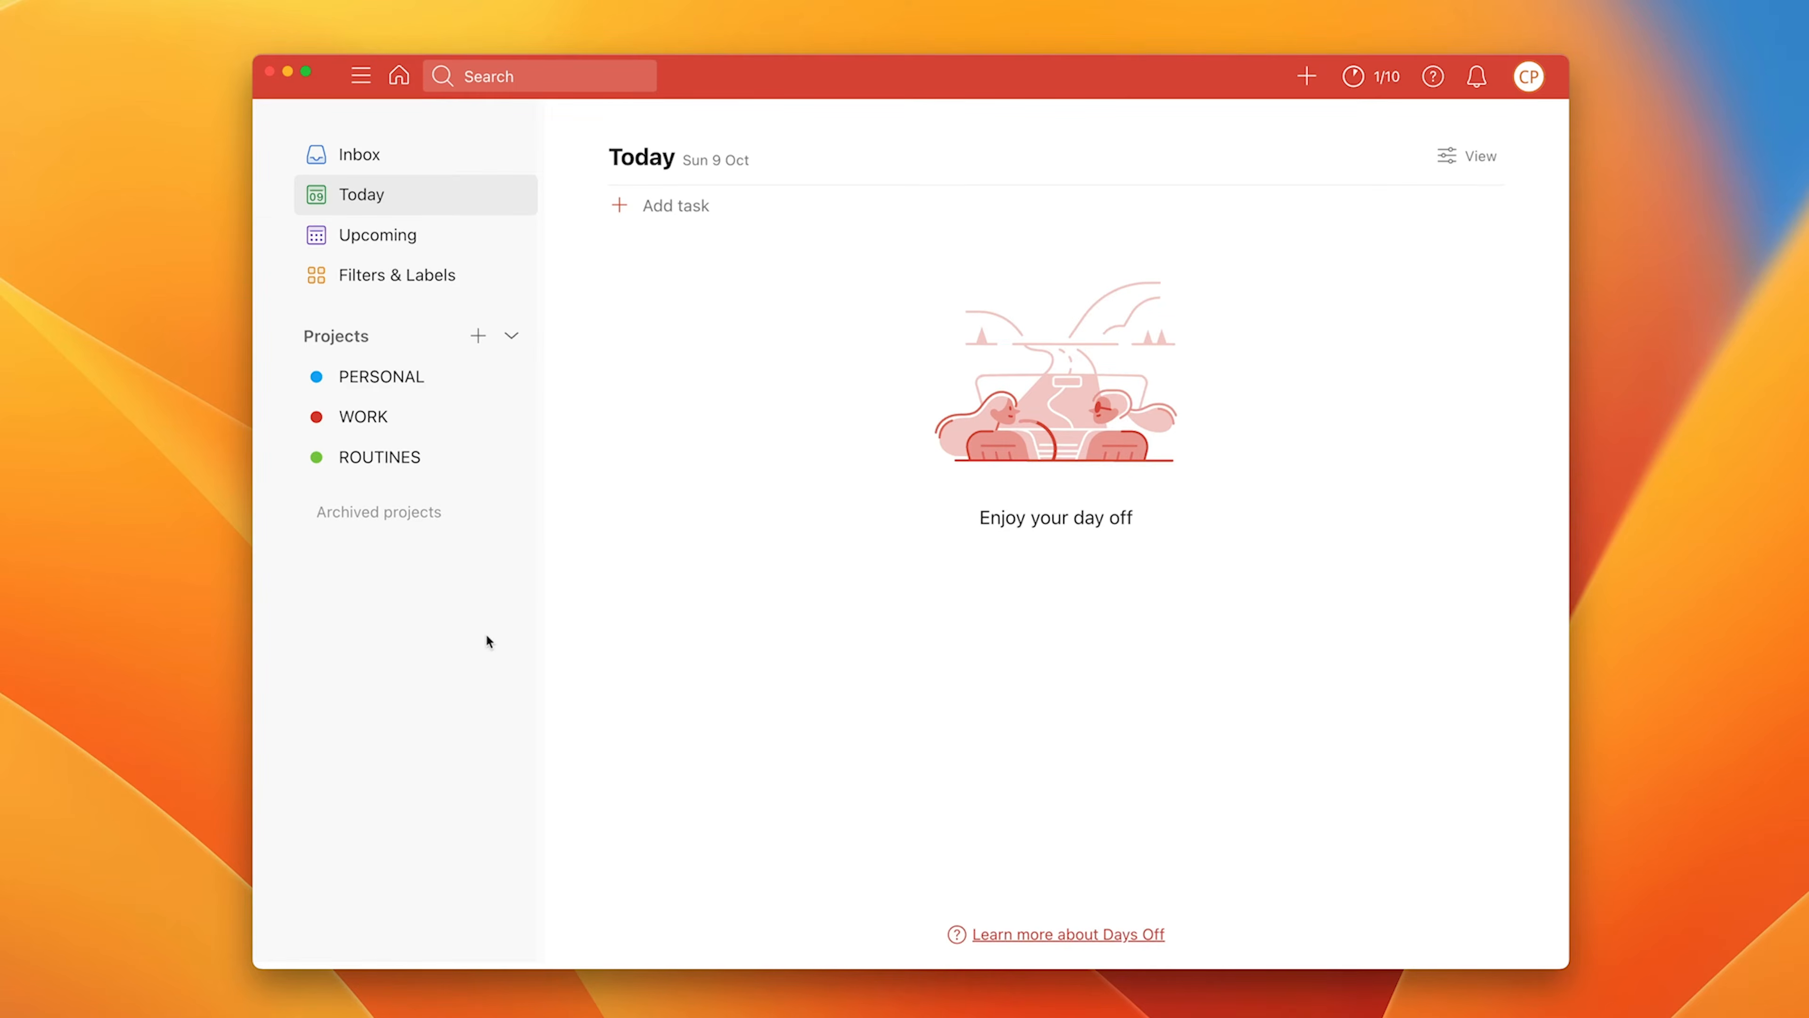
Step: Create a Light Blue list project named 'Holidays'
left_click(480, 344)
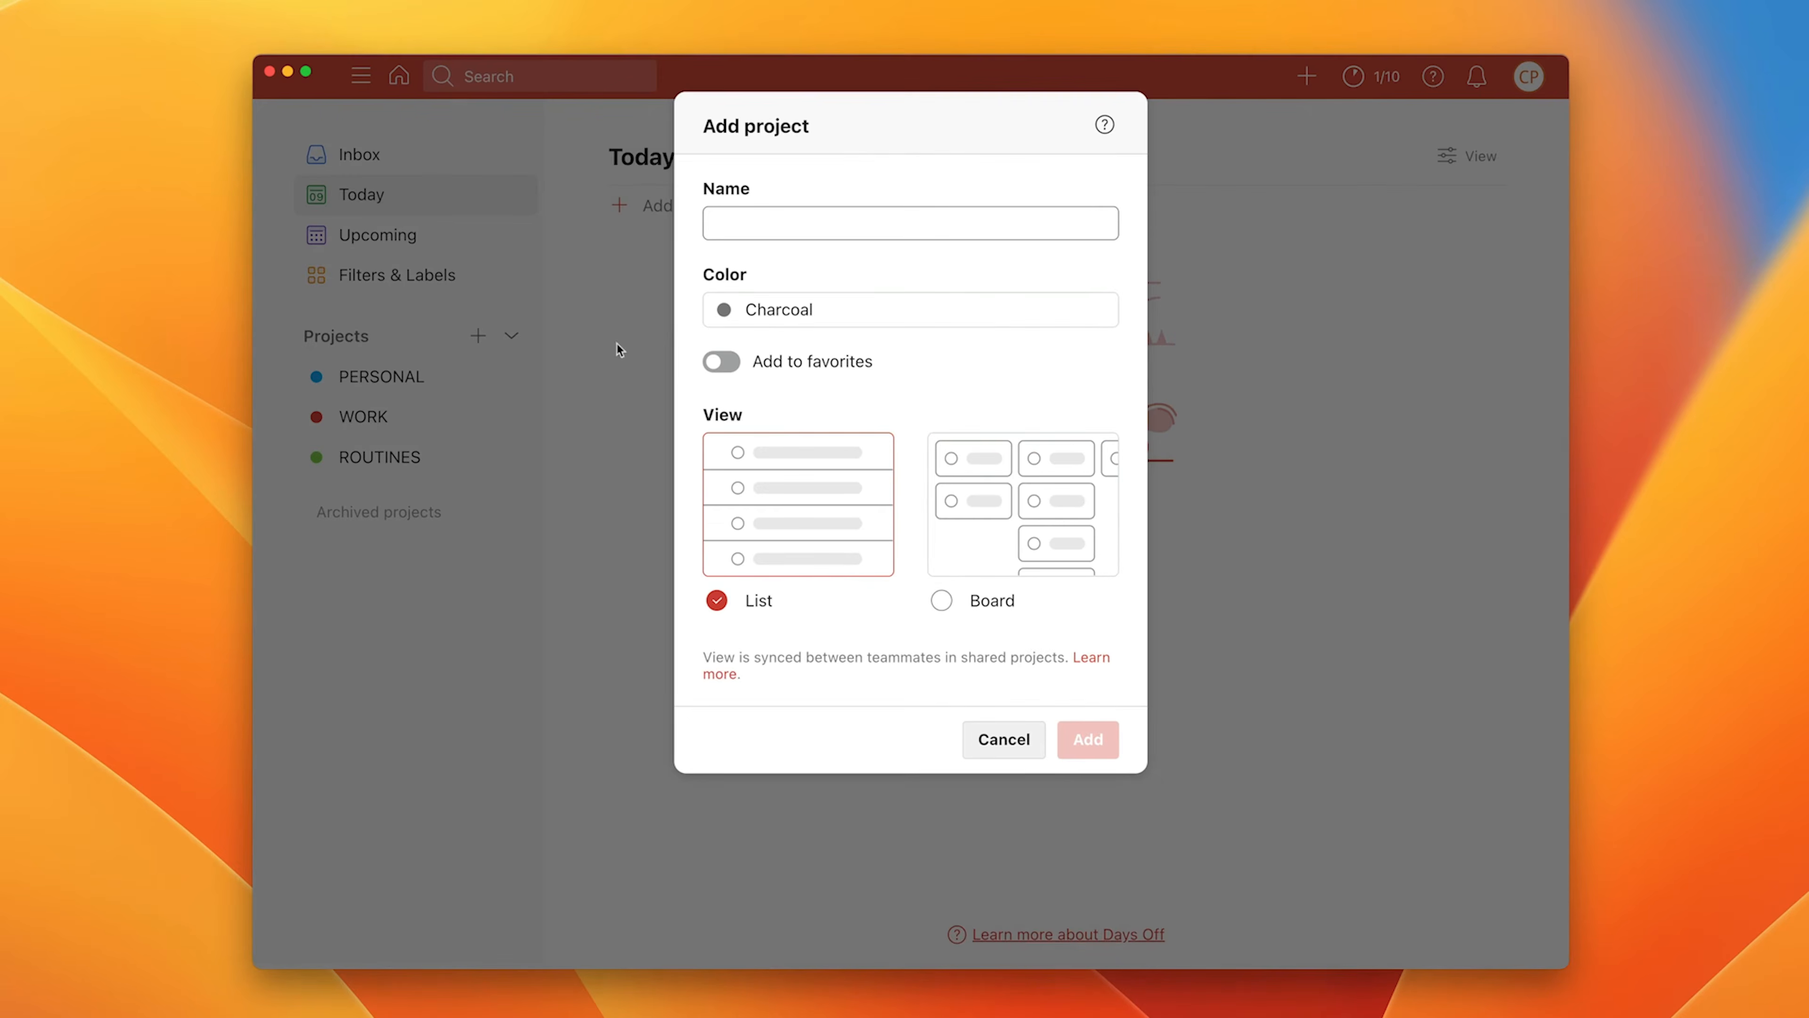
type("Holidays")
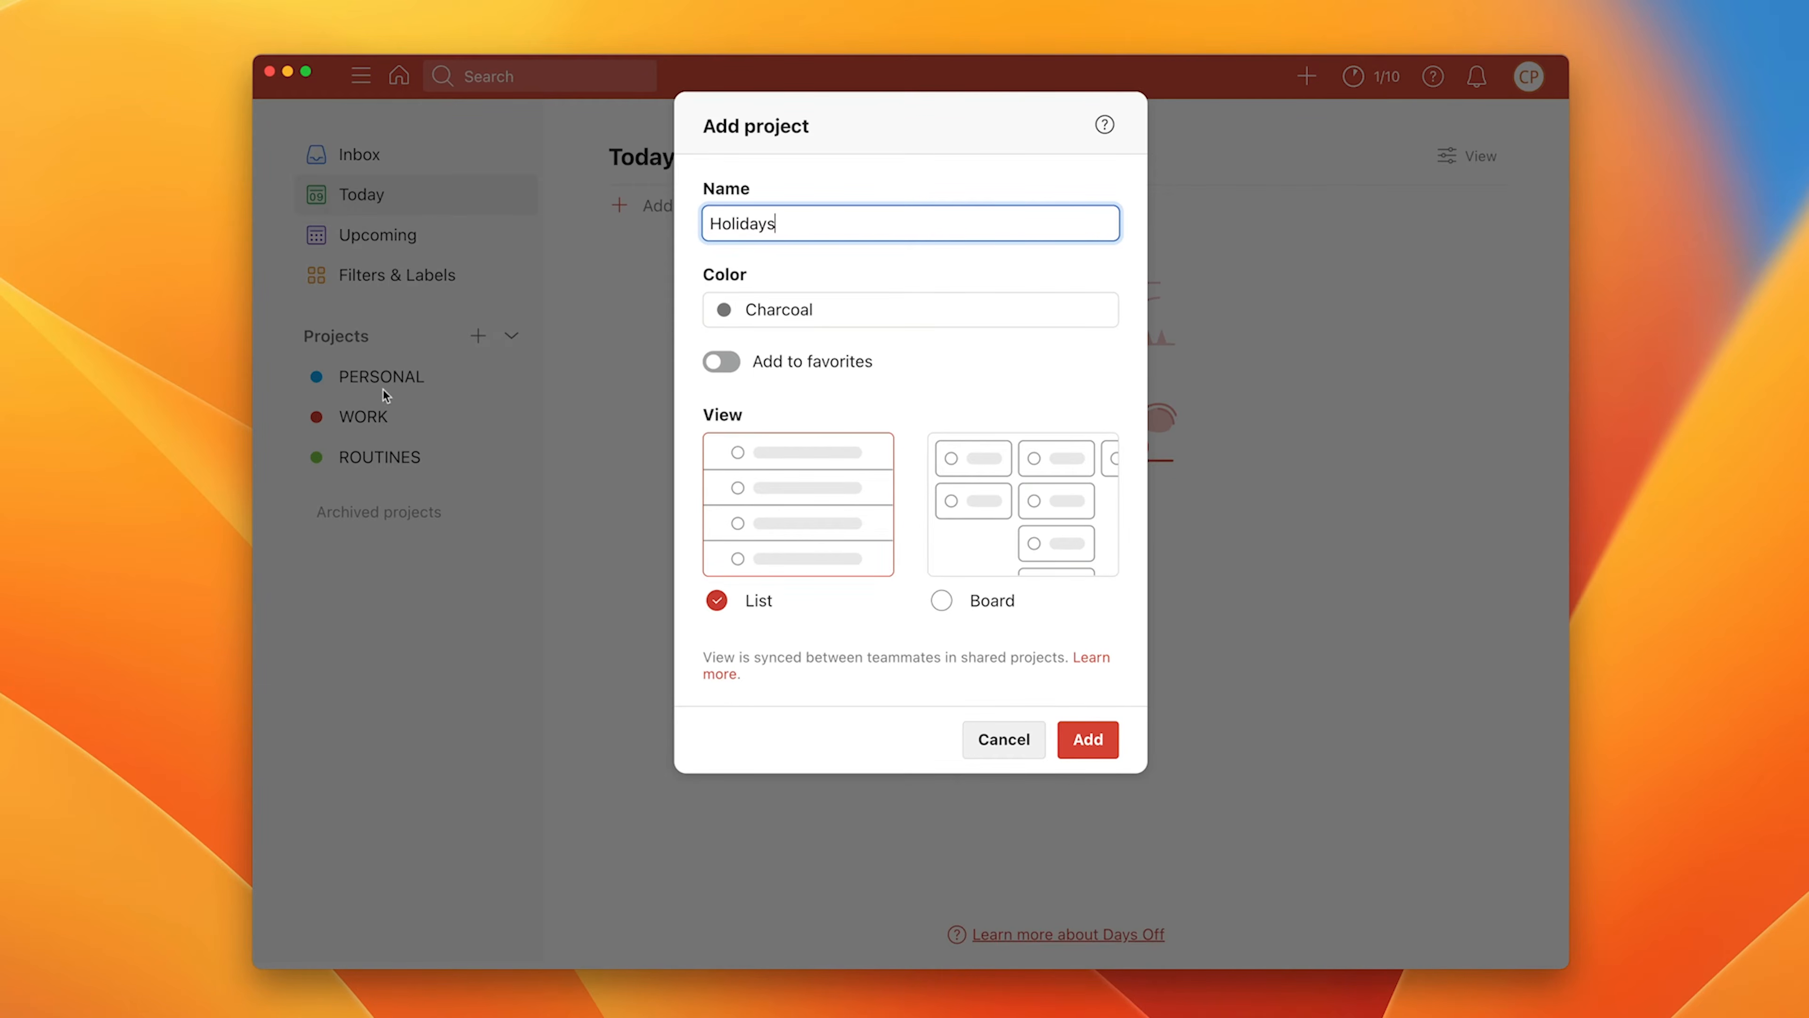
left_click(806, 309)
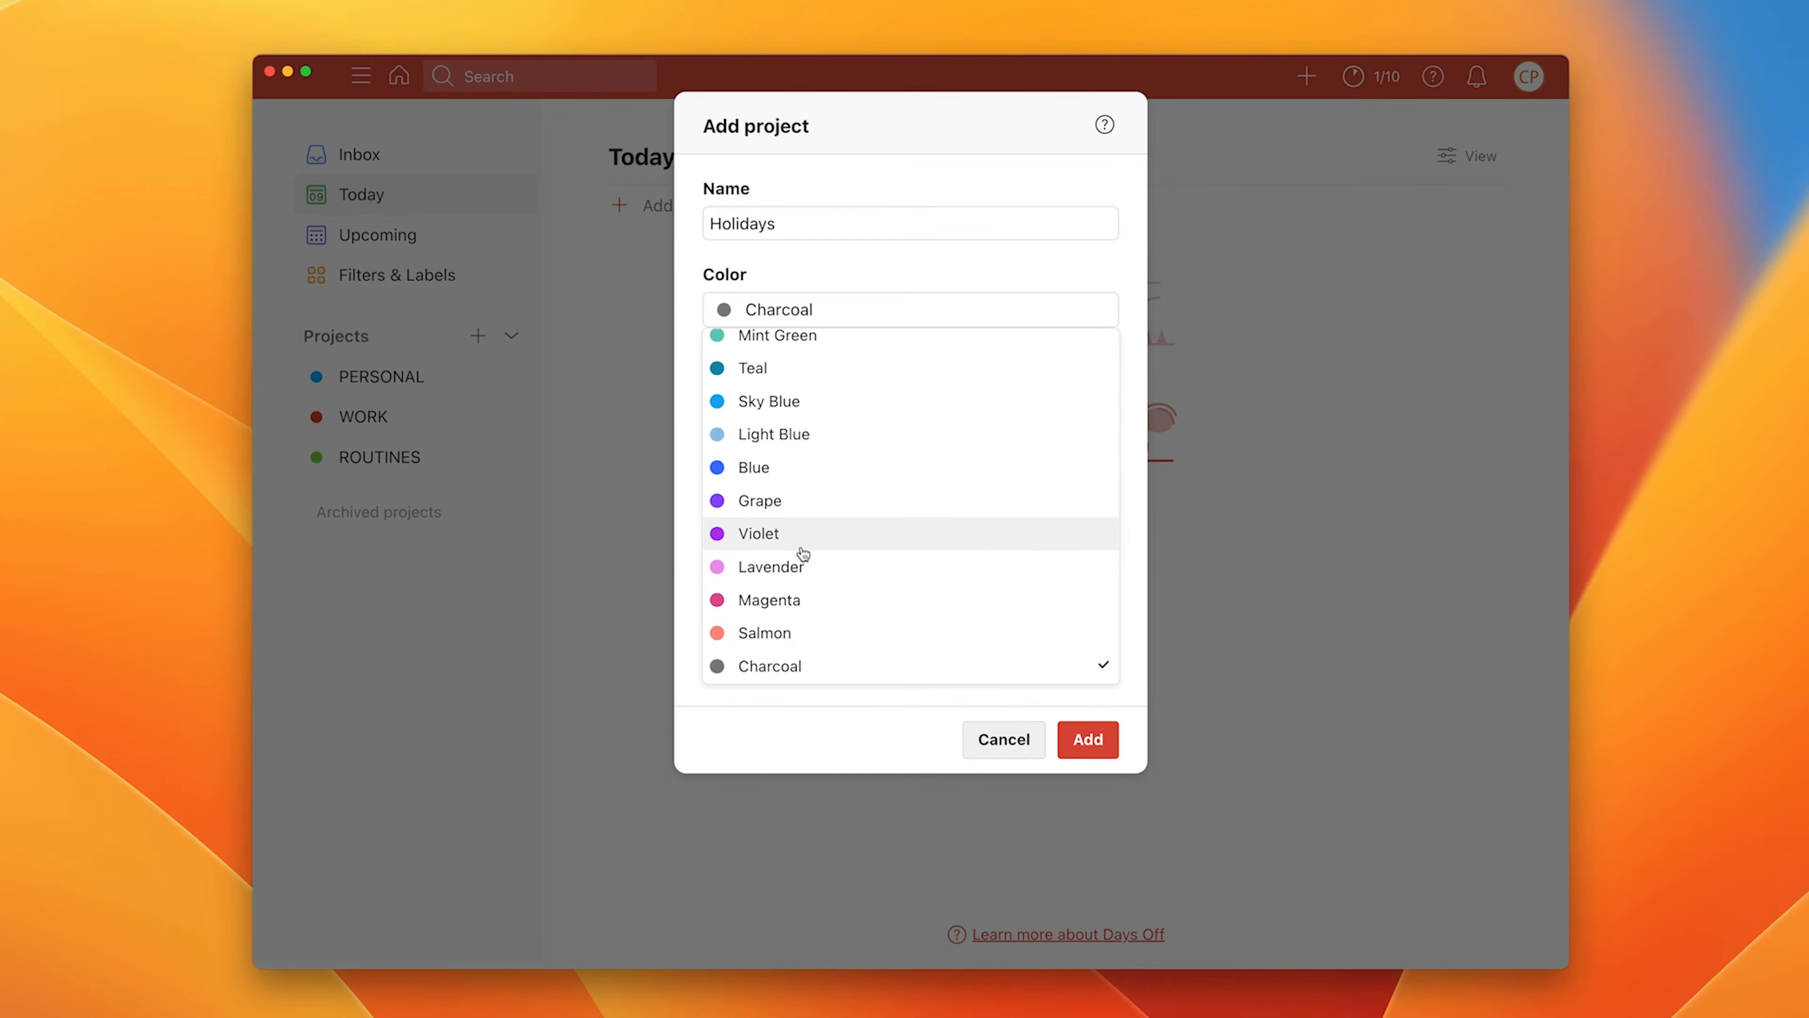
left_click(780, 434)
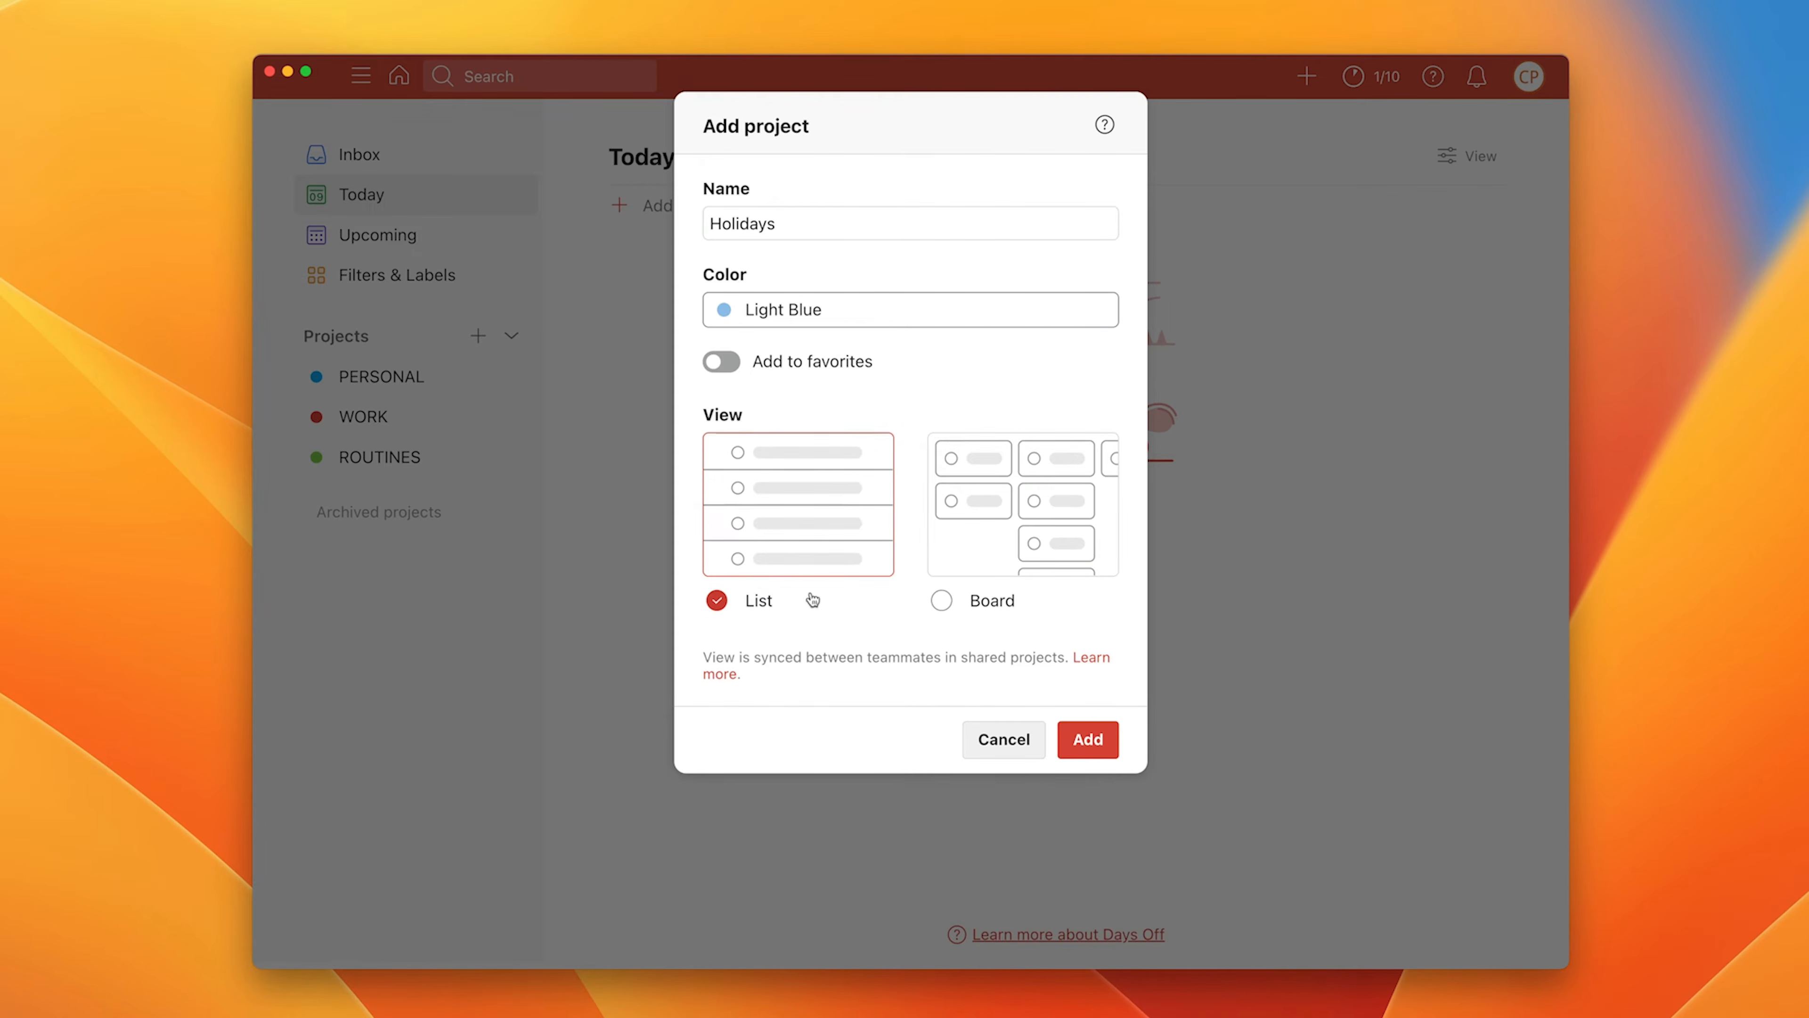
left_click(1079, 741)
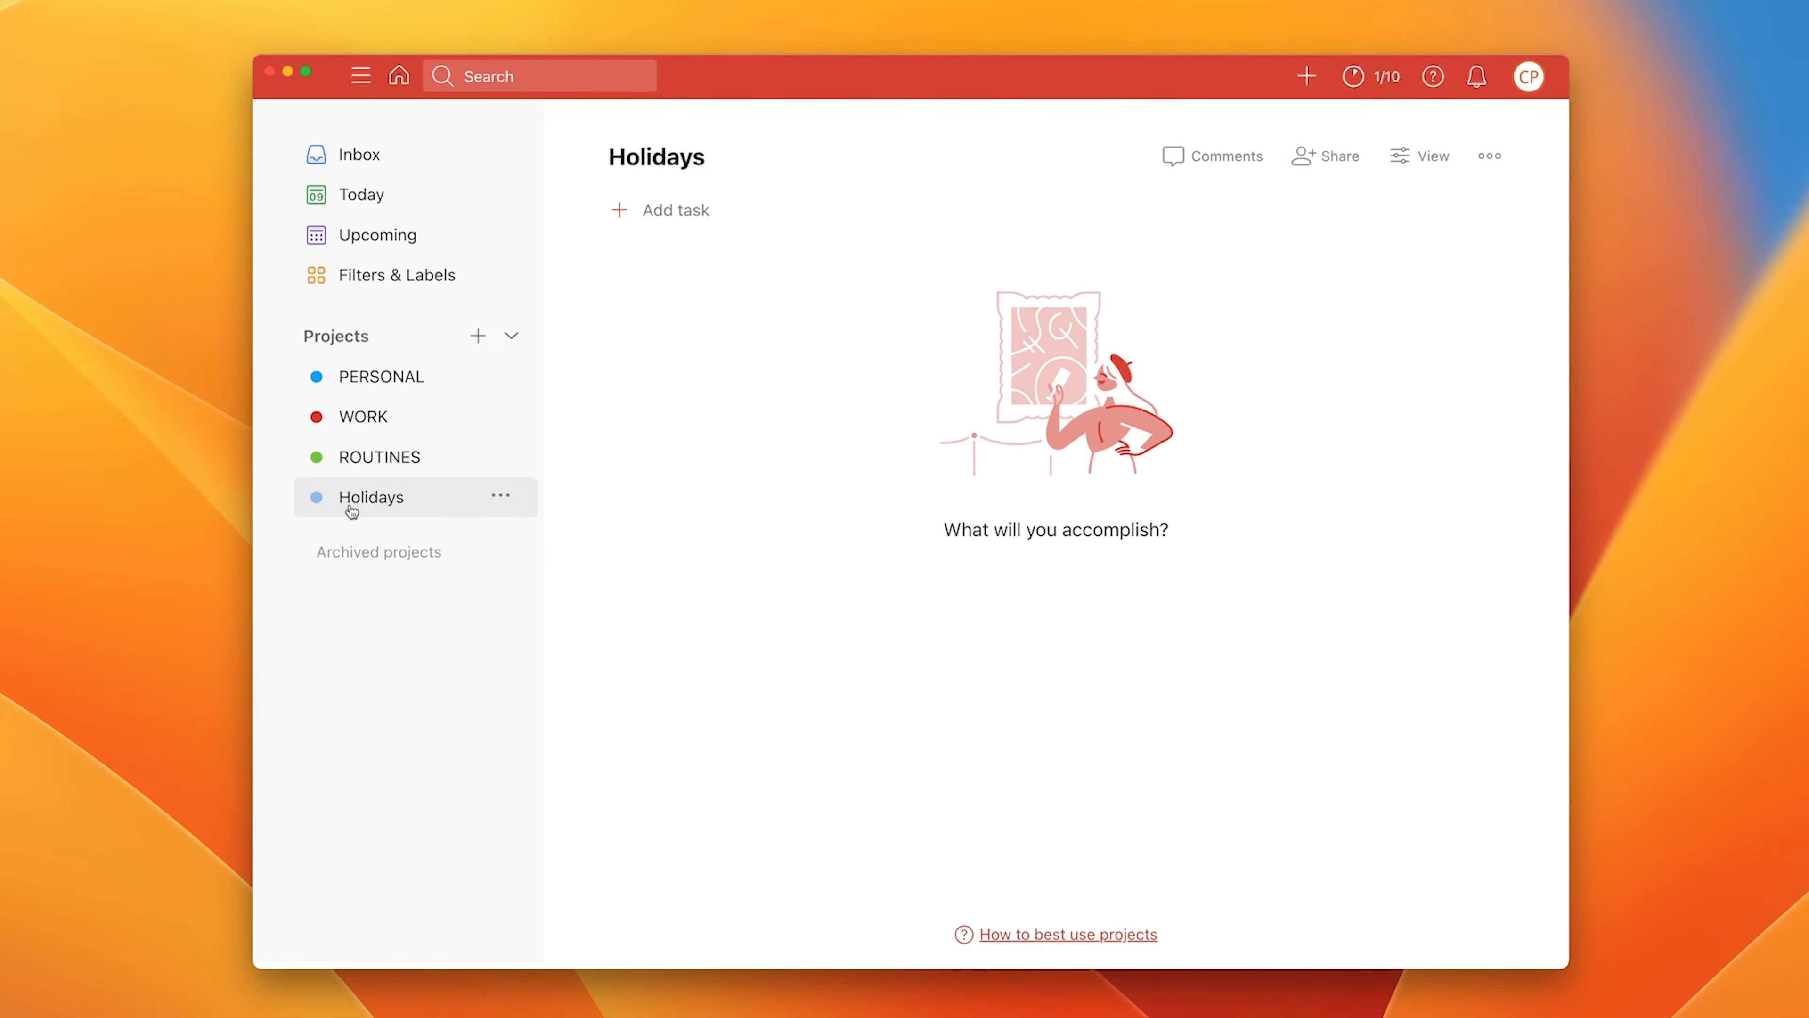
Step: Nest Holidays under PERSONAL, collapse PERSONAL, and open the PERSONAL project
left_click_drag(351, 510, 356, 407)
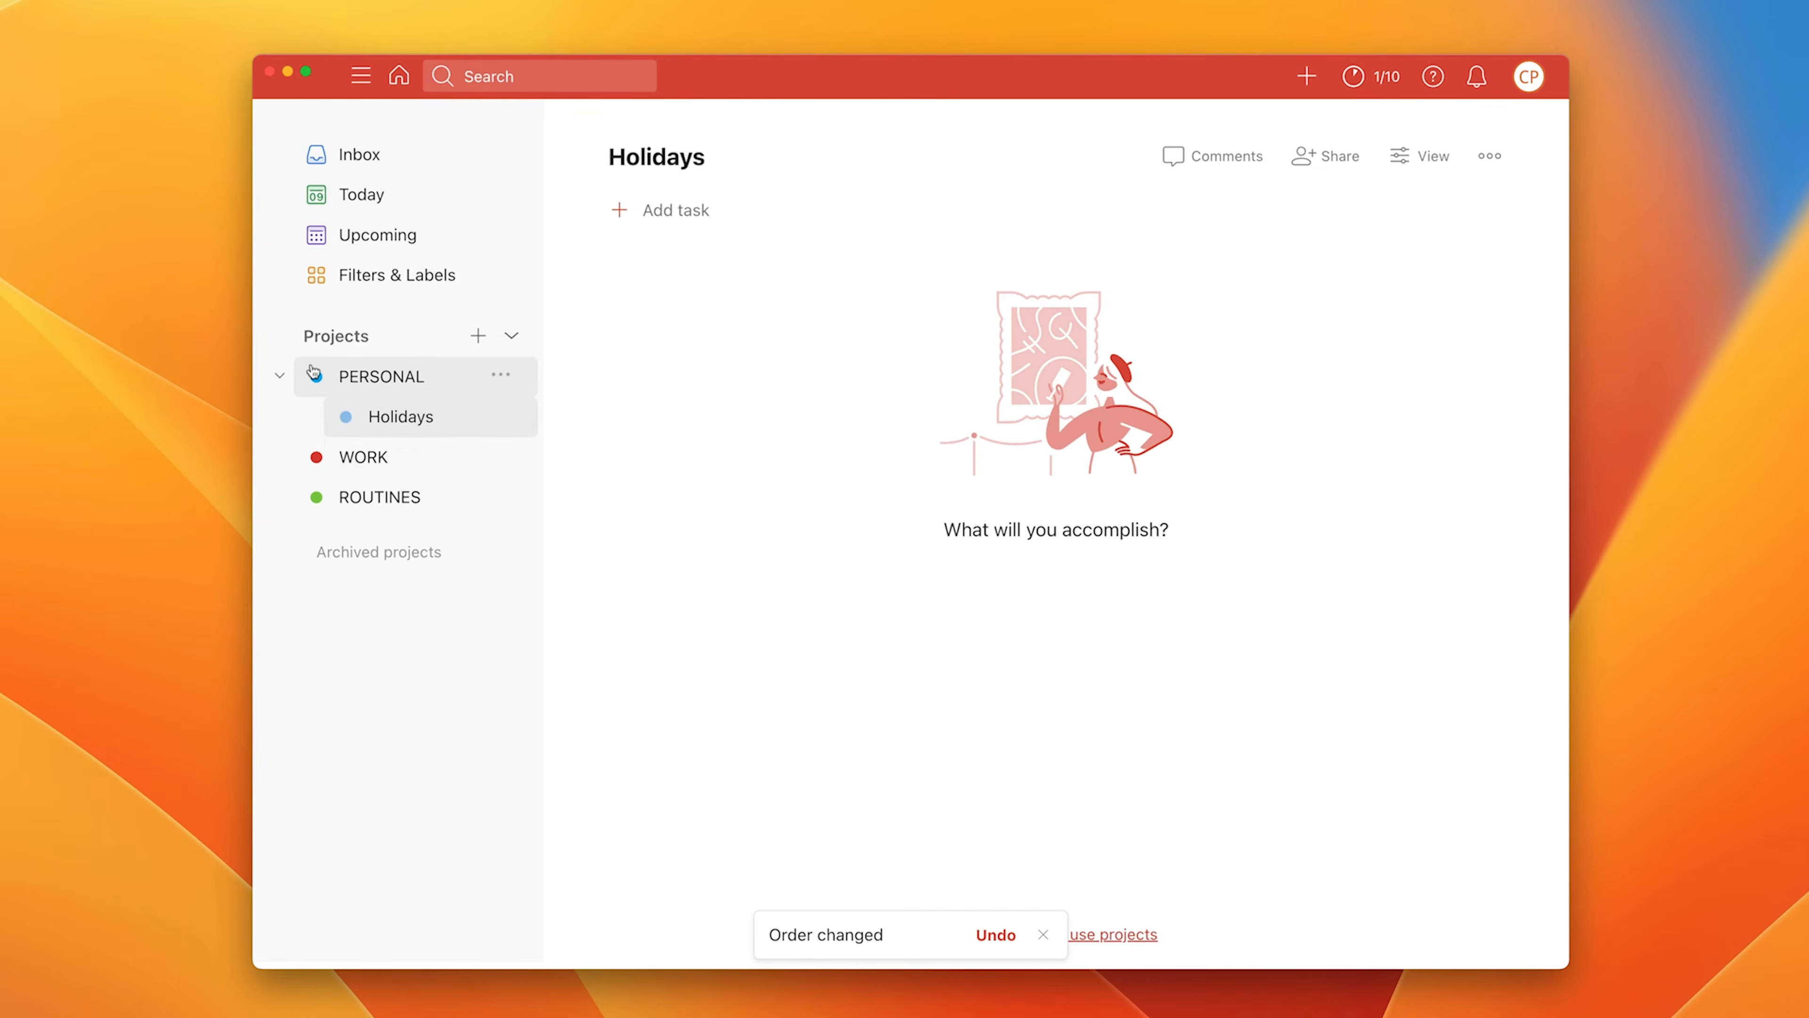
left_click(277, 378)
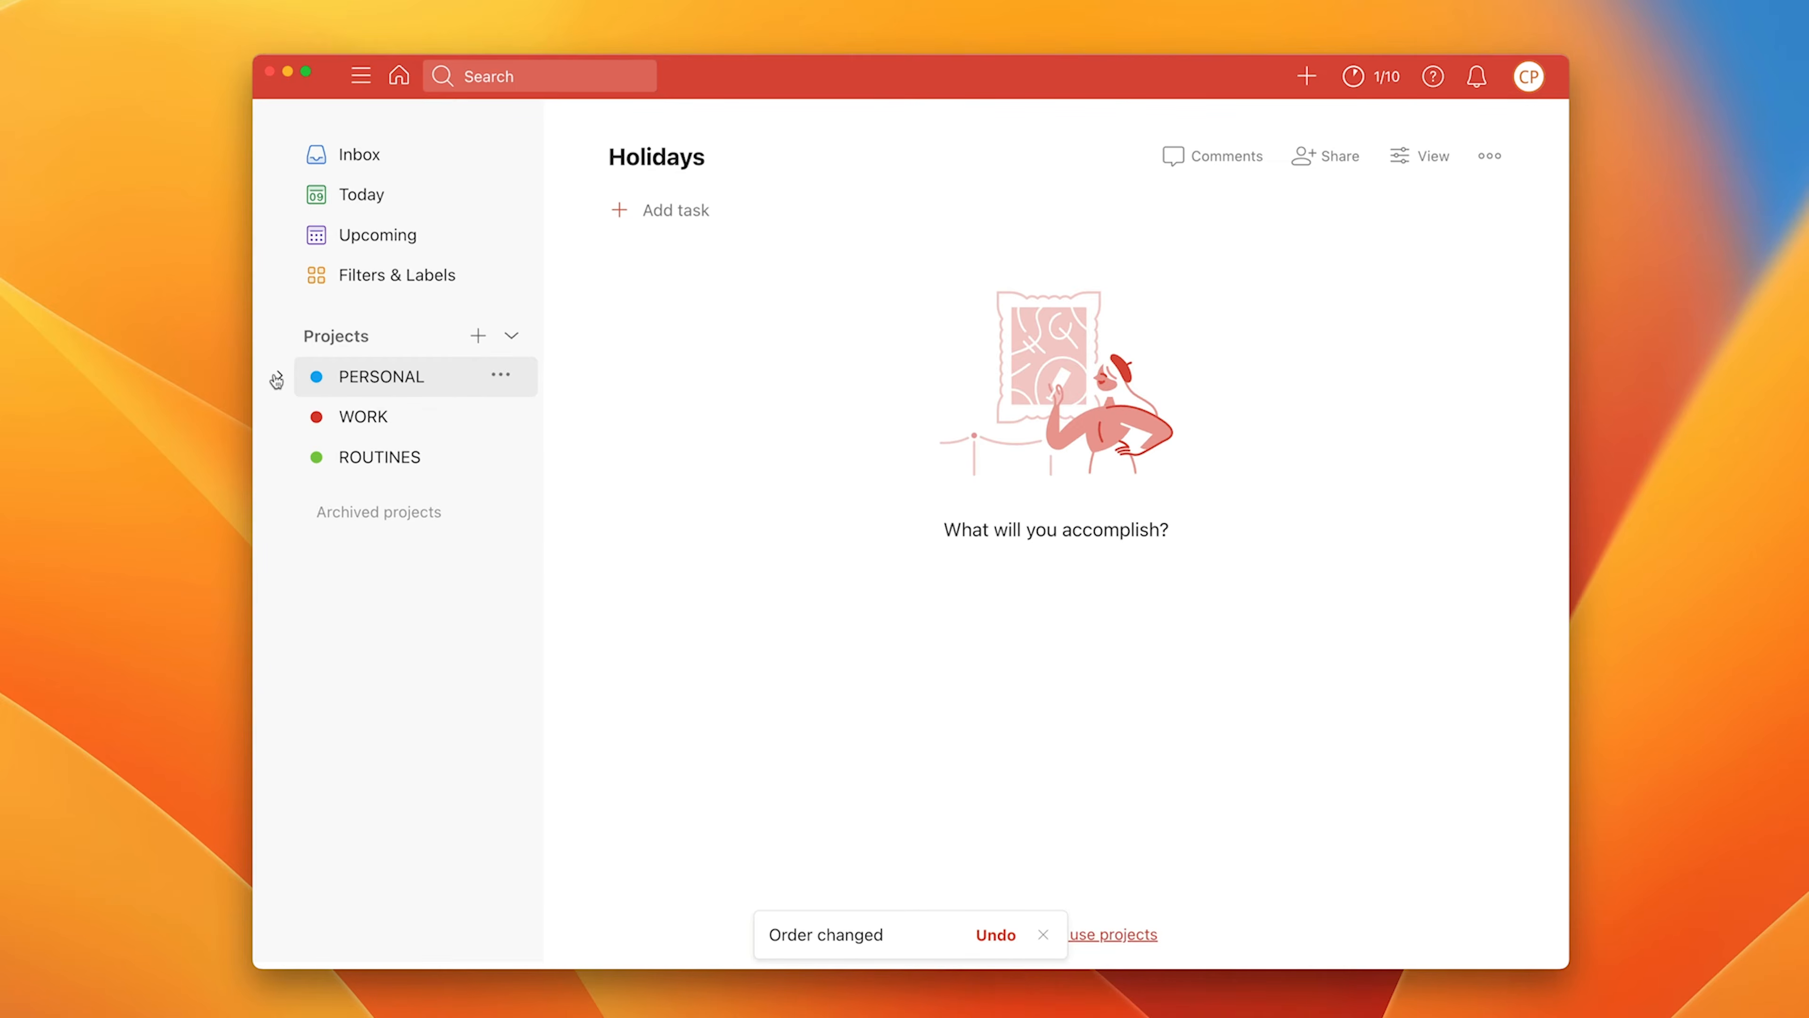
left_click(277, 379)
left_click(277, 378)
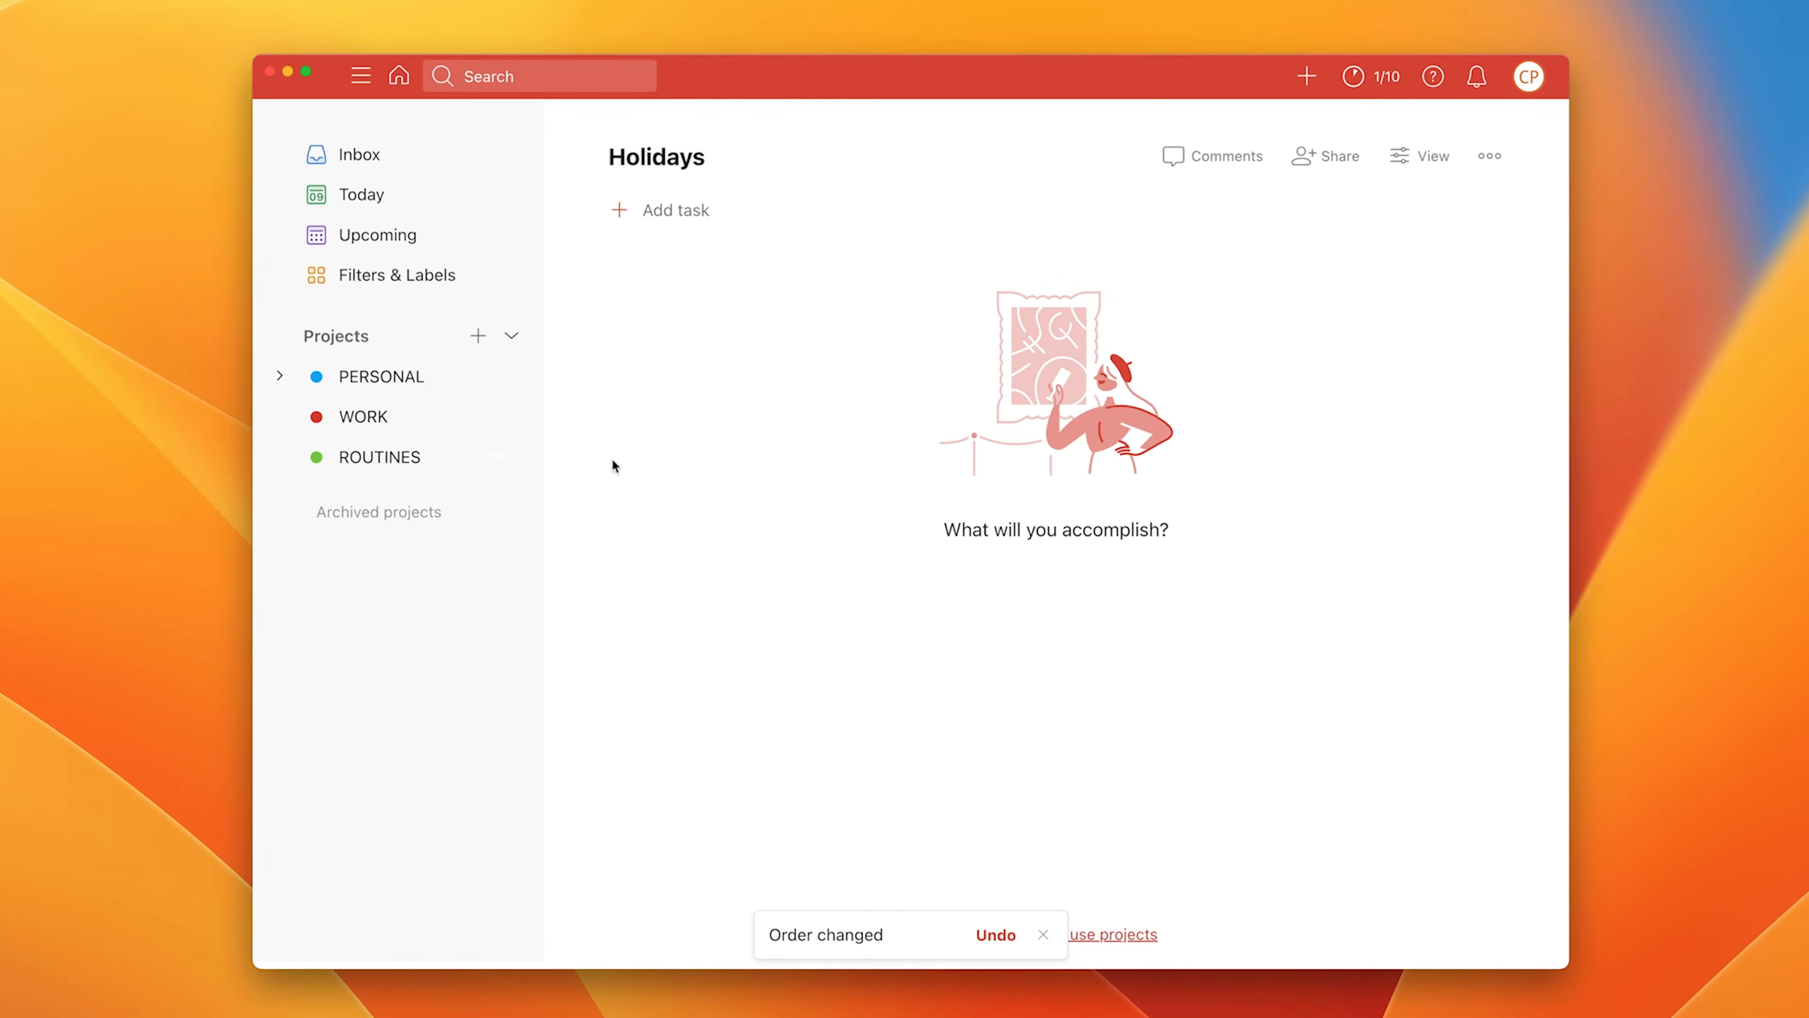
left_click(348, 378)
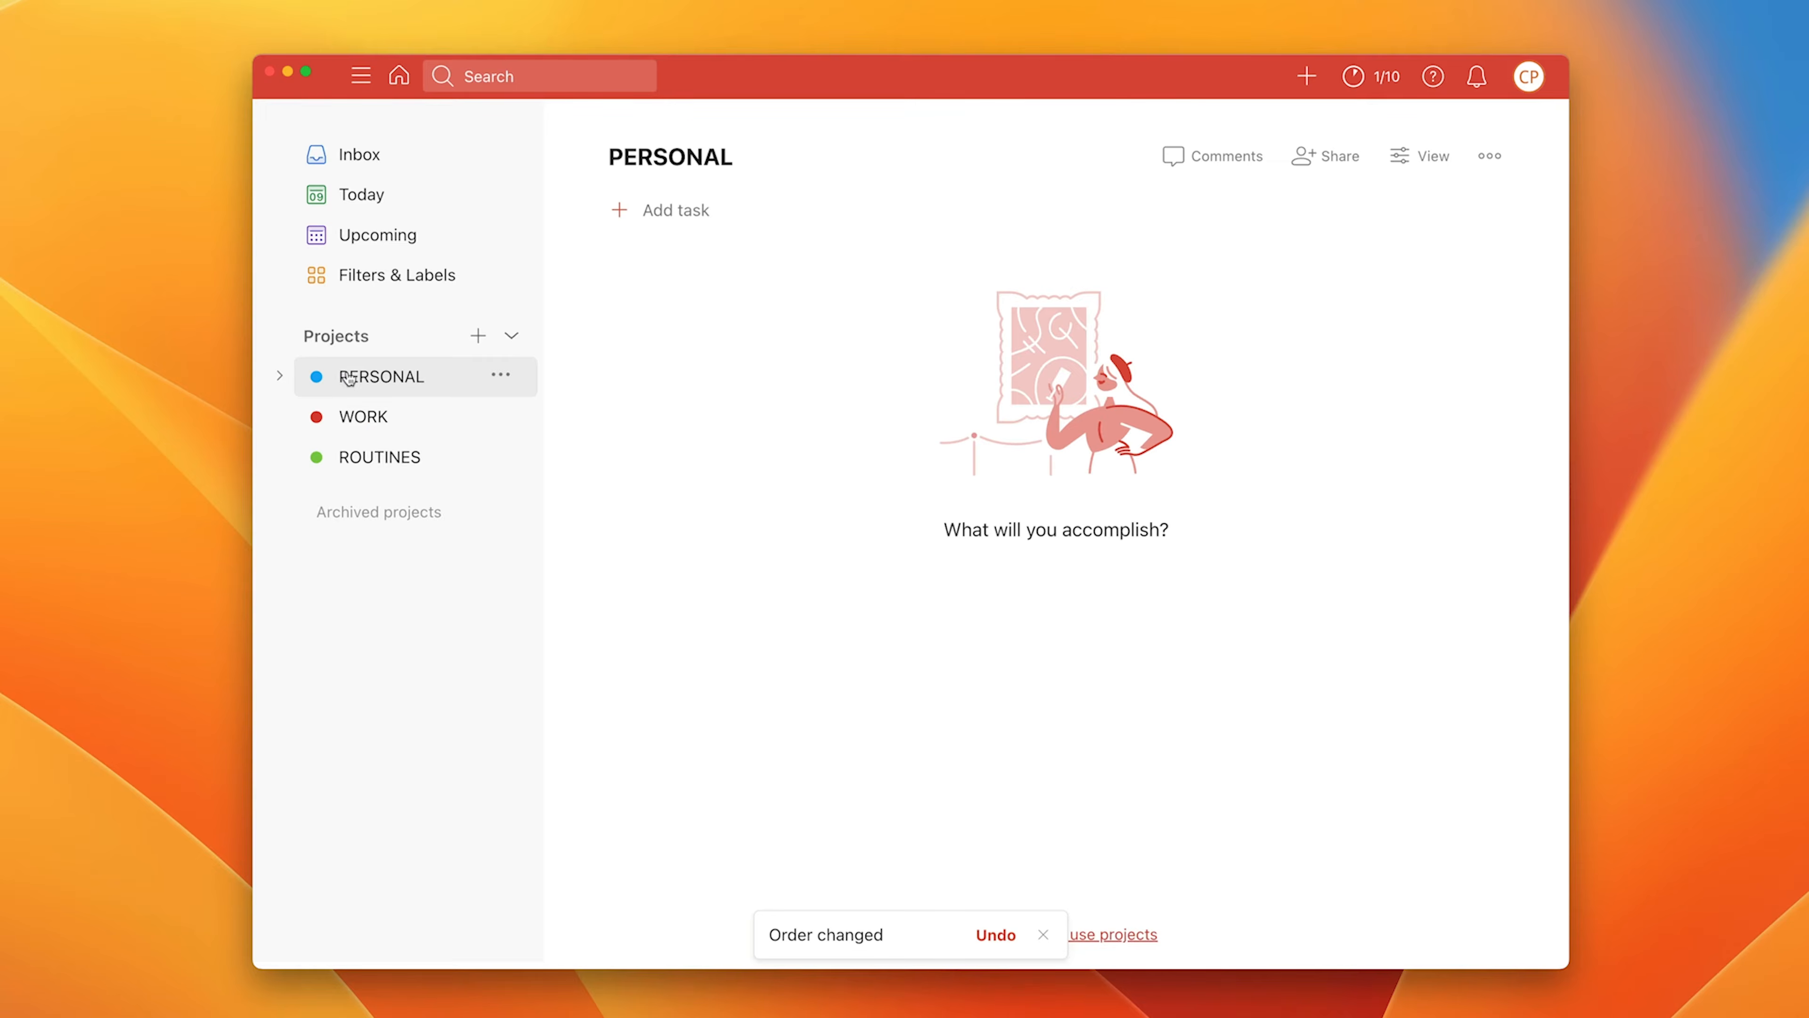
Step: Add PERSONAL tasks for buying dog food, 'Buy some more broccoli', and asking someone to order tea
left_click(650, 218)
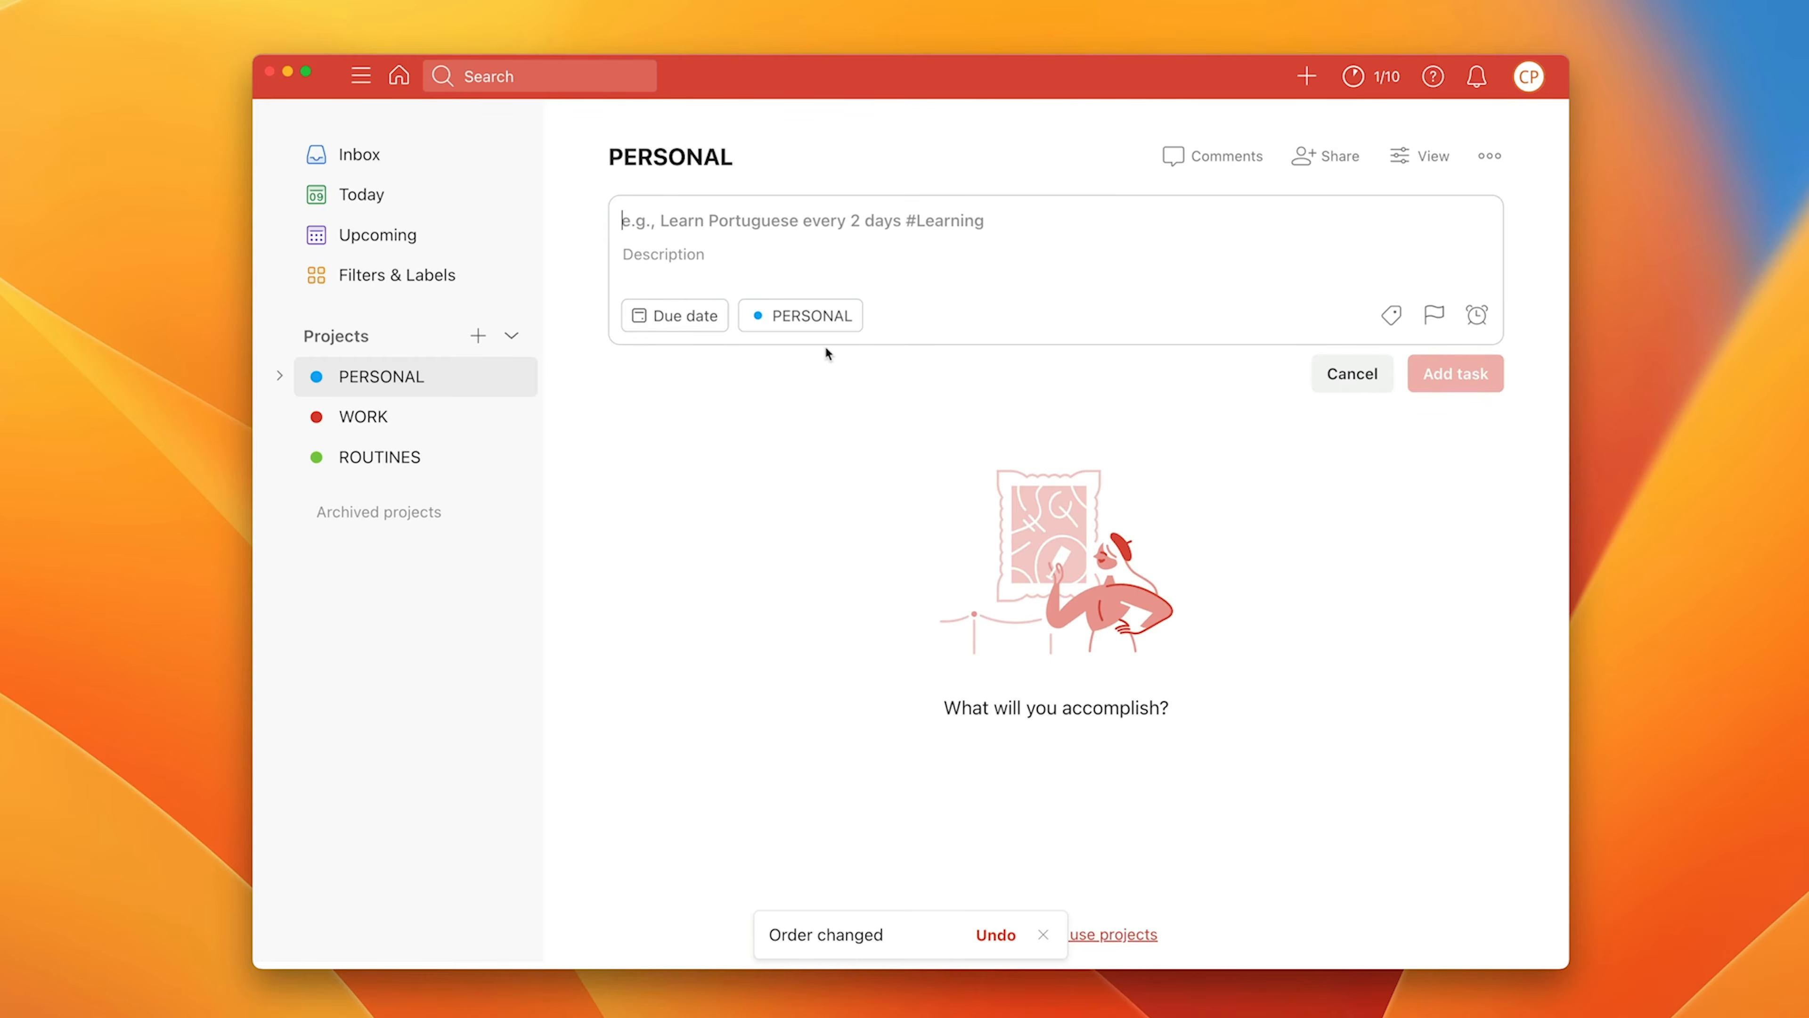
type("Buy Lo")
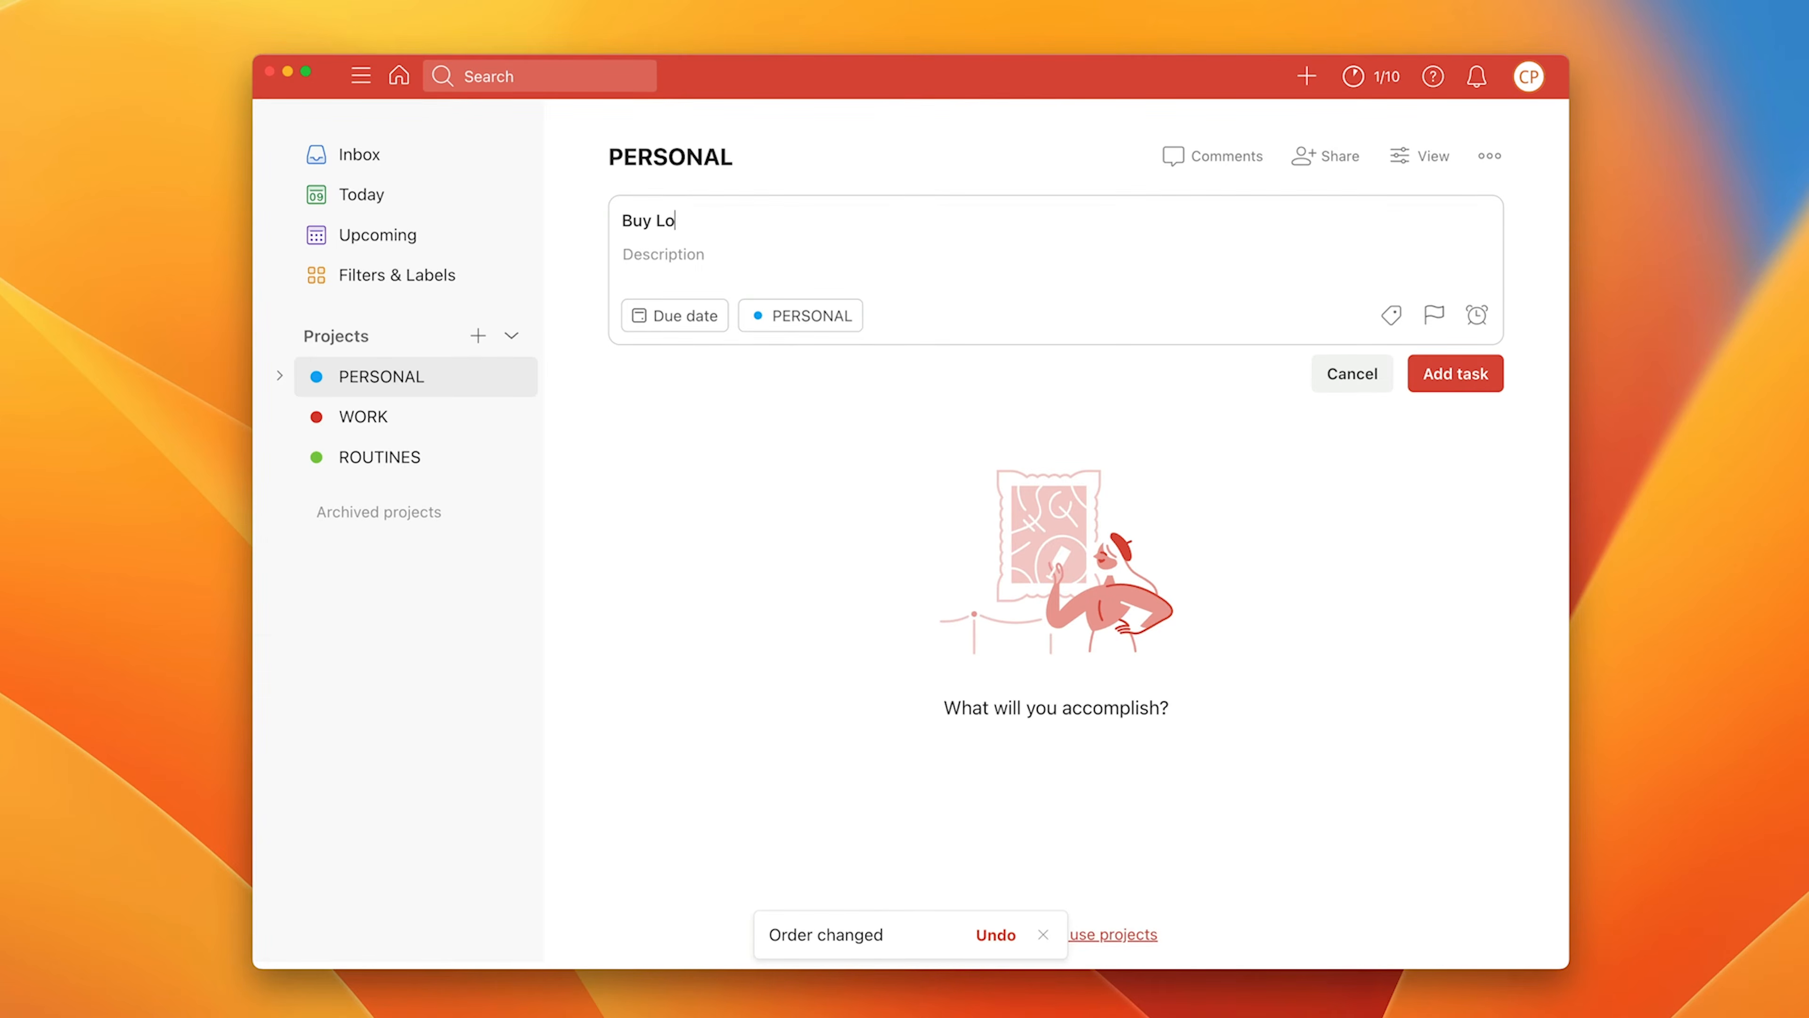
type("uis some more dog food")
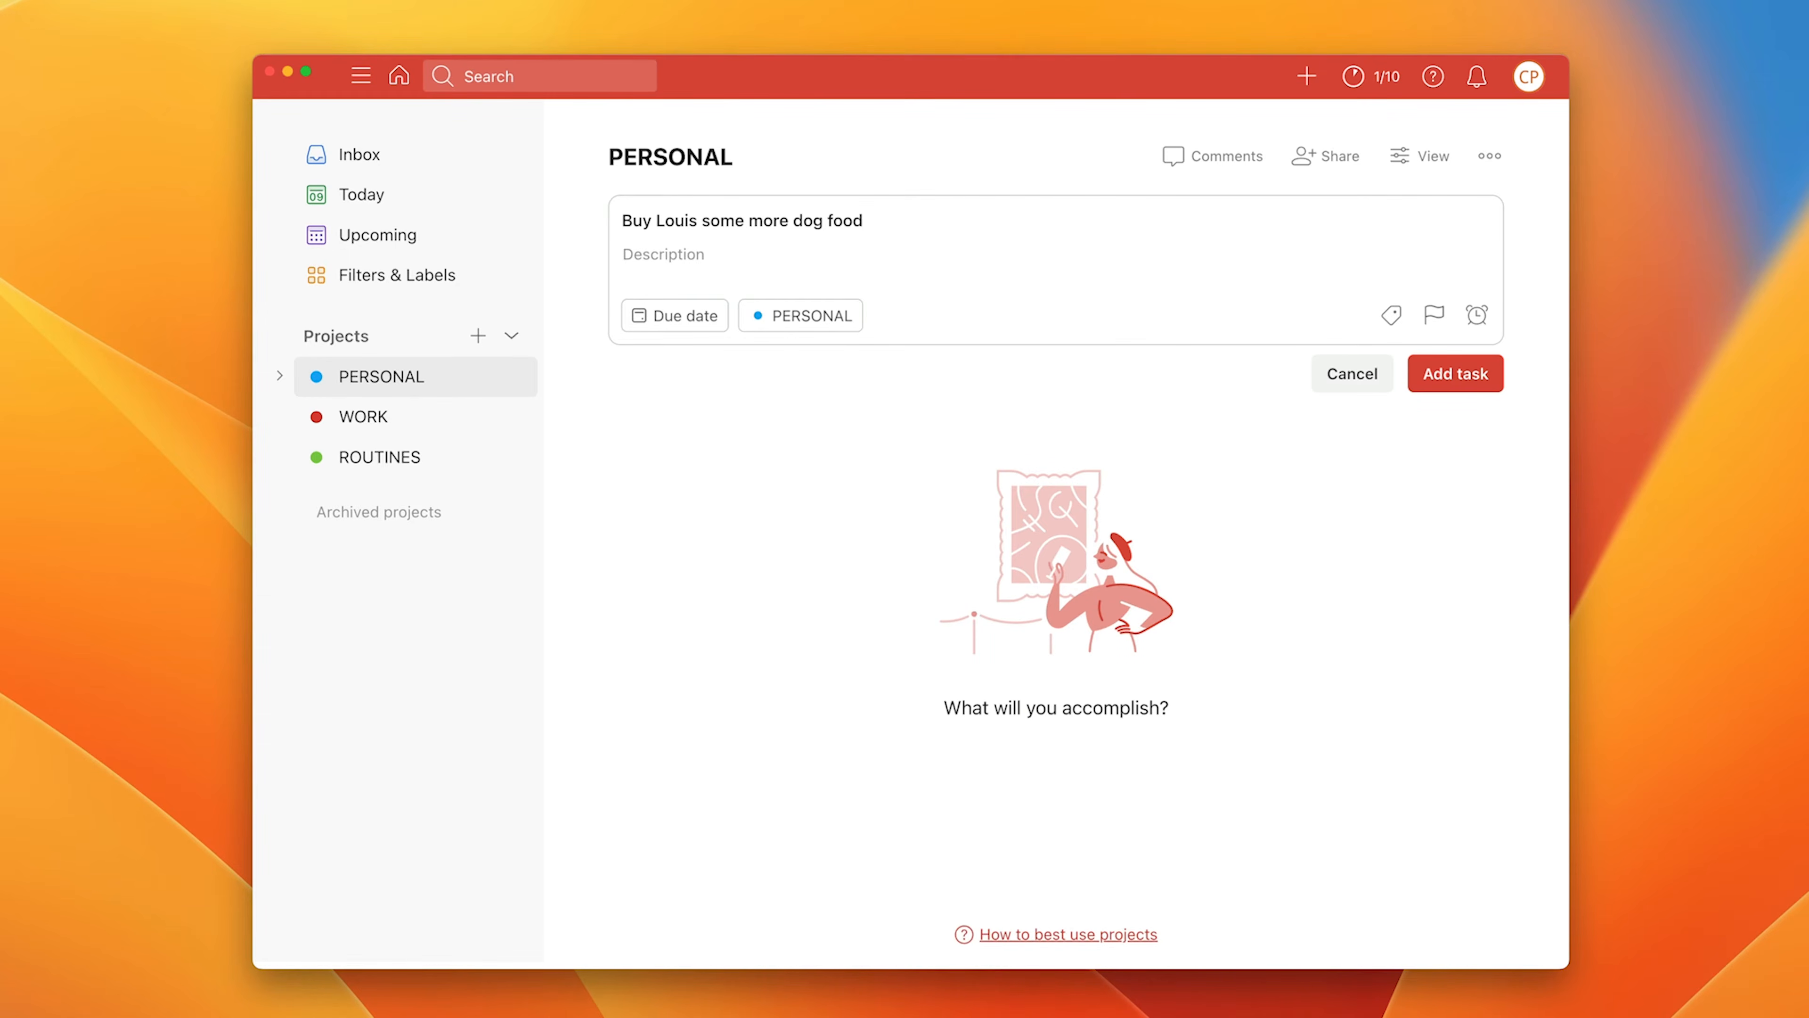
key("Return")
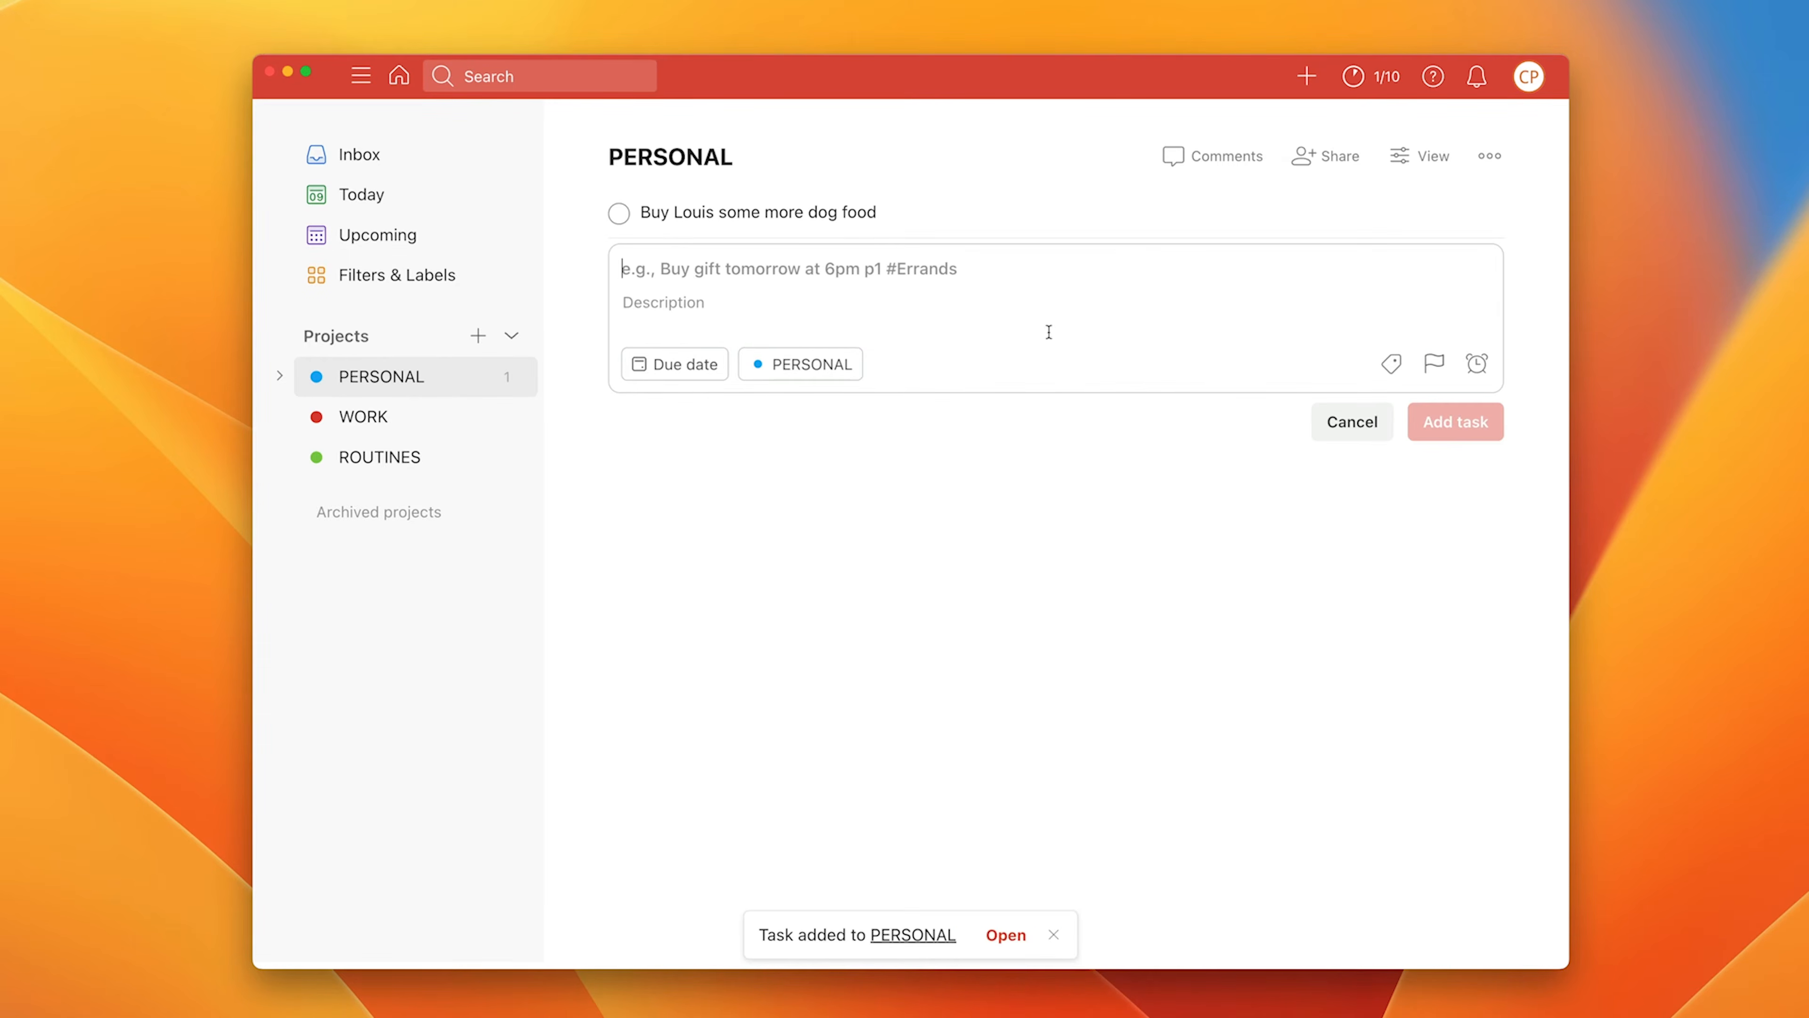
left_click(1389, 419)
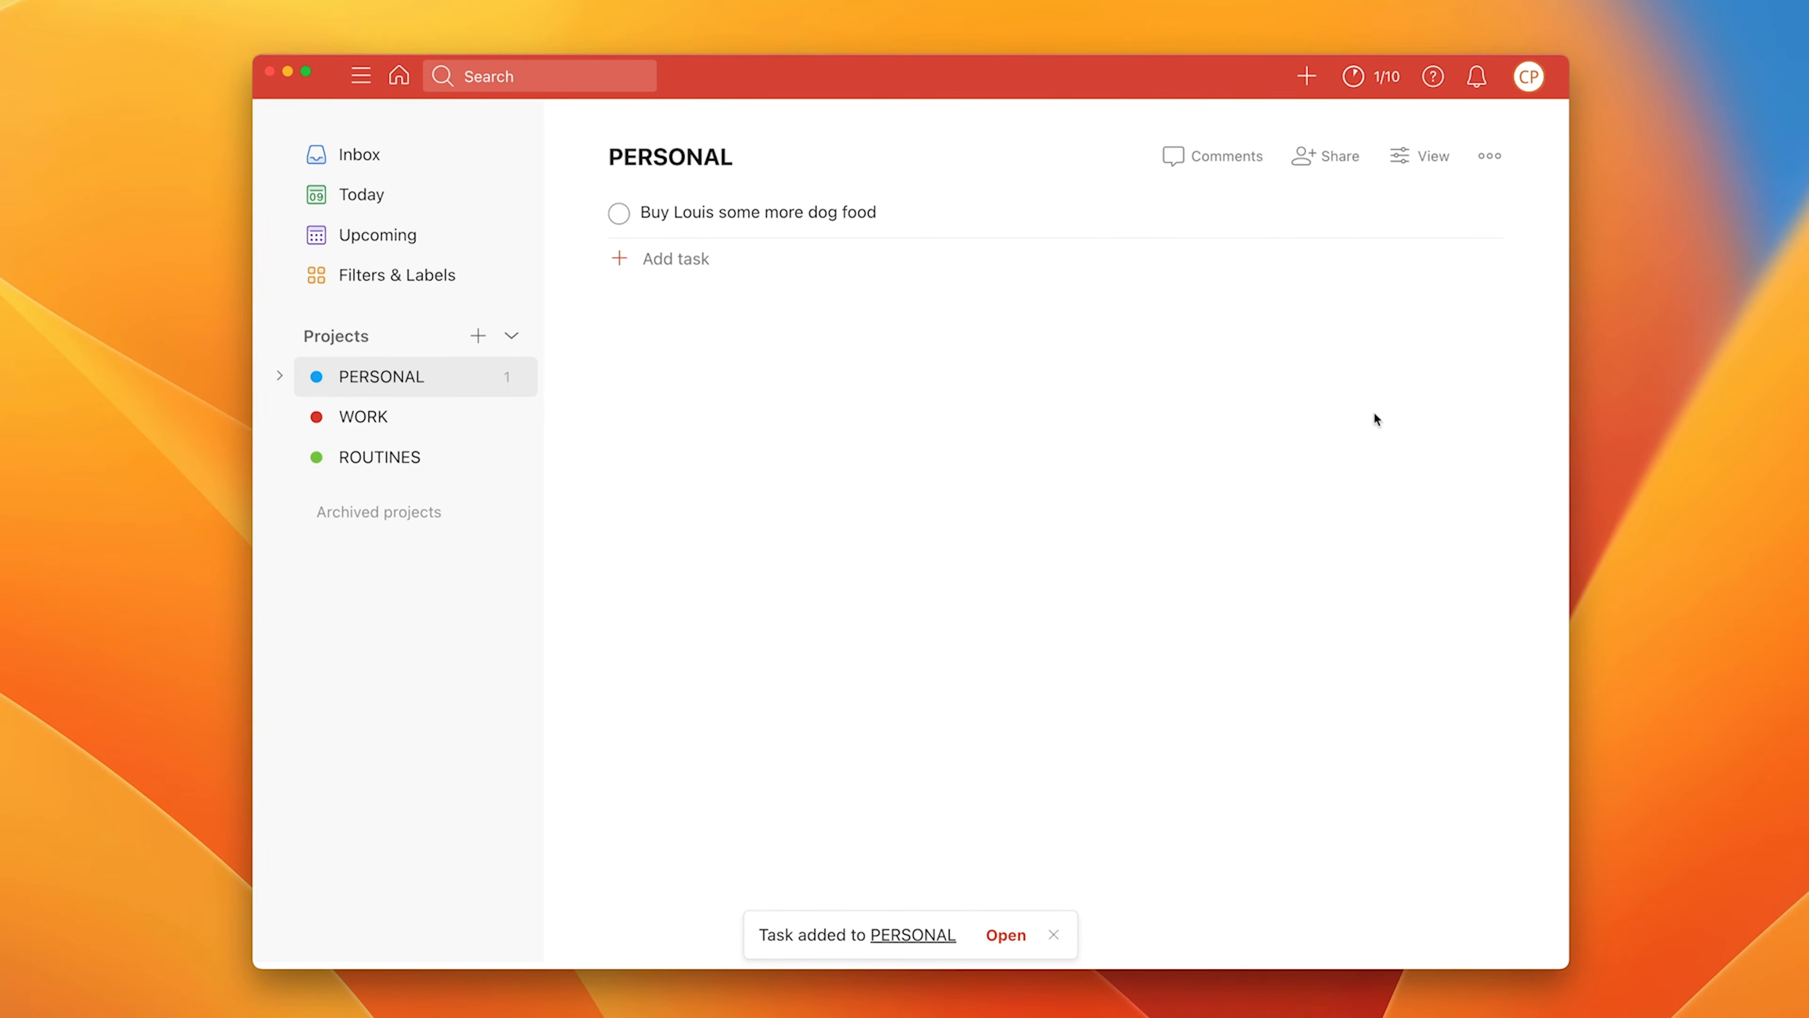
left_click(700, 263)
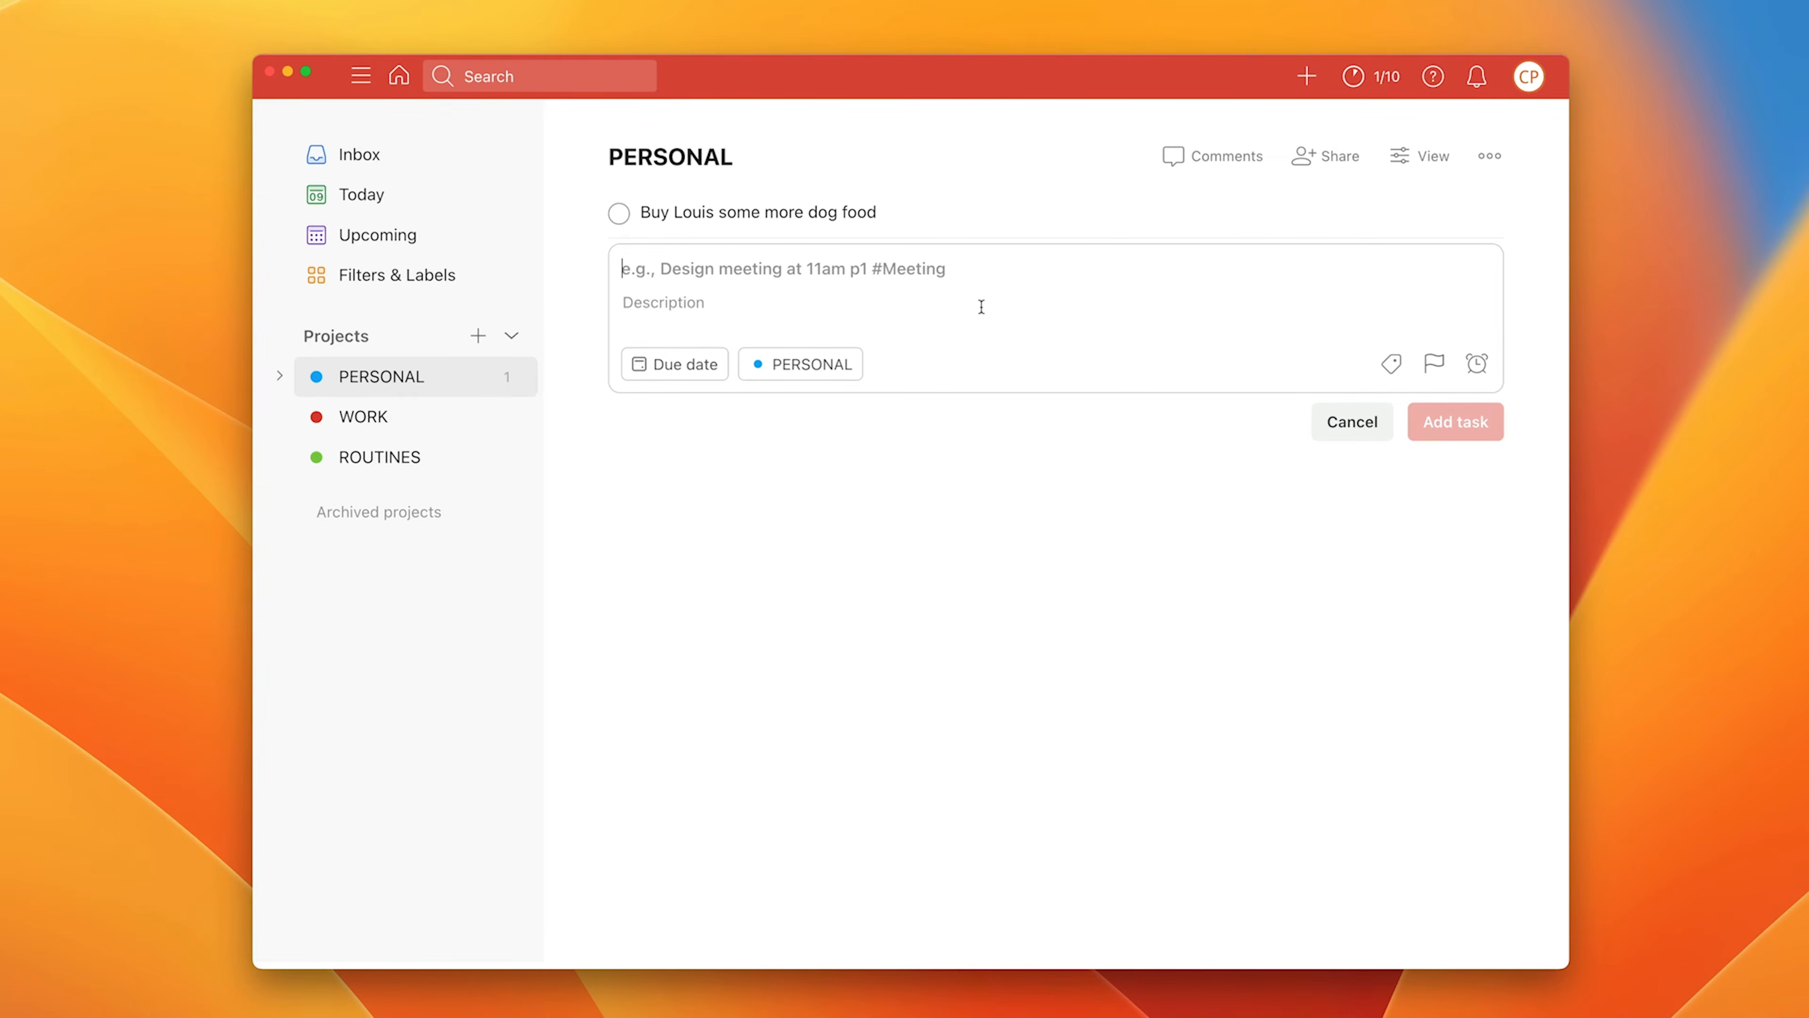
type("B")
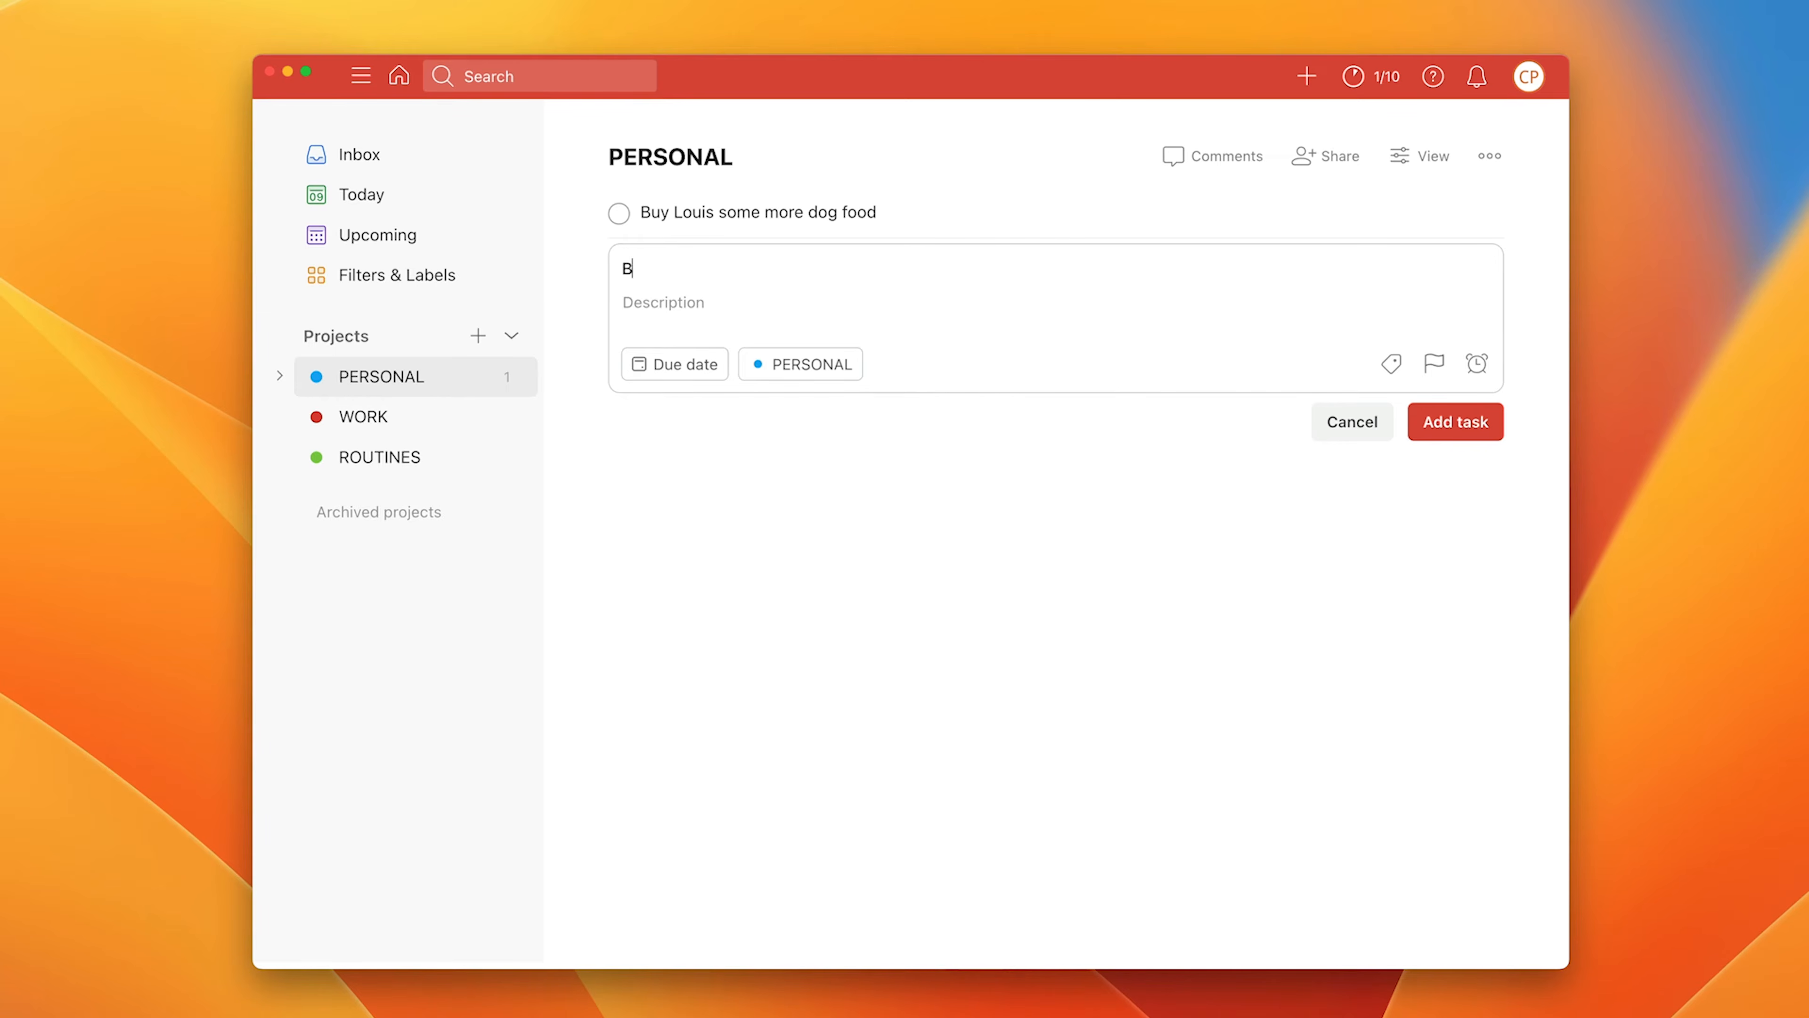
type("uy some more broccoli")
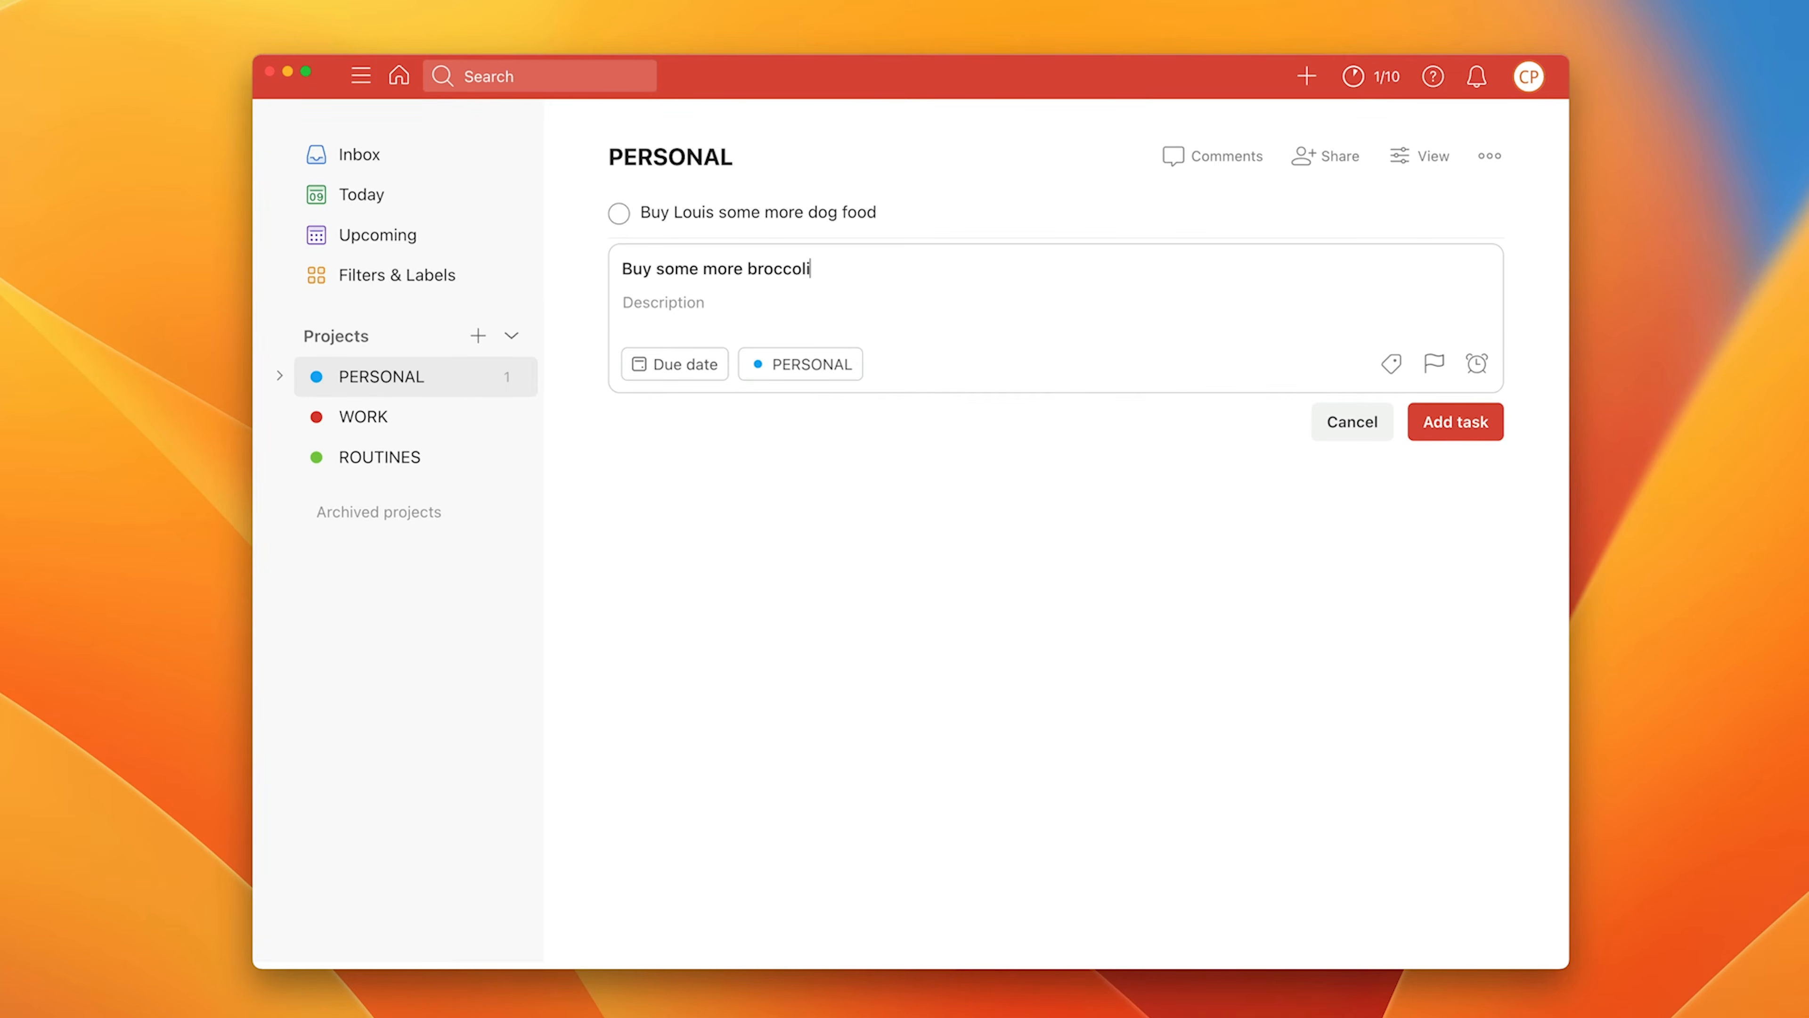
key("Return")
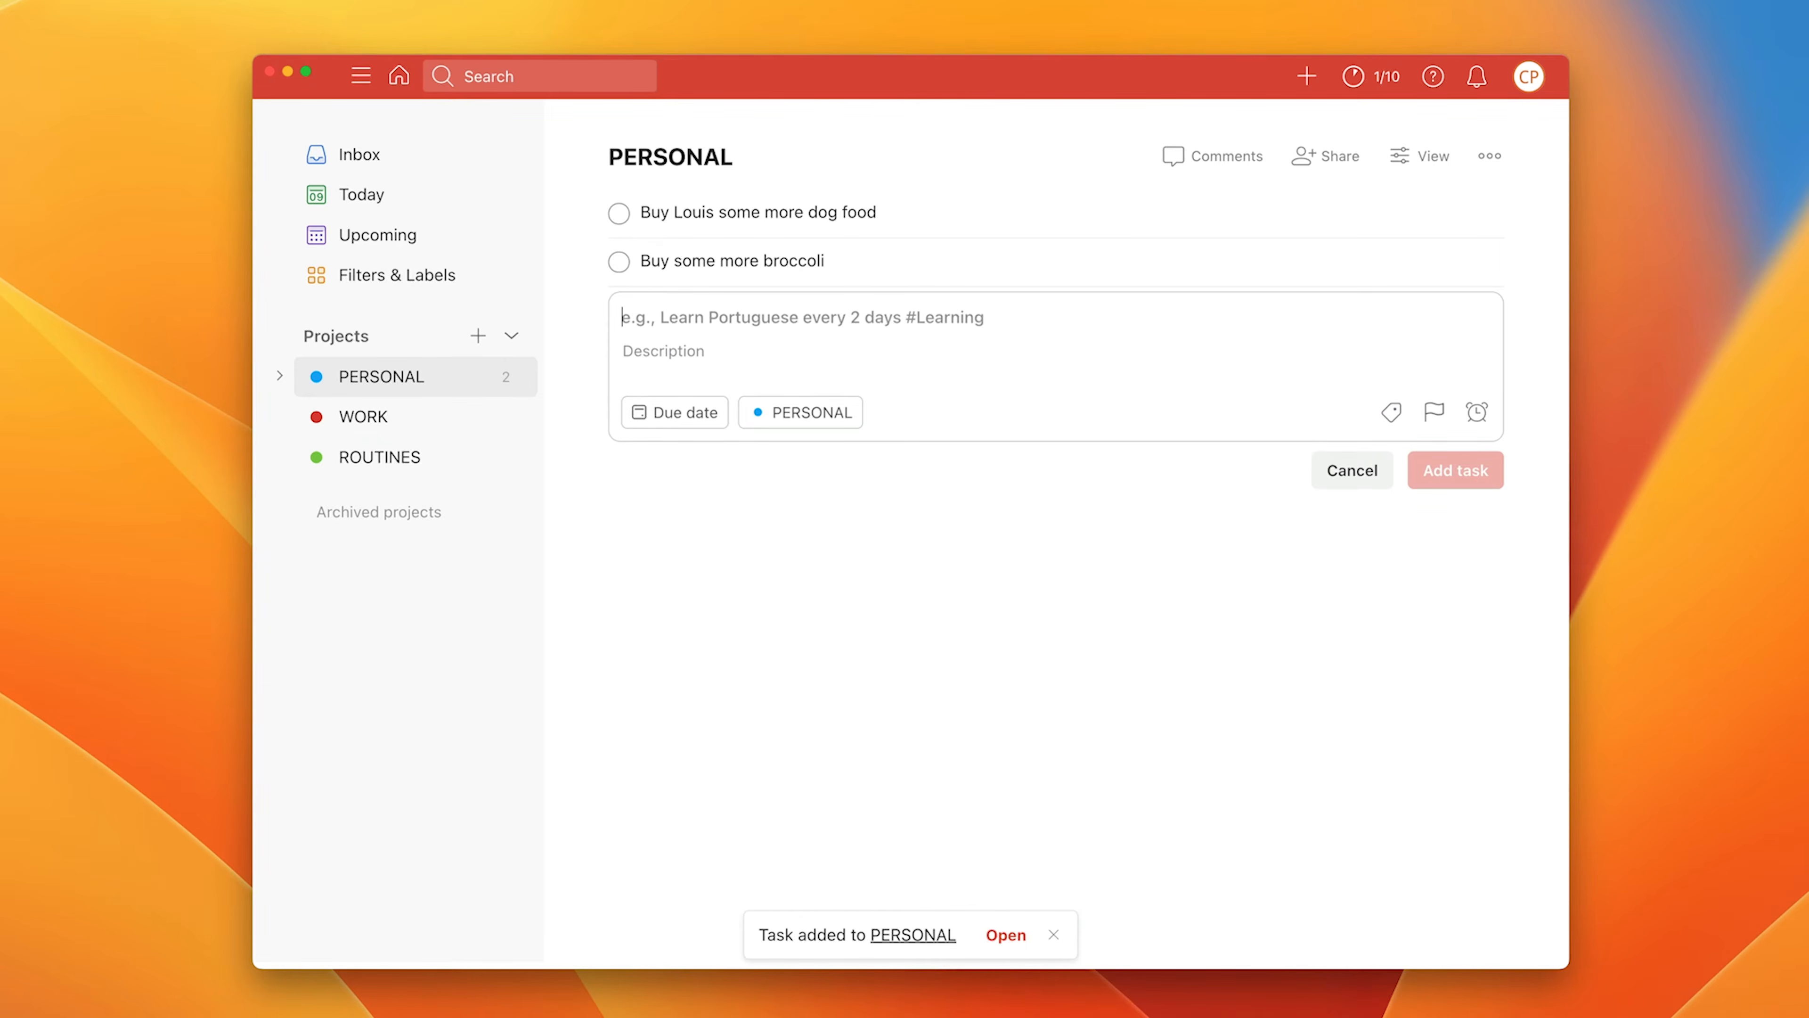
type("Ask RK ")
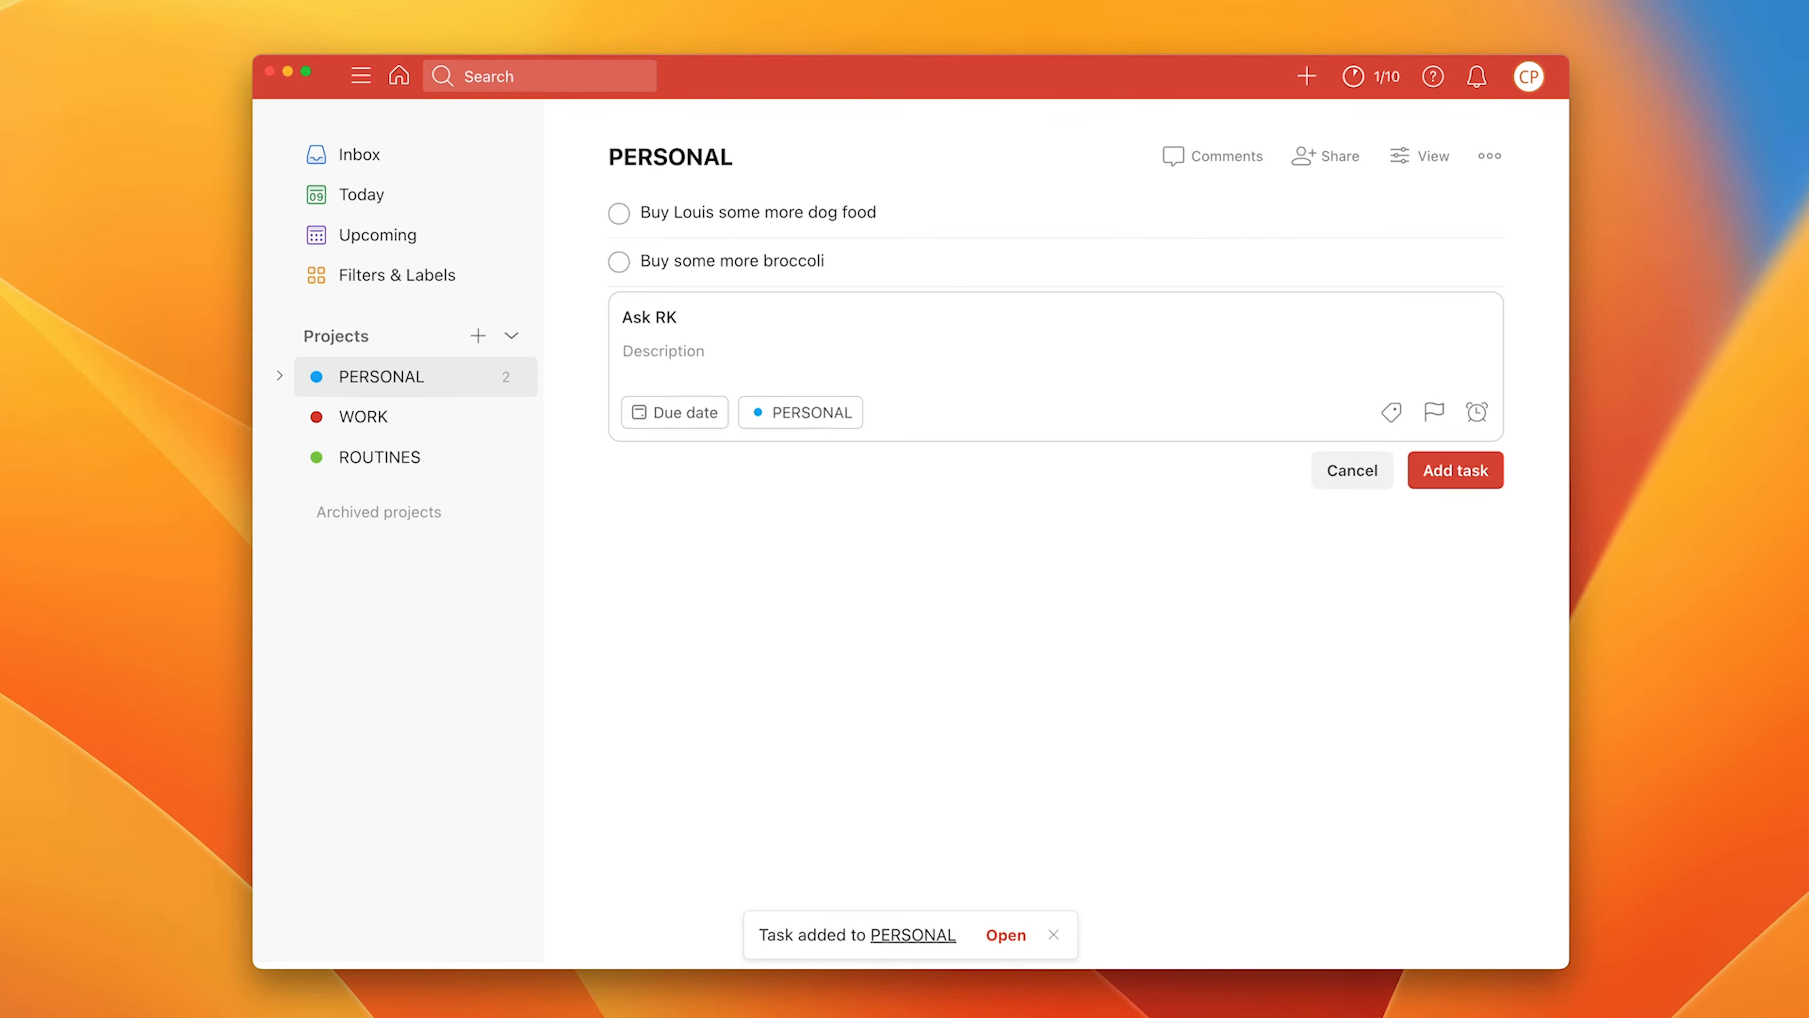
type("to or")
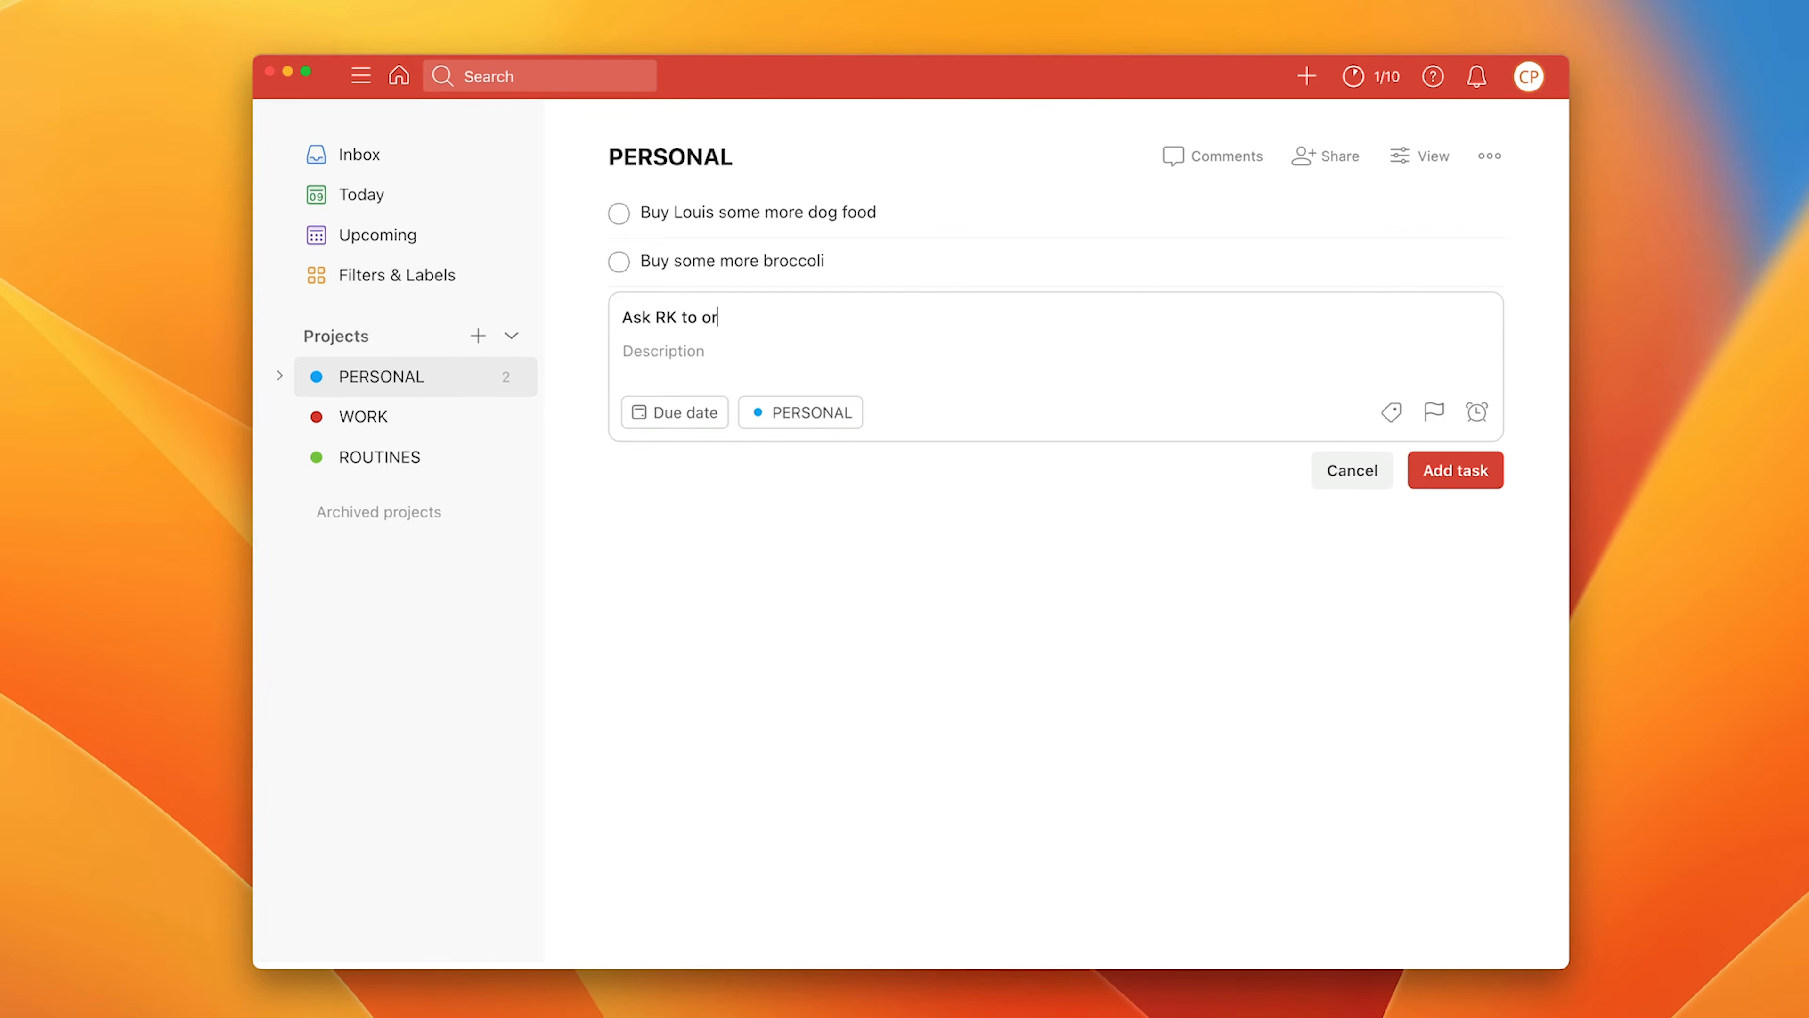
type("der some more tea")
key("Return")
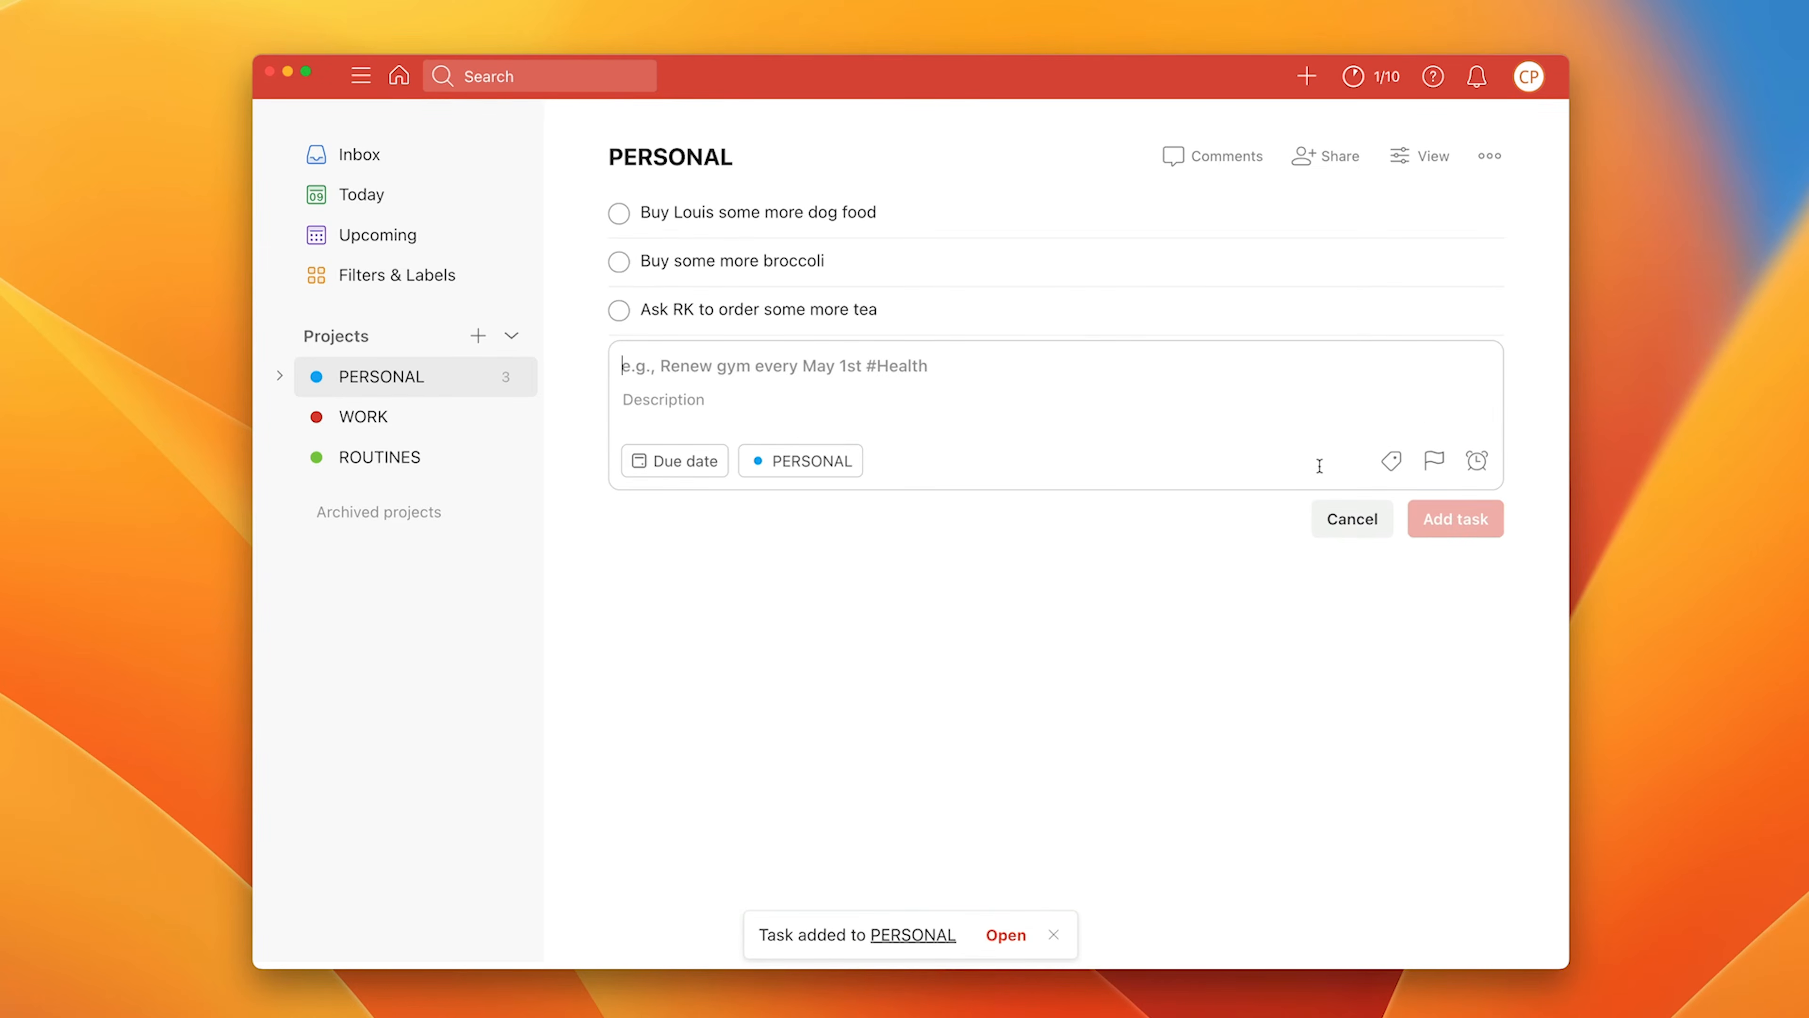
left_click(1329, 521)
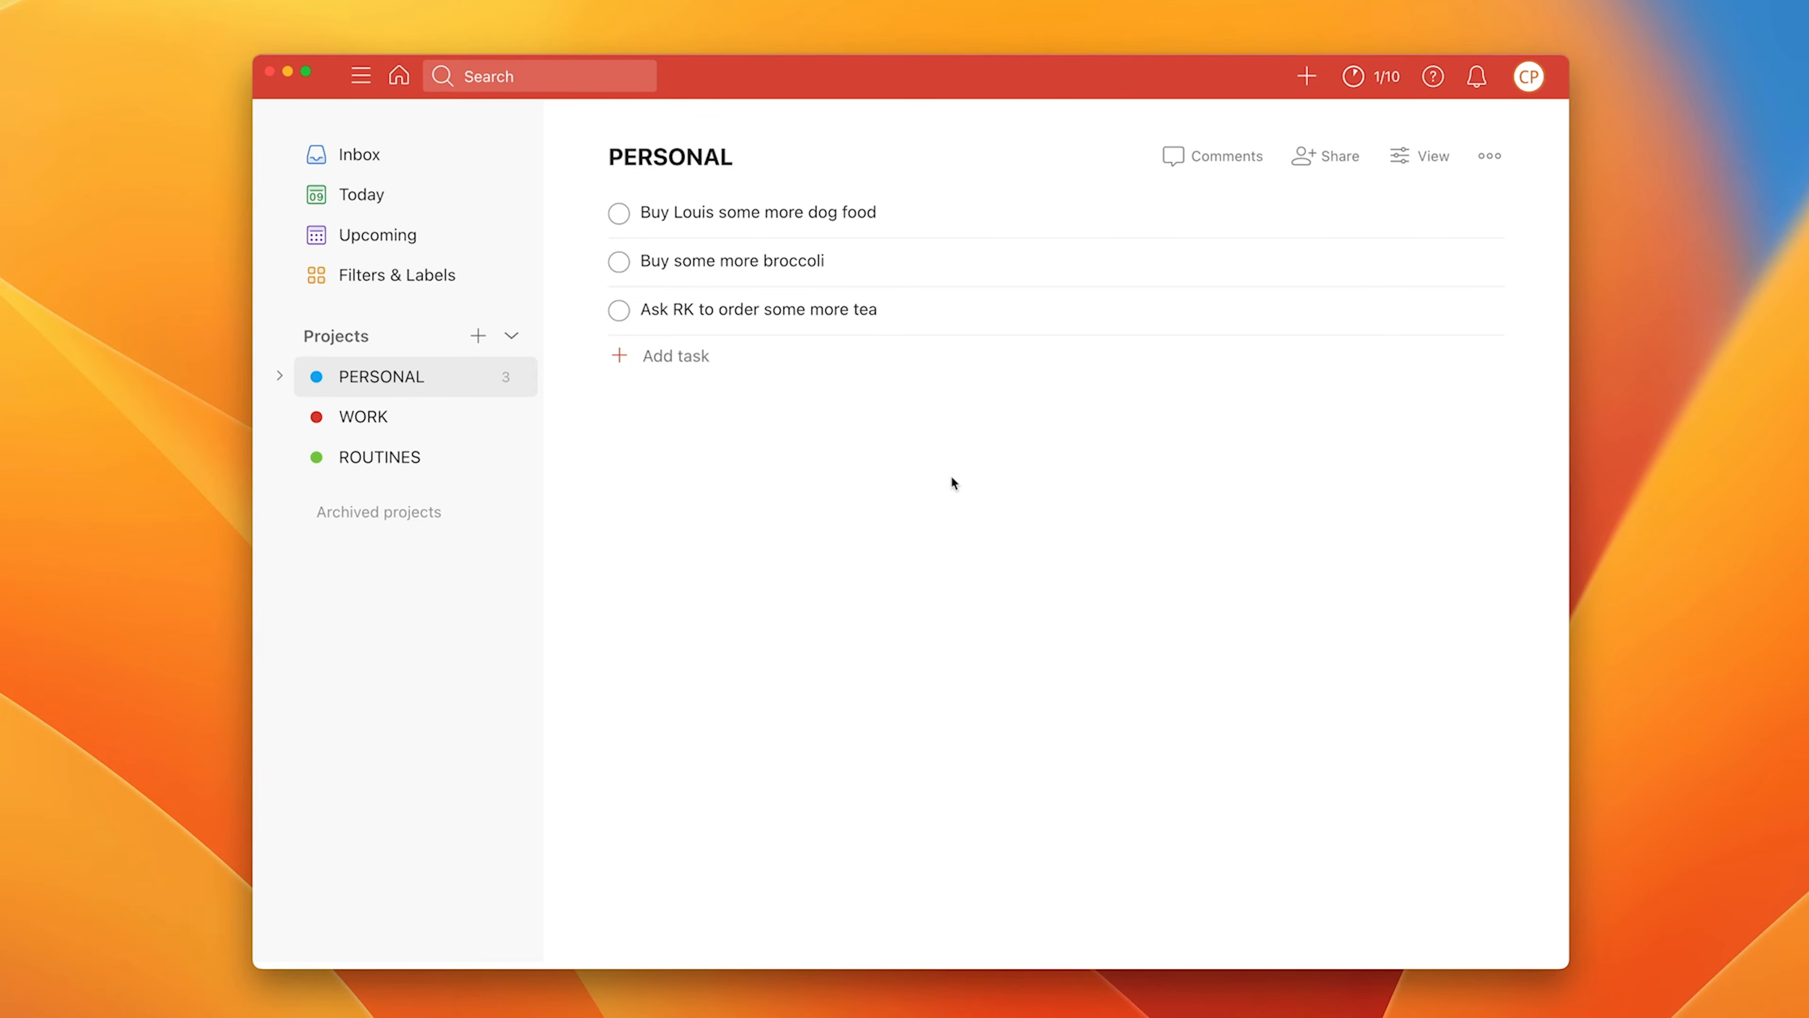
Step: Create a new board-view project named 'Project X'
left_click(479, 337)
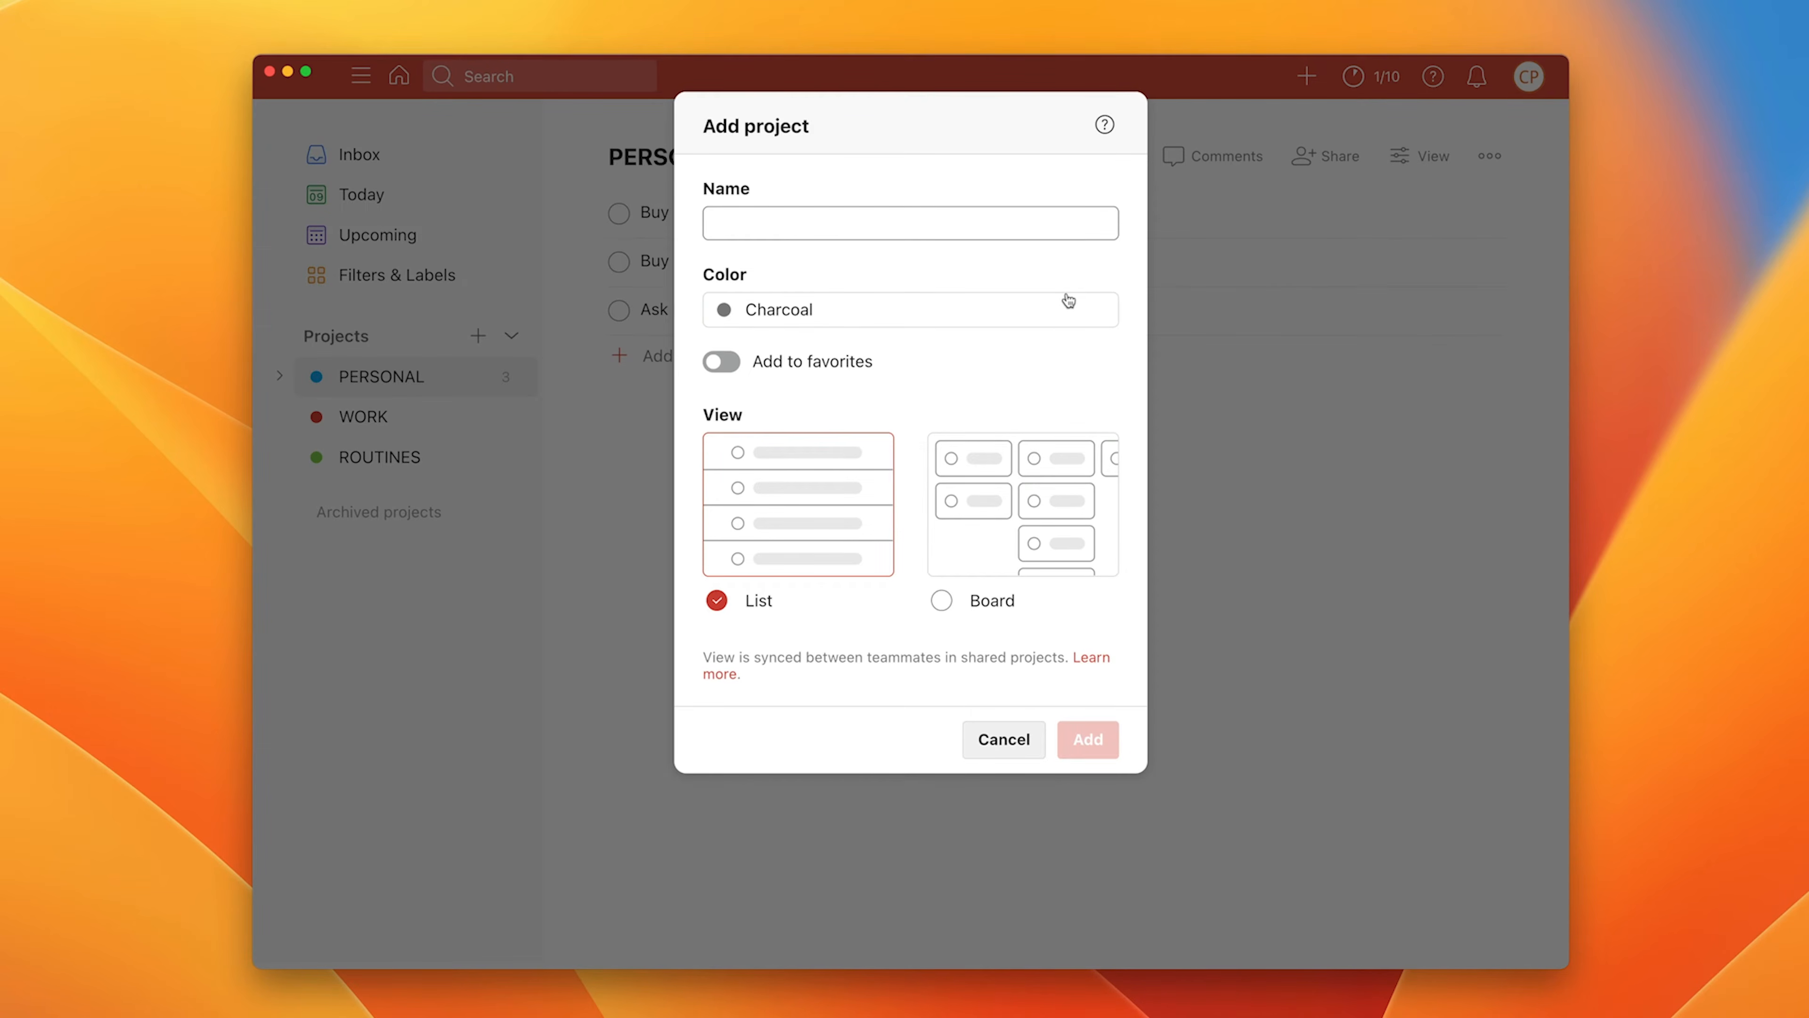
type("Project X")
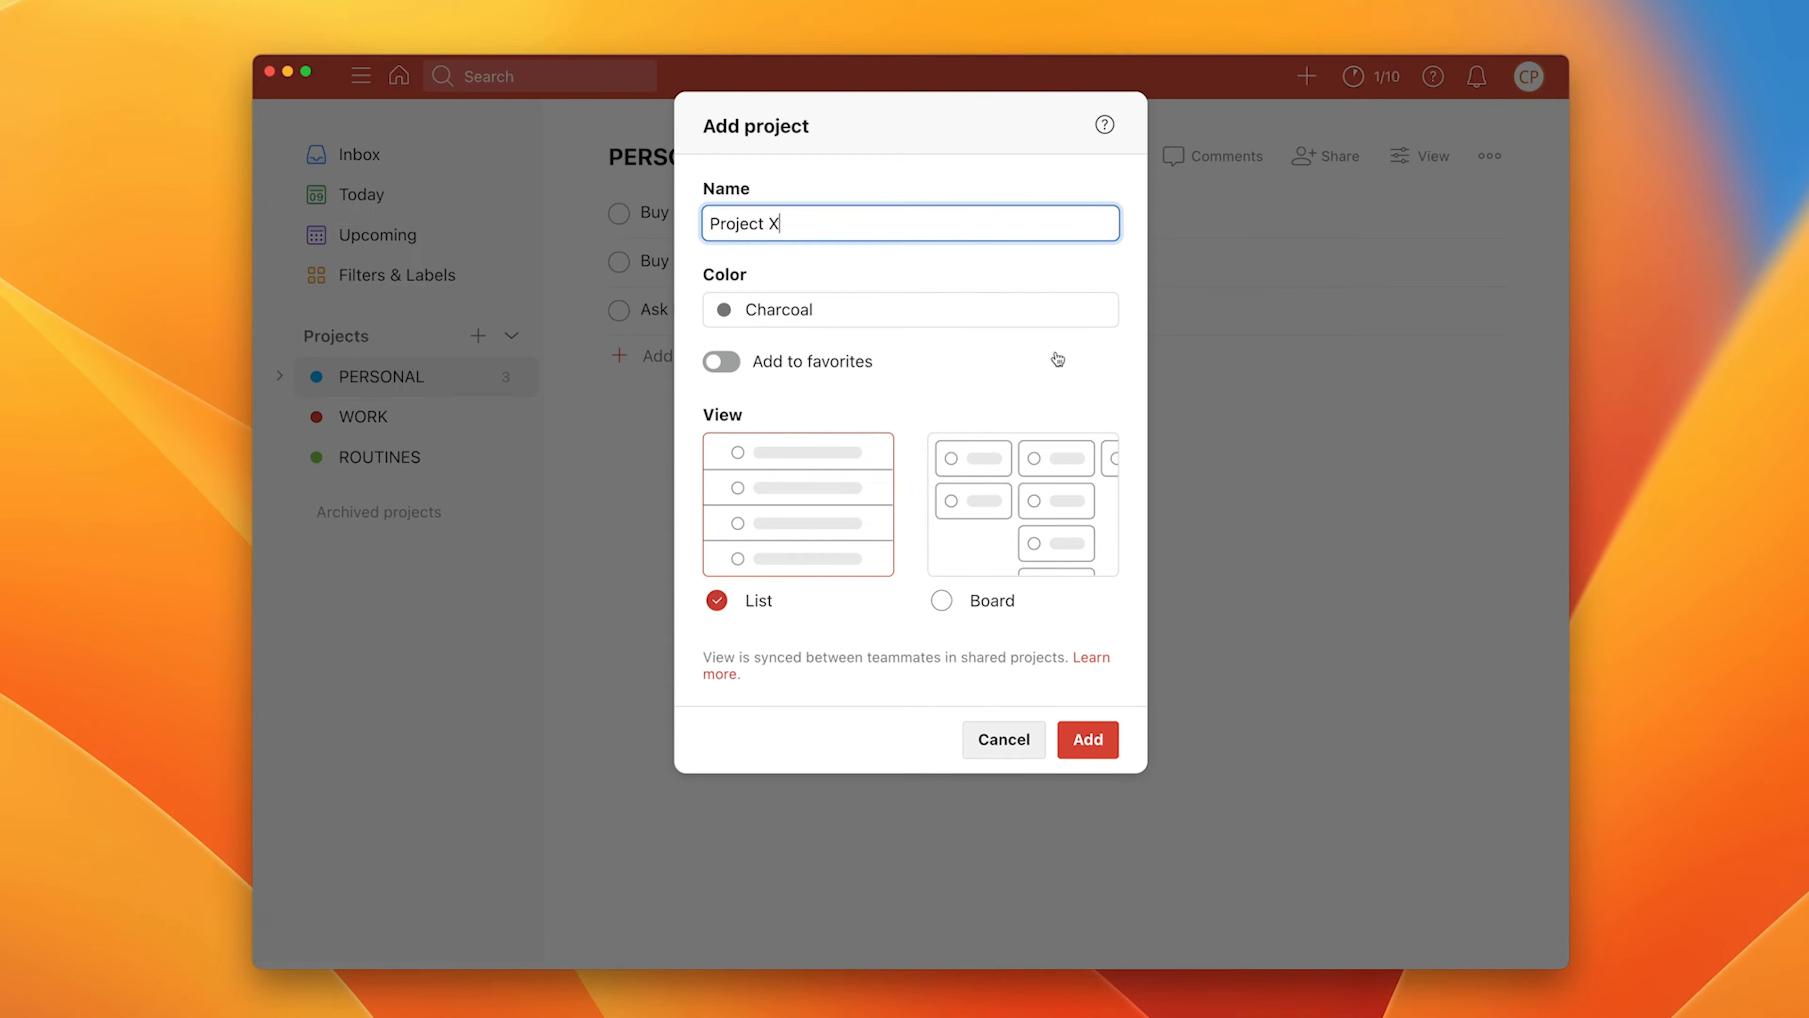
left_click(946, 337)
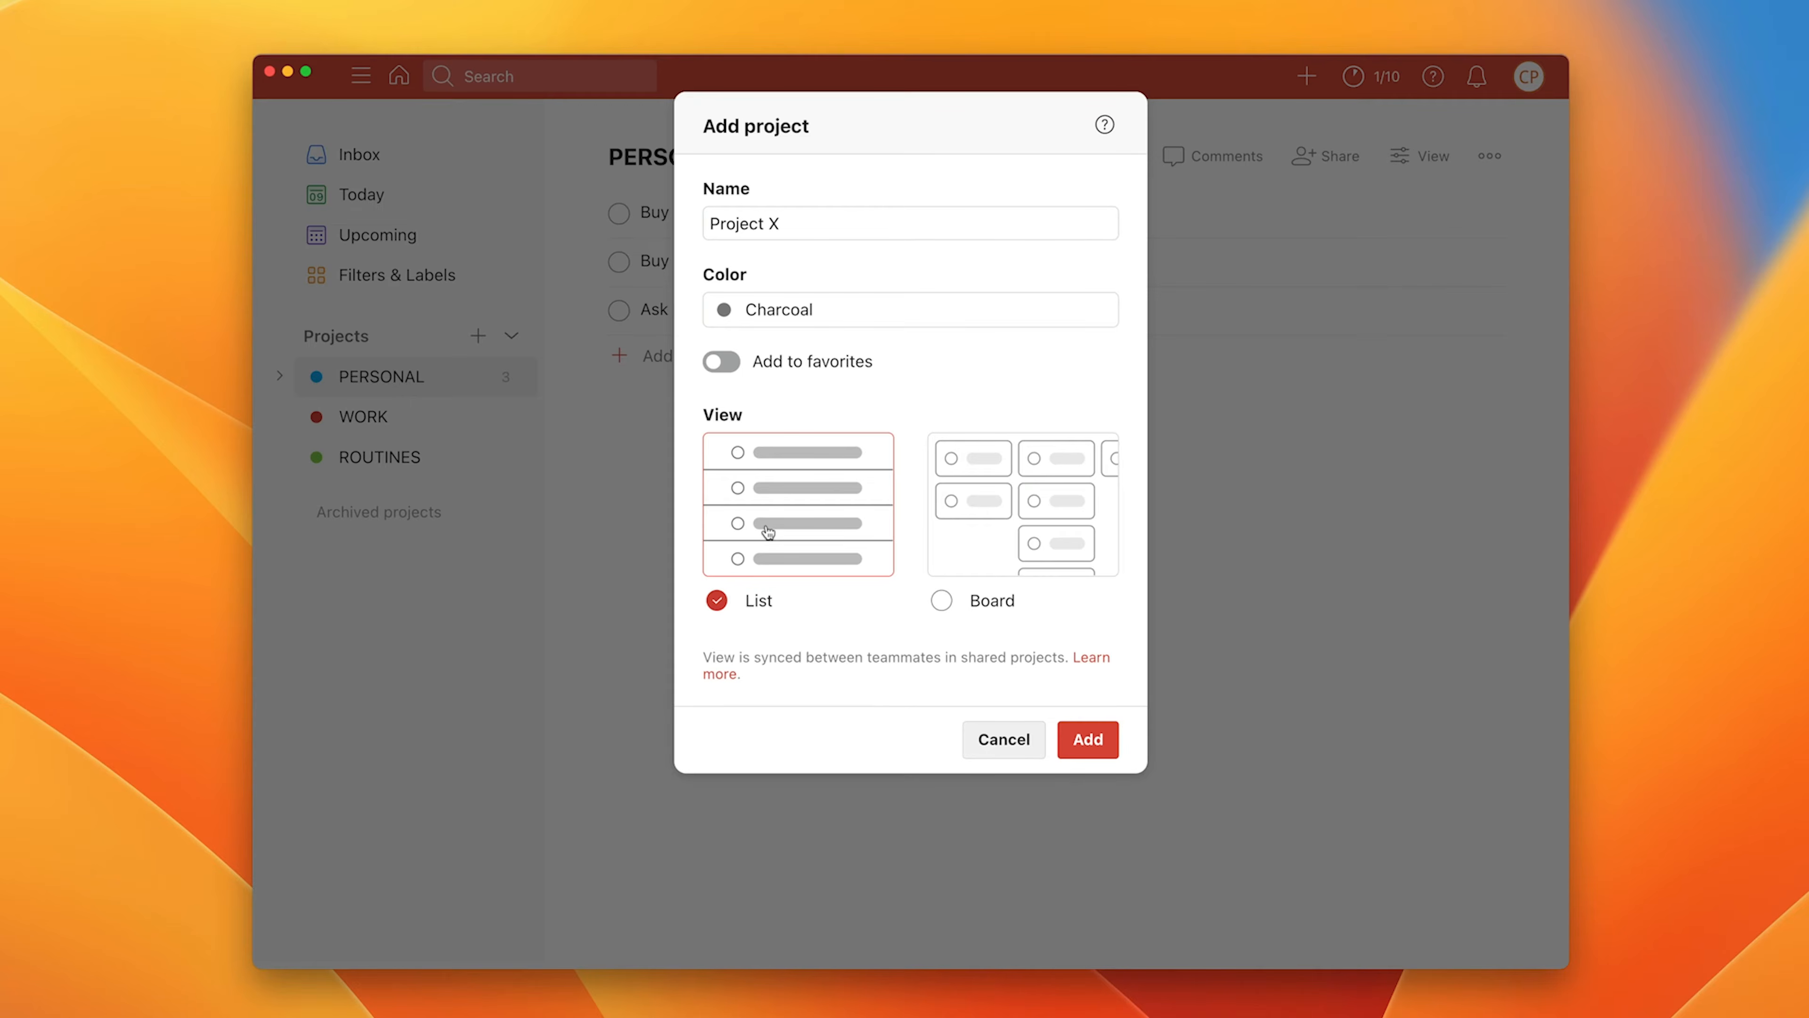
left_click(1005, 506)
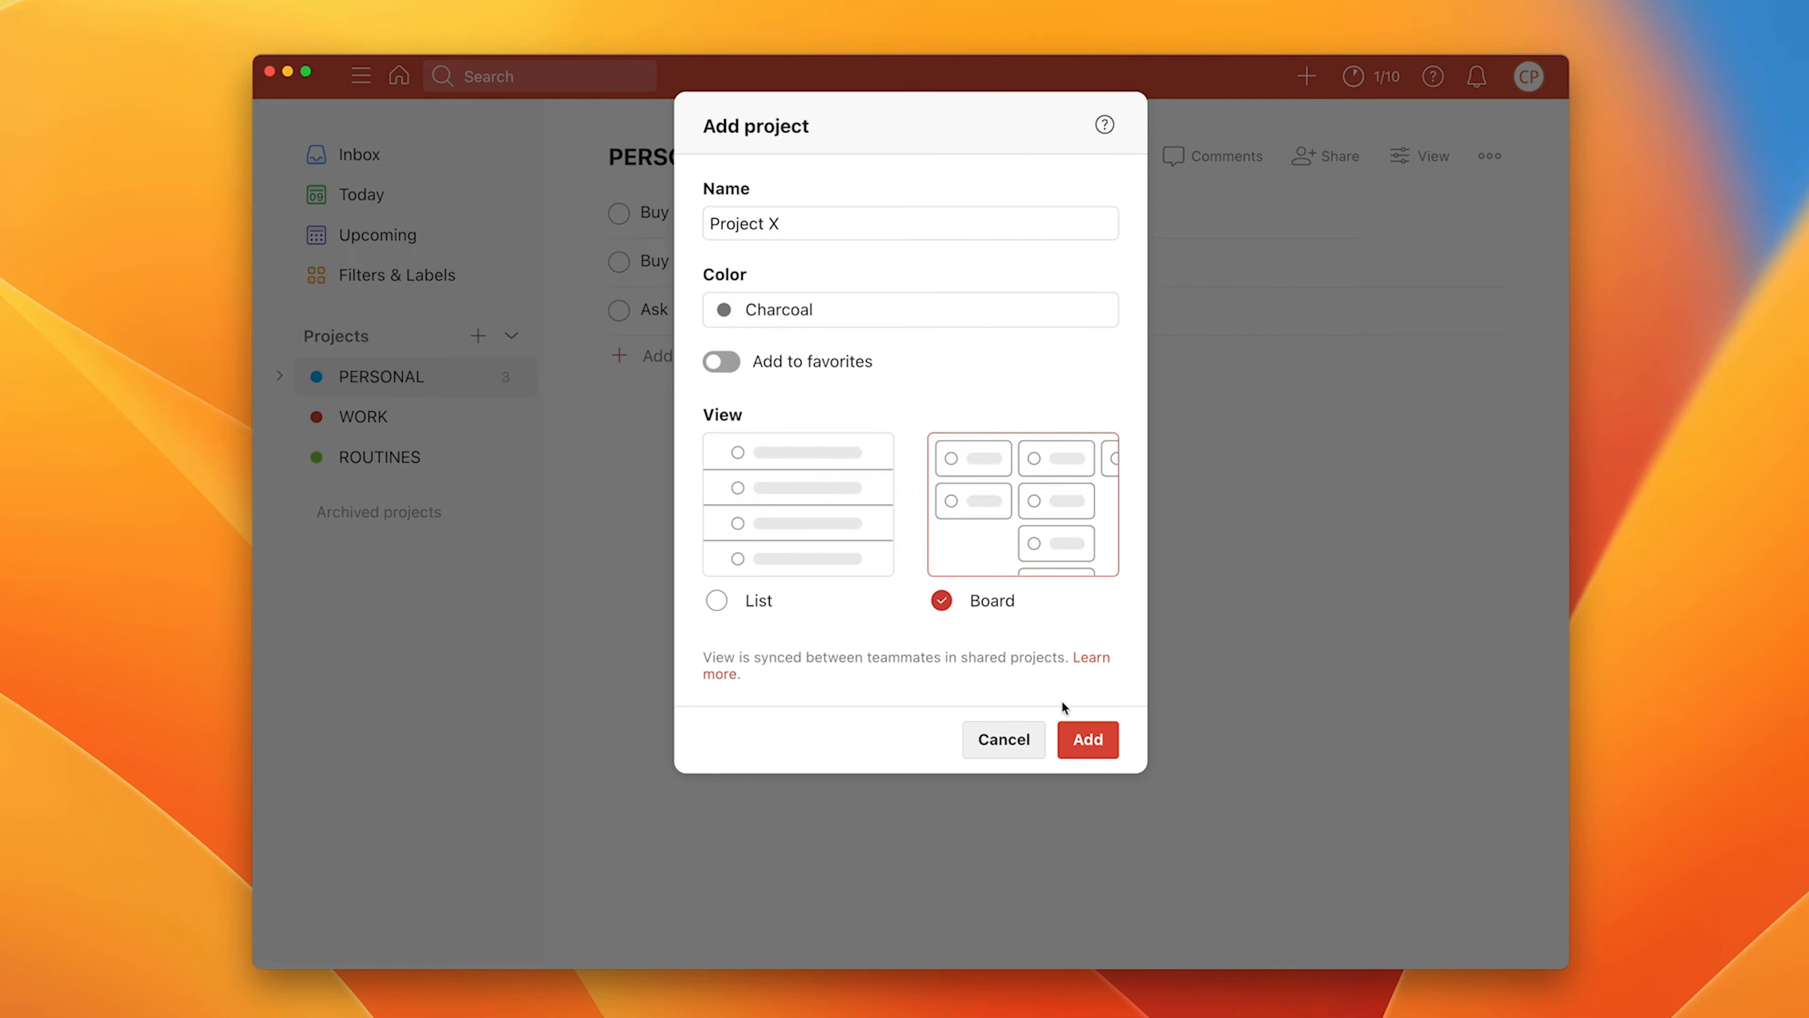
left_click(1088, 740)
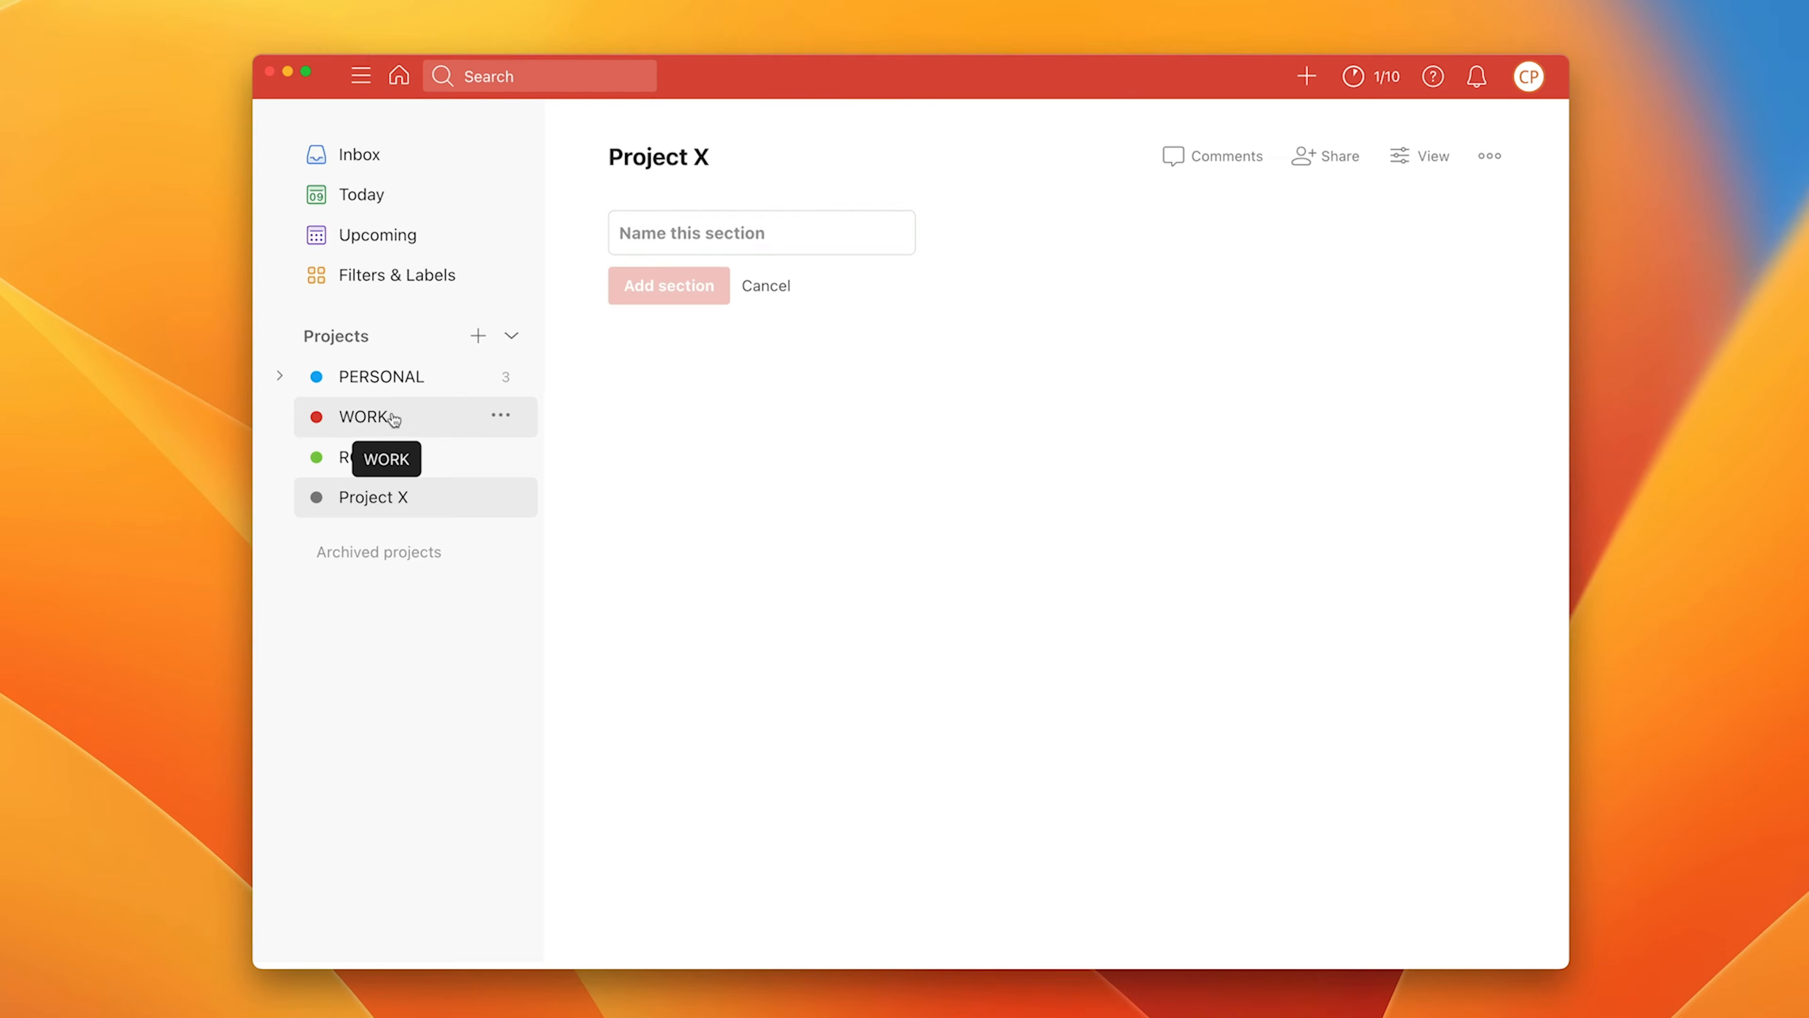
Step: Drag the tea and broccoli tasks from PERSONAL into Project X, checking Project X after each
left_click(385, 389)
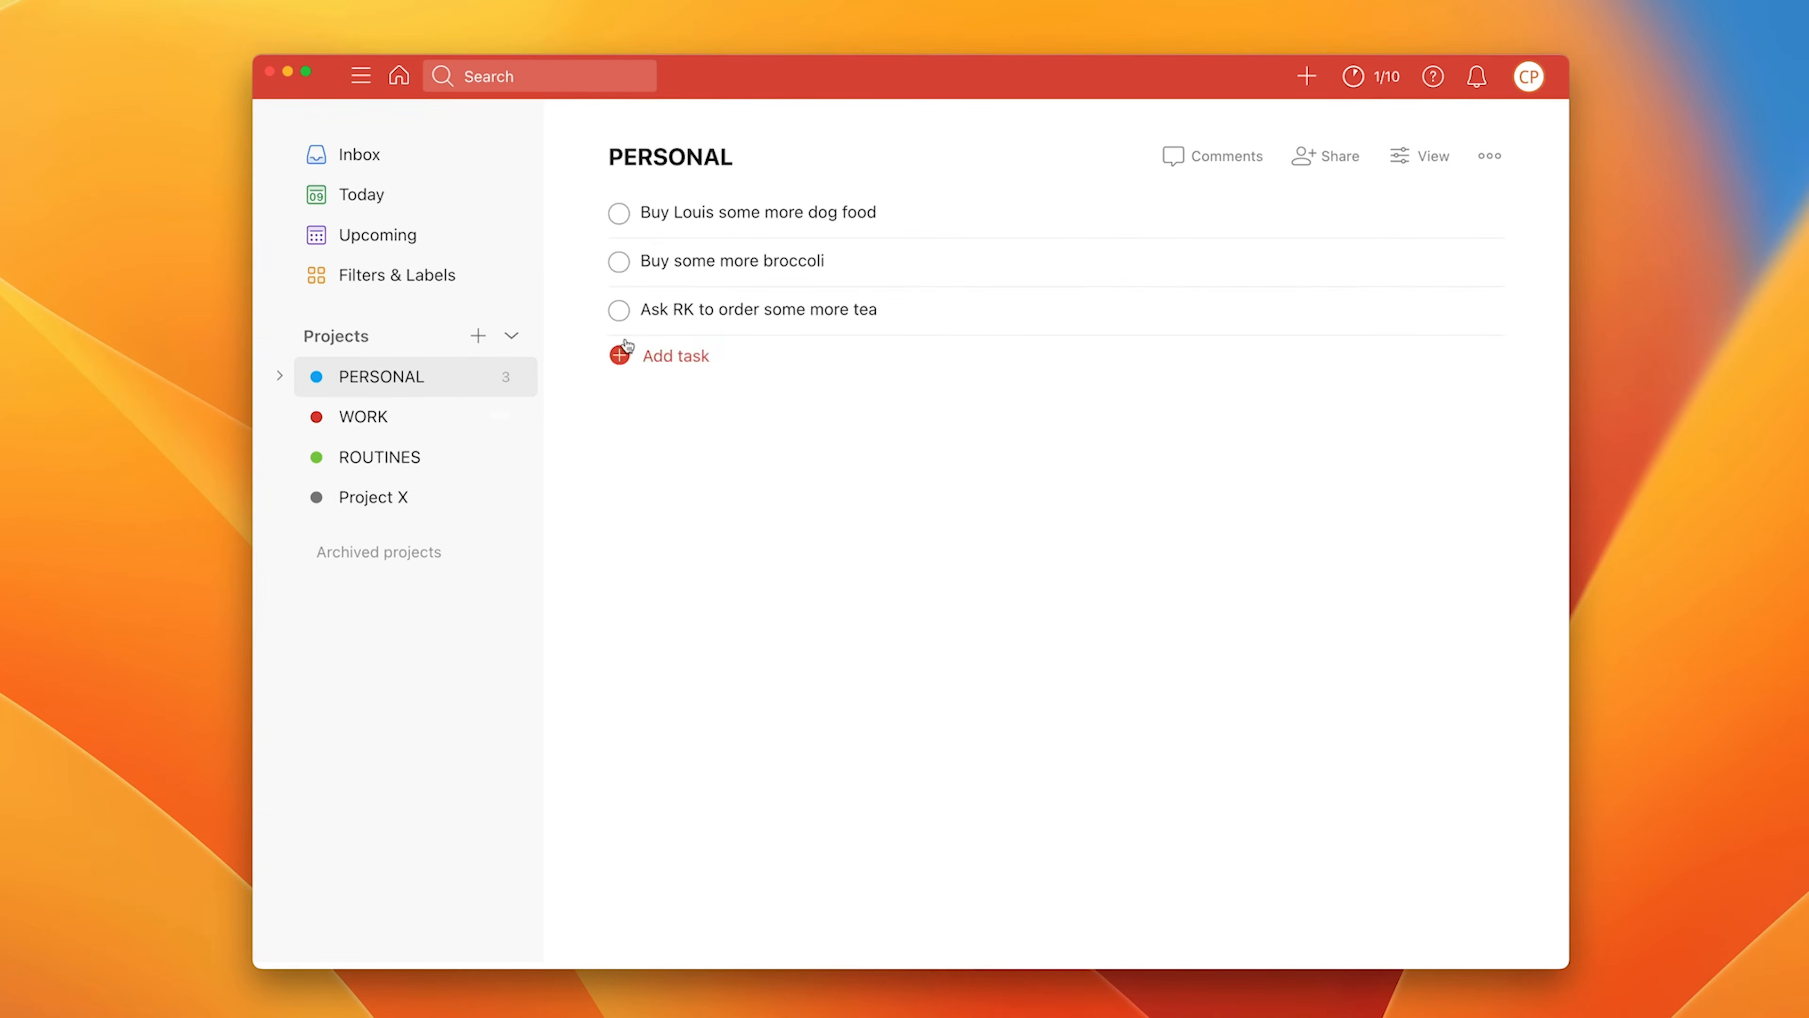
left_click_drag(589, 310, 446, 496)
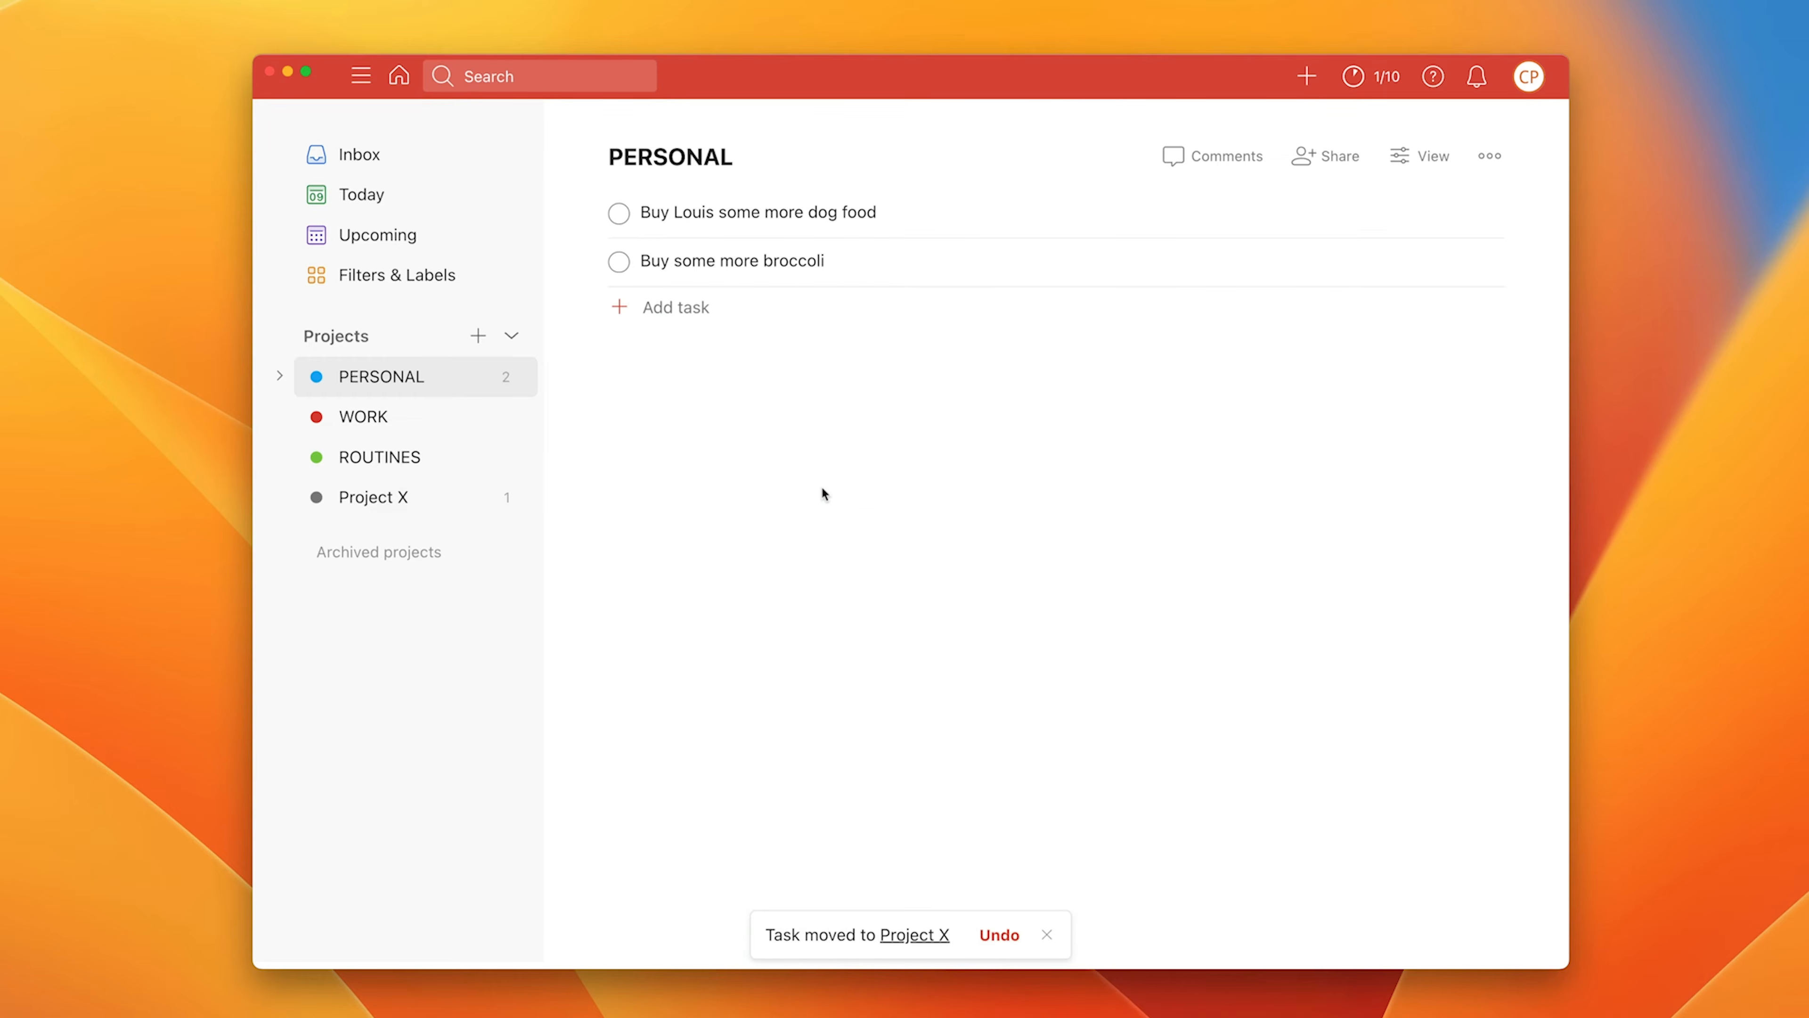
left_click(390, 498)
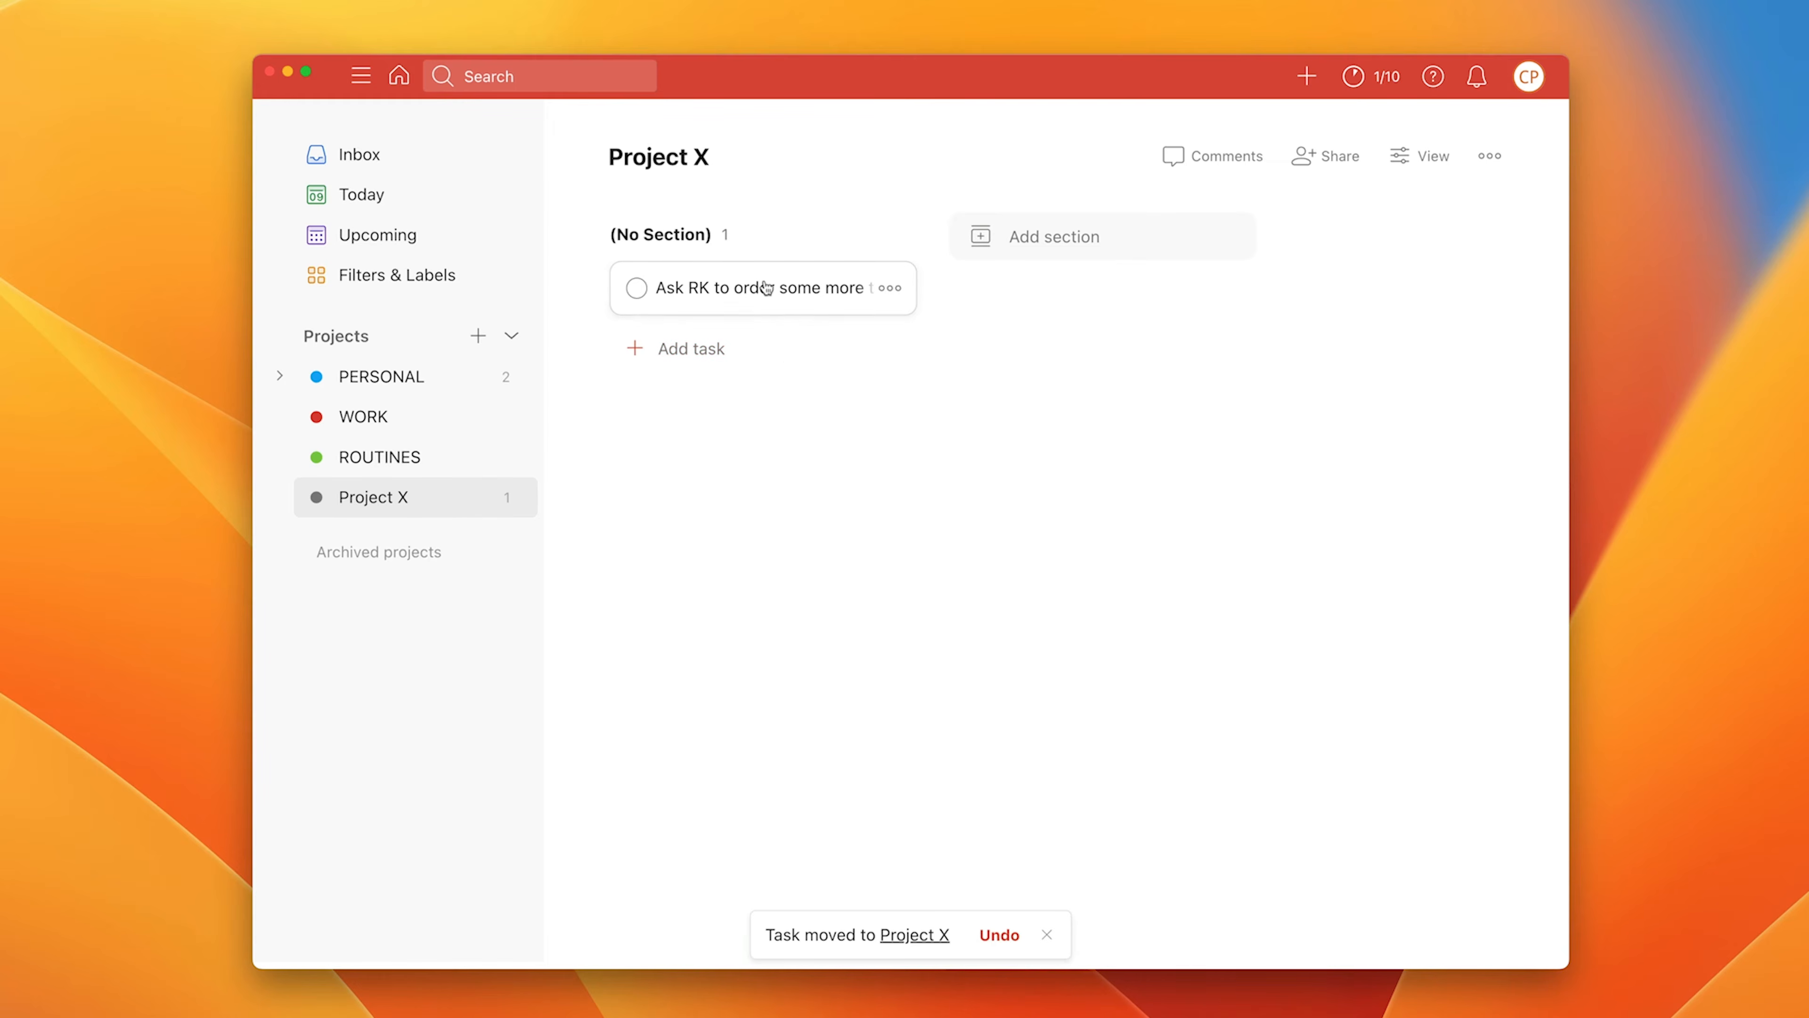
left_click(416, 381)
left_click_drag(589, 261, 456, 503)
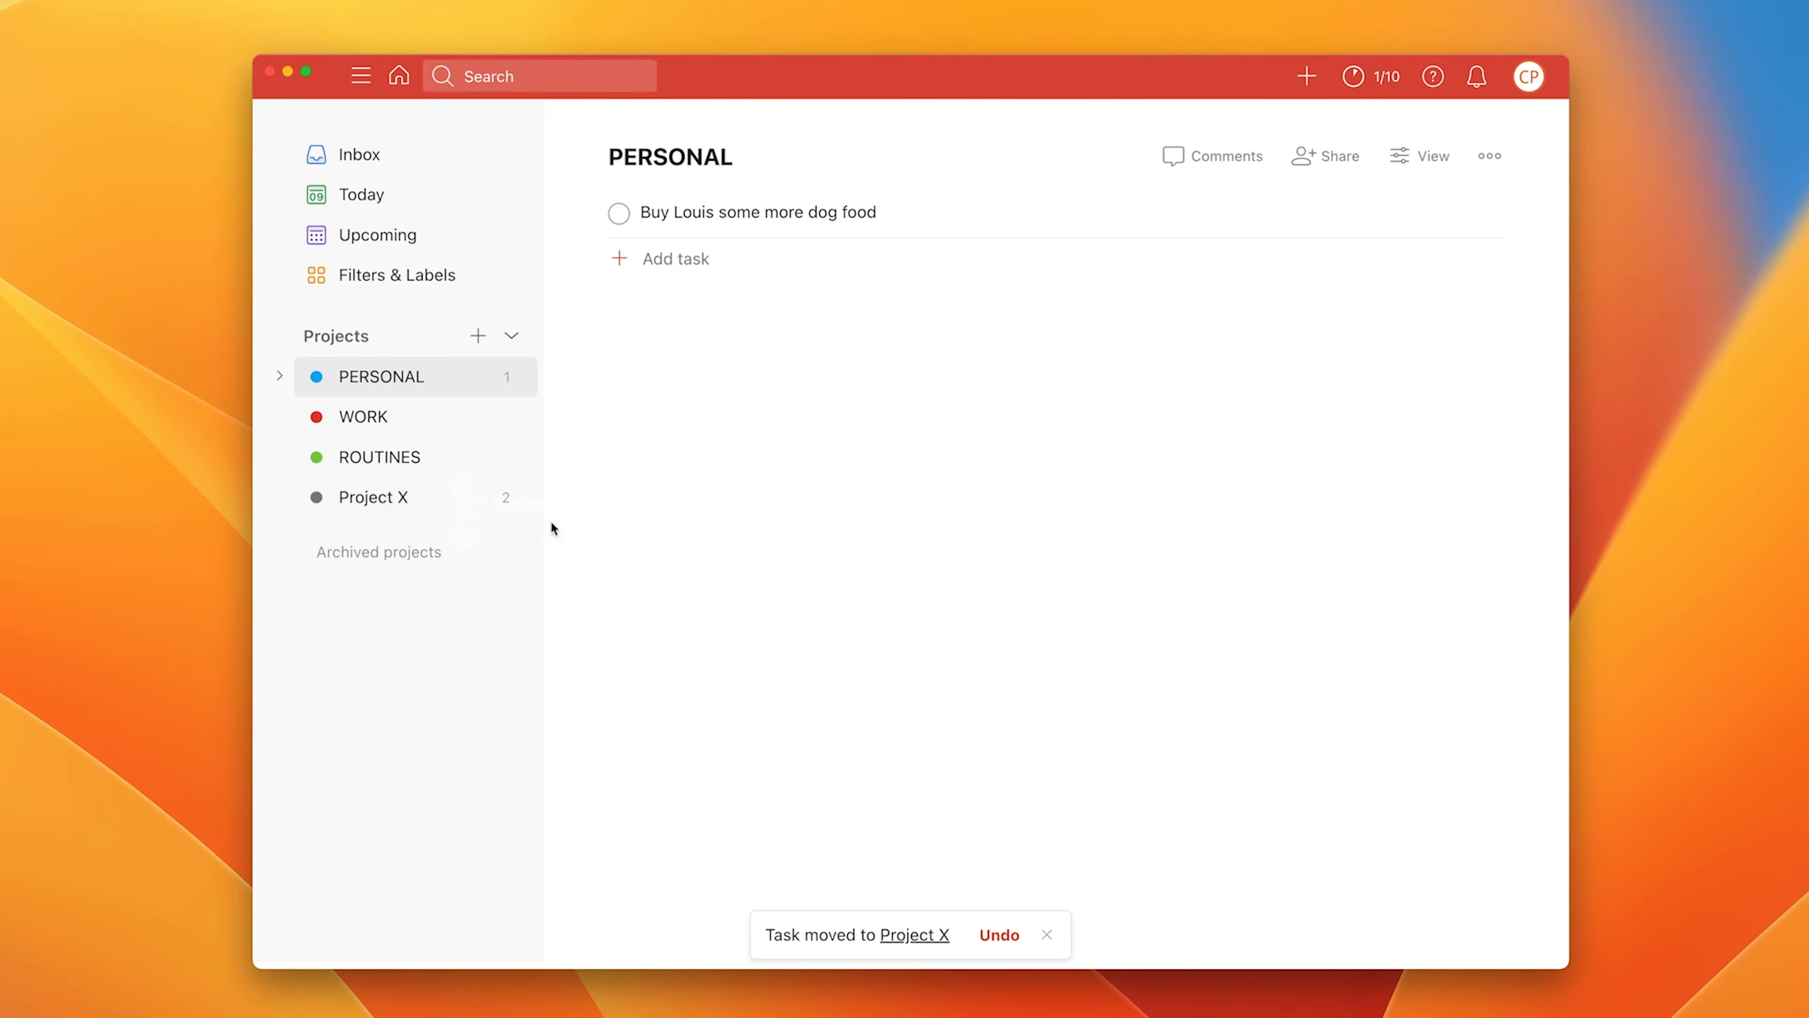
left_click(409, 508)
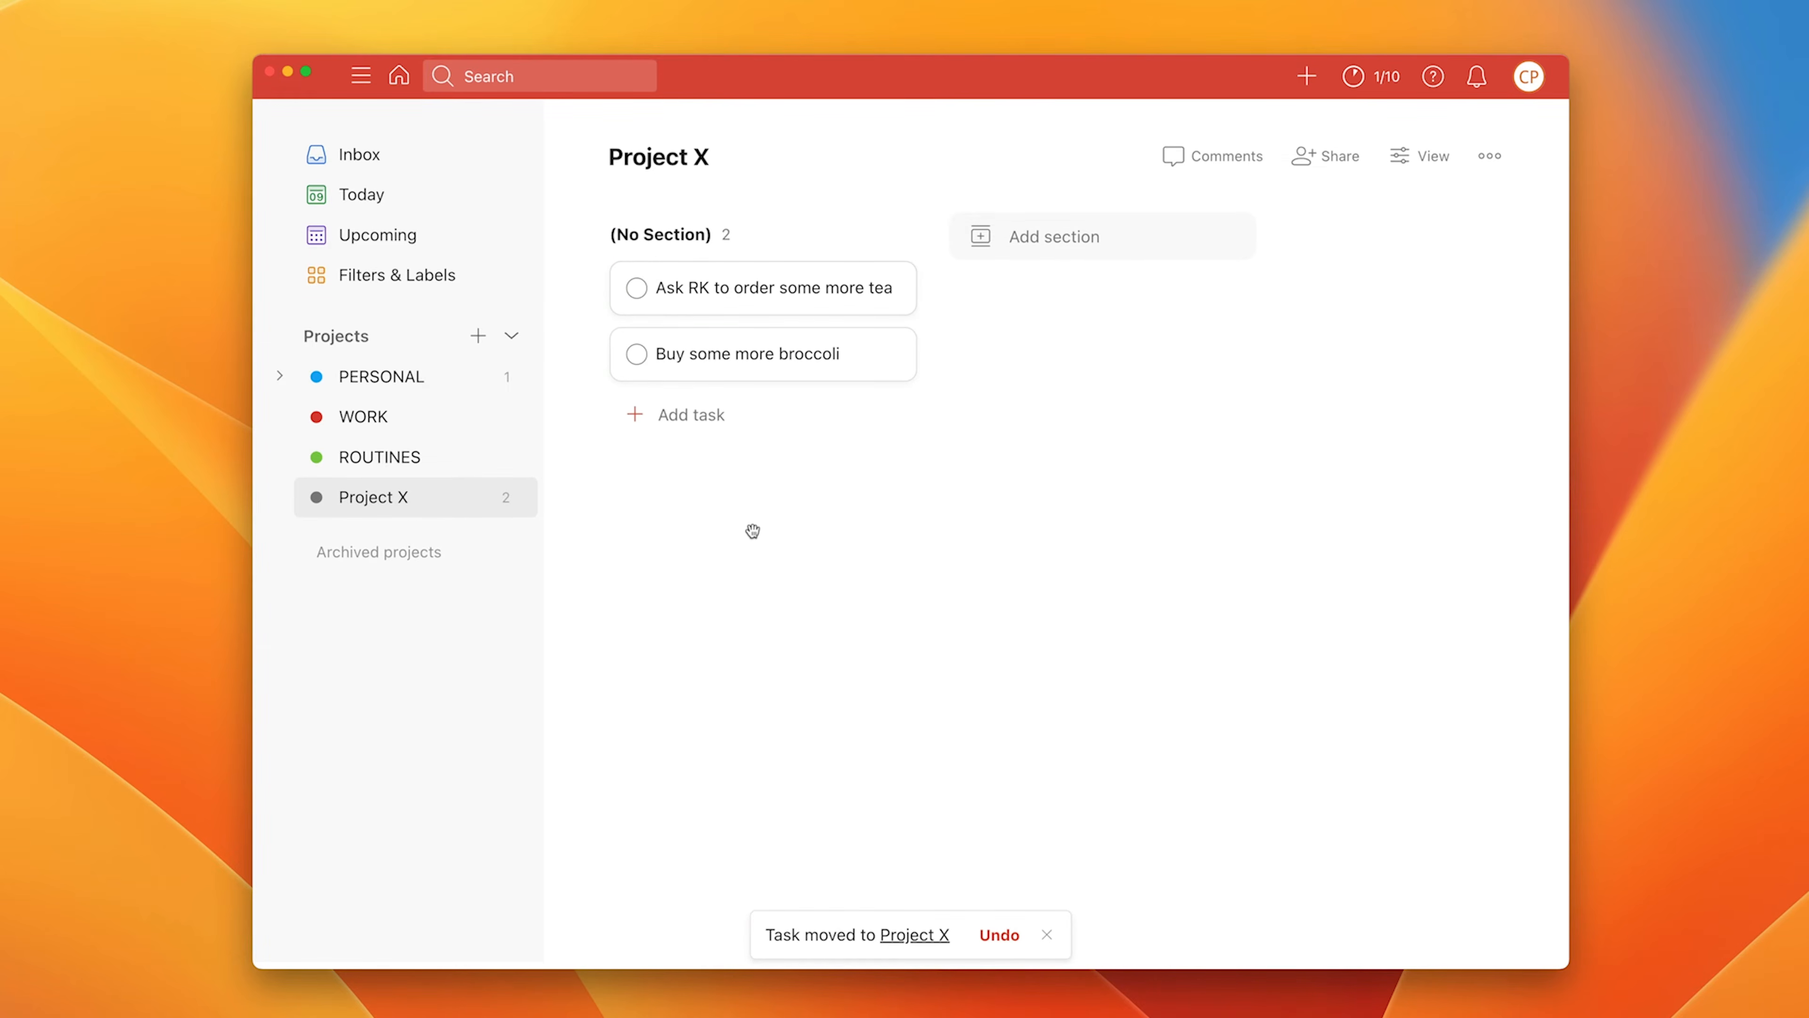
Step: Add a SHOPPING section to Project X and move the tea and broccoli tasks into it
left_click(1070, 245)
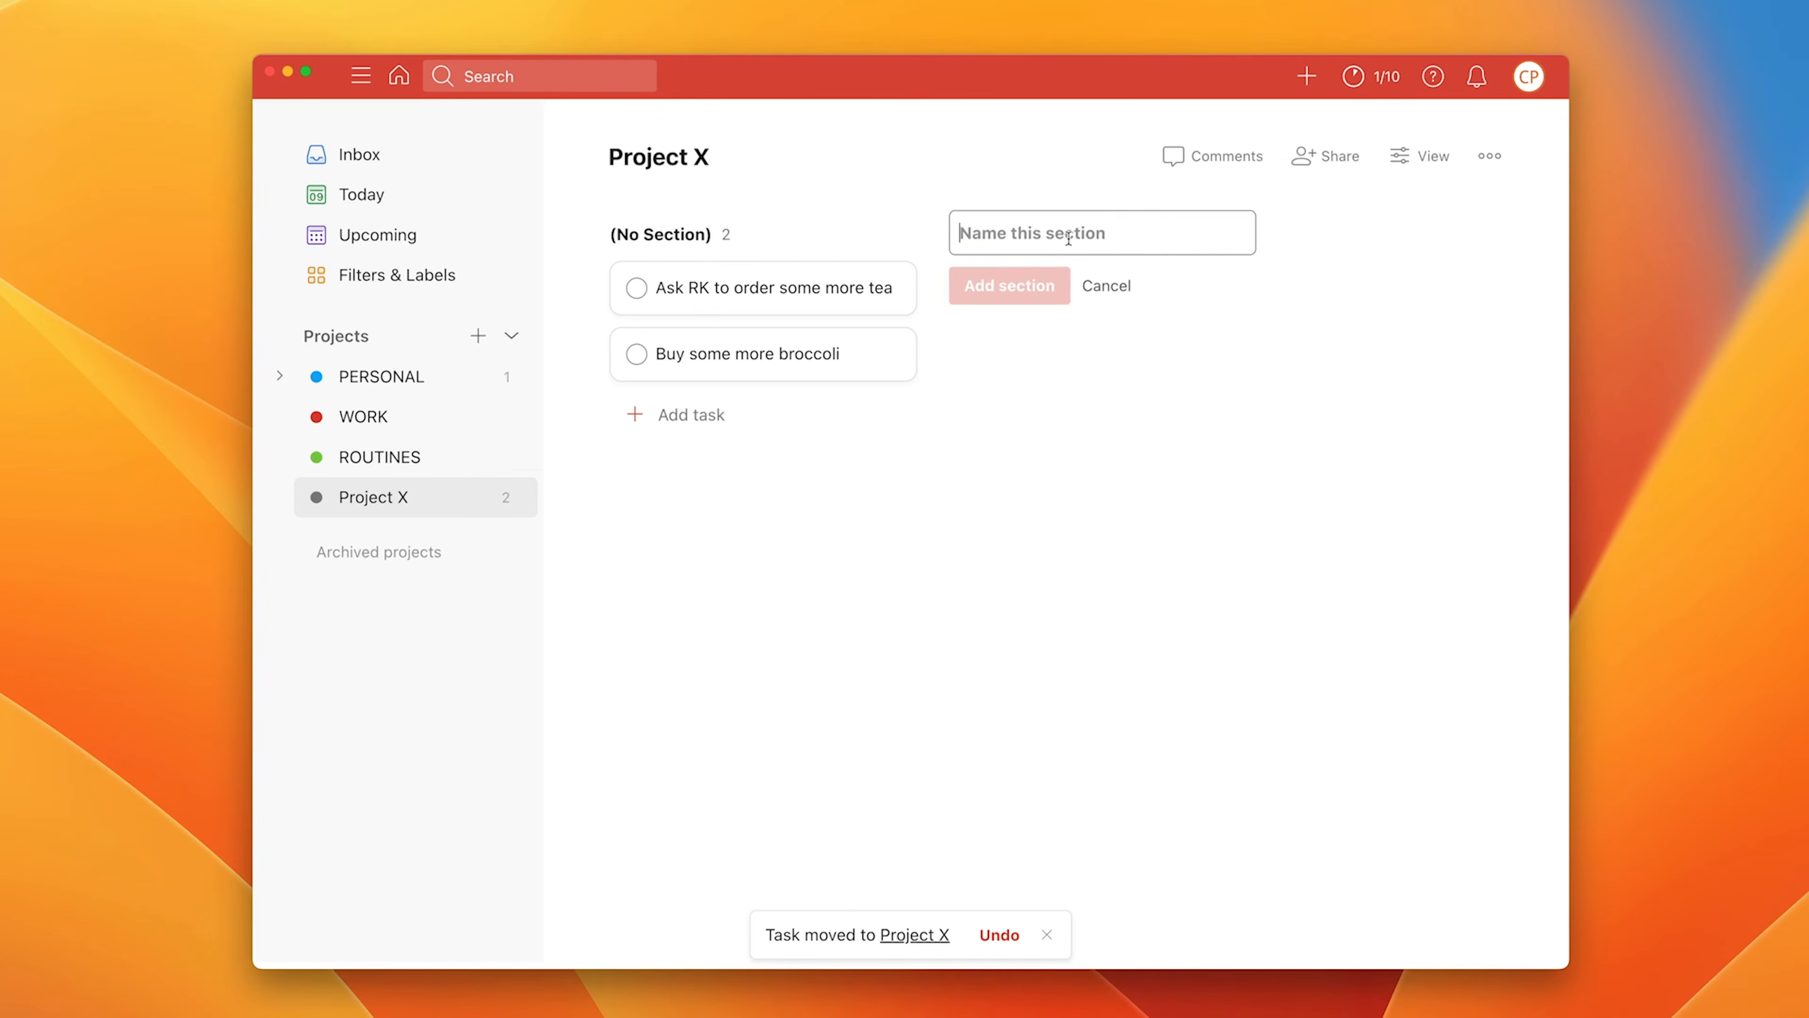
type("SH")
key("BackSpace")
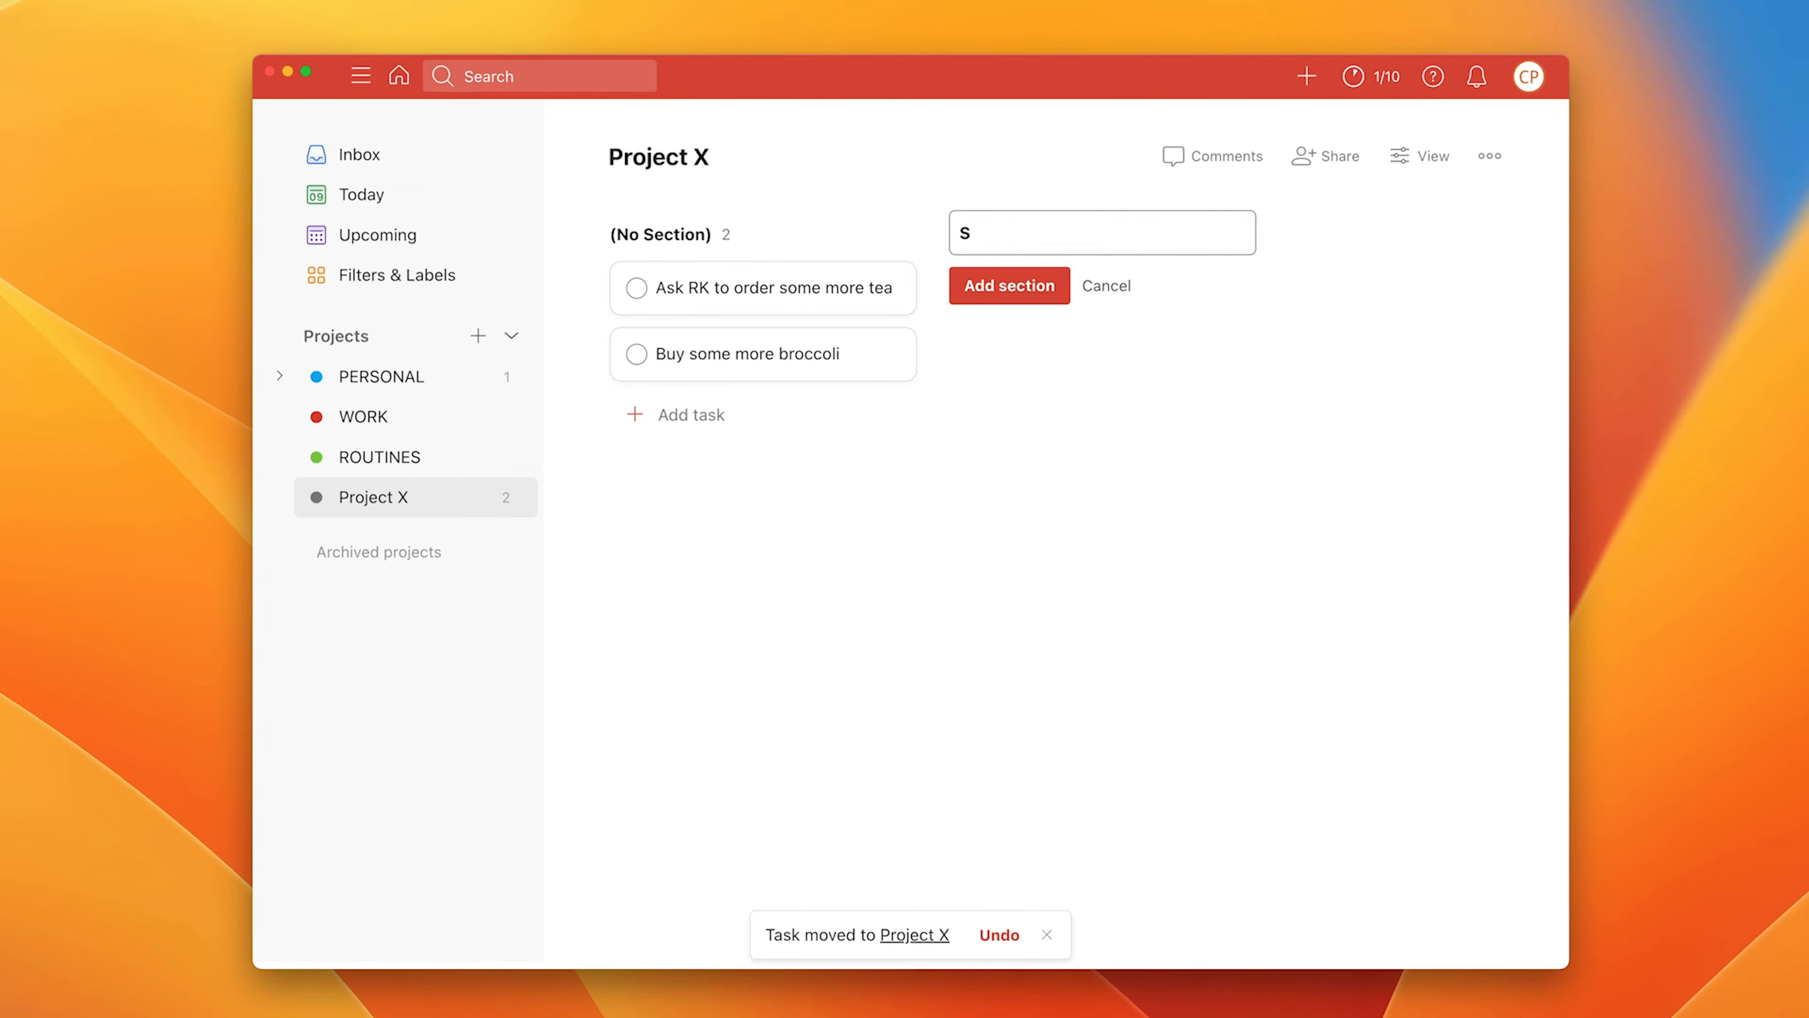
type("HOPPING")
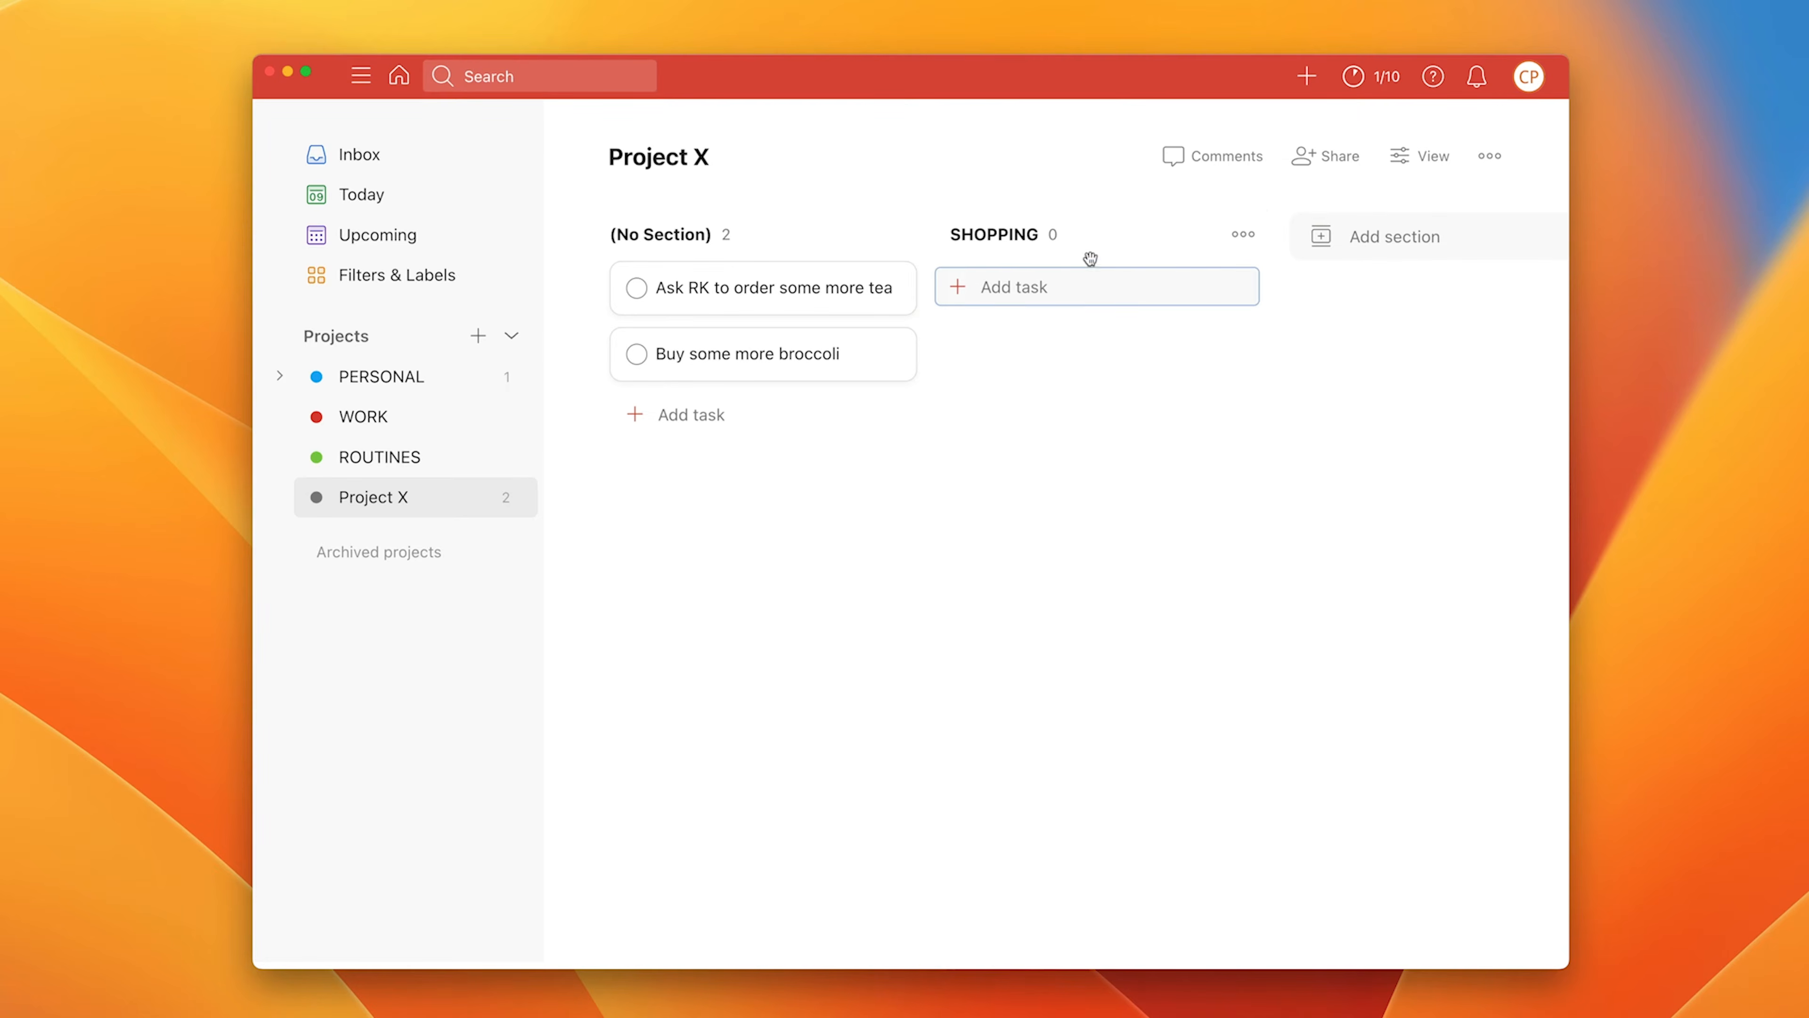
left_click_drag(752, 291, 986, 278)
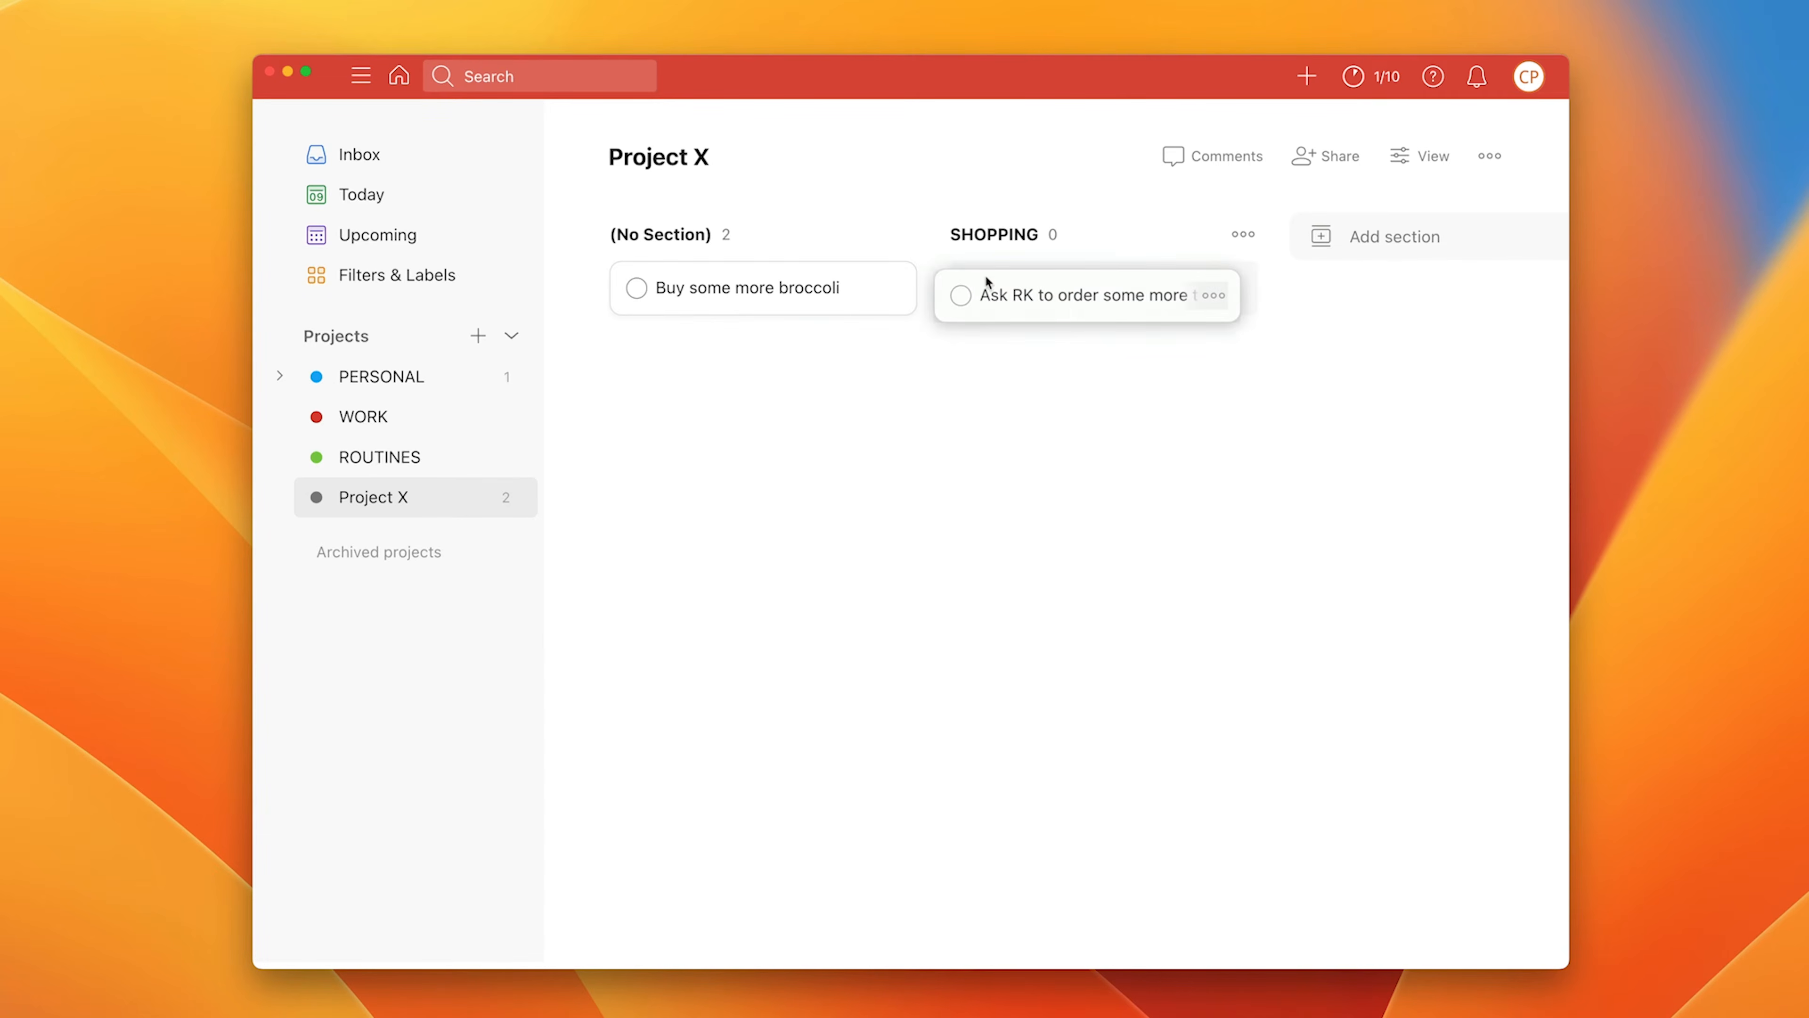
left_click_drag(739, 297, 1004, 339)
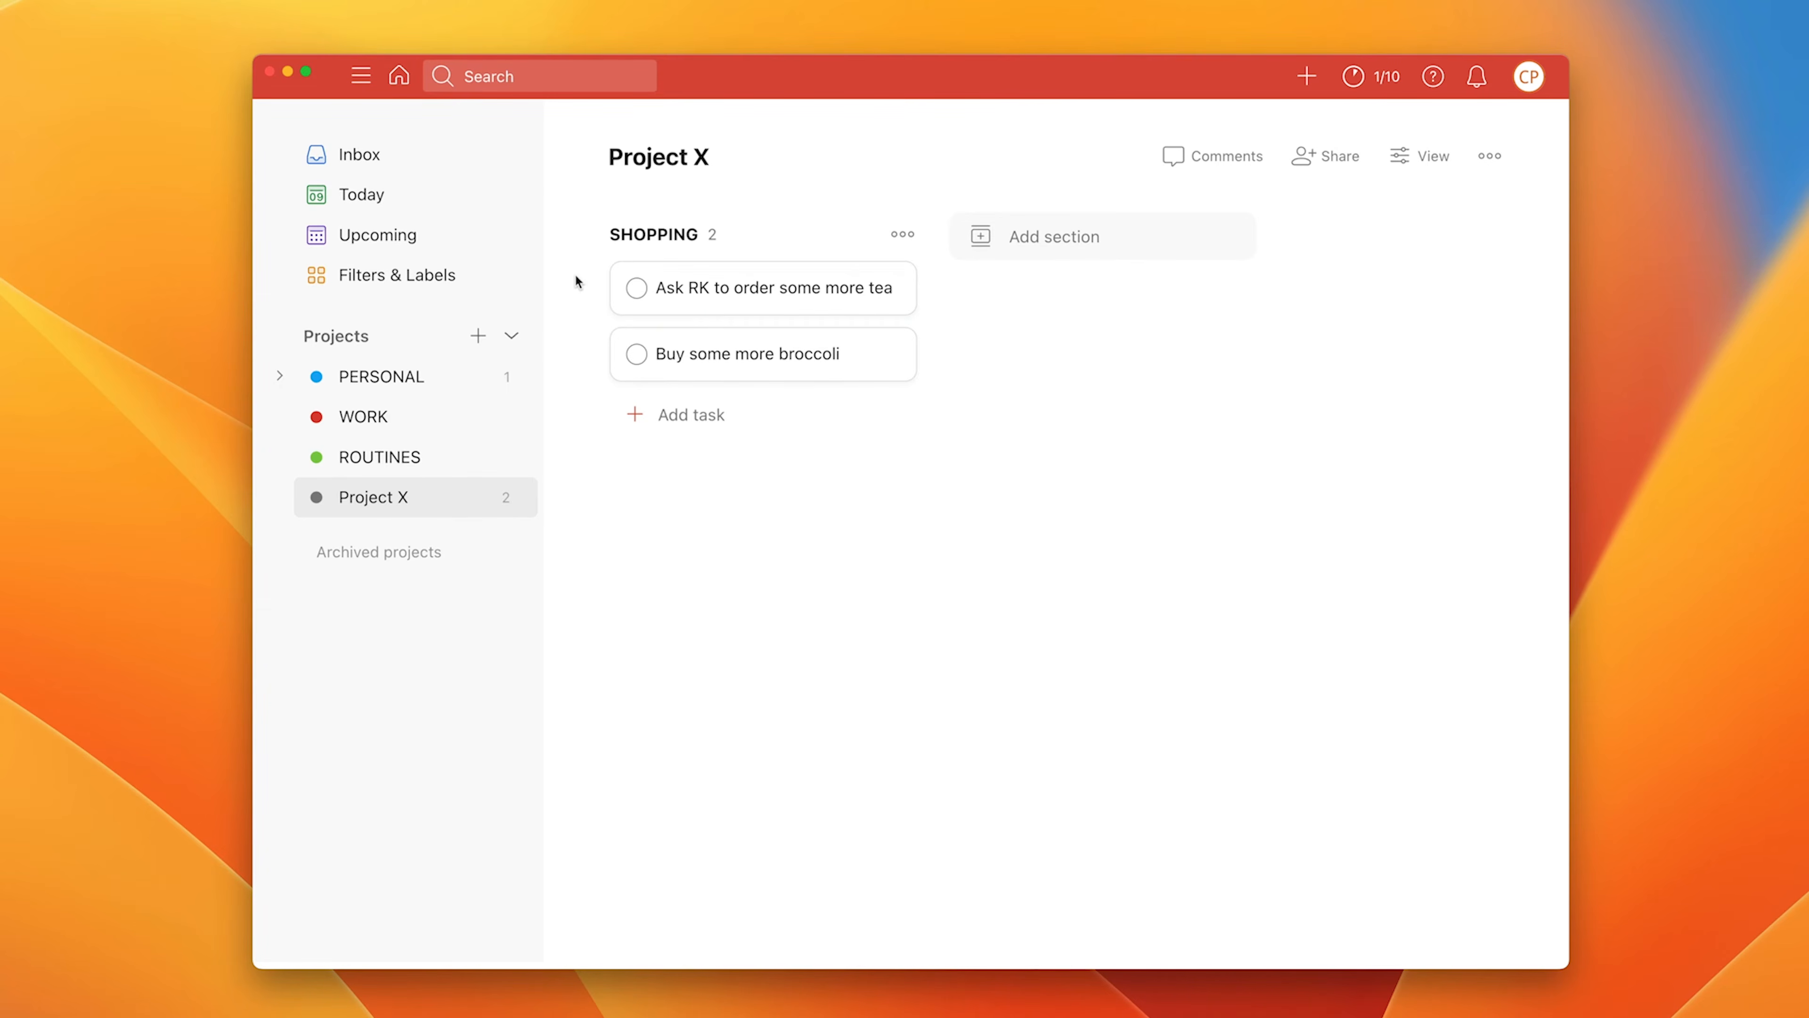
Step: Create a favorited project named 'Test', then go to Filters & Labels
left_click(356, 384)
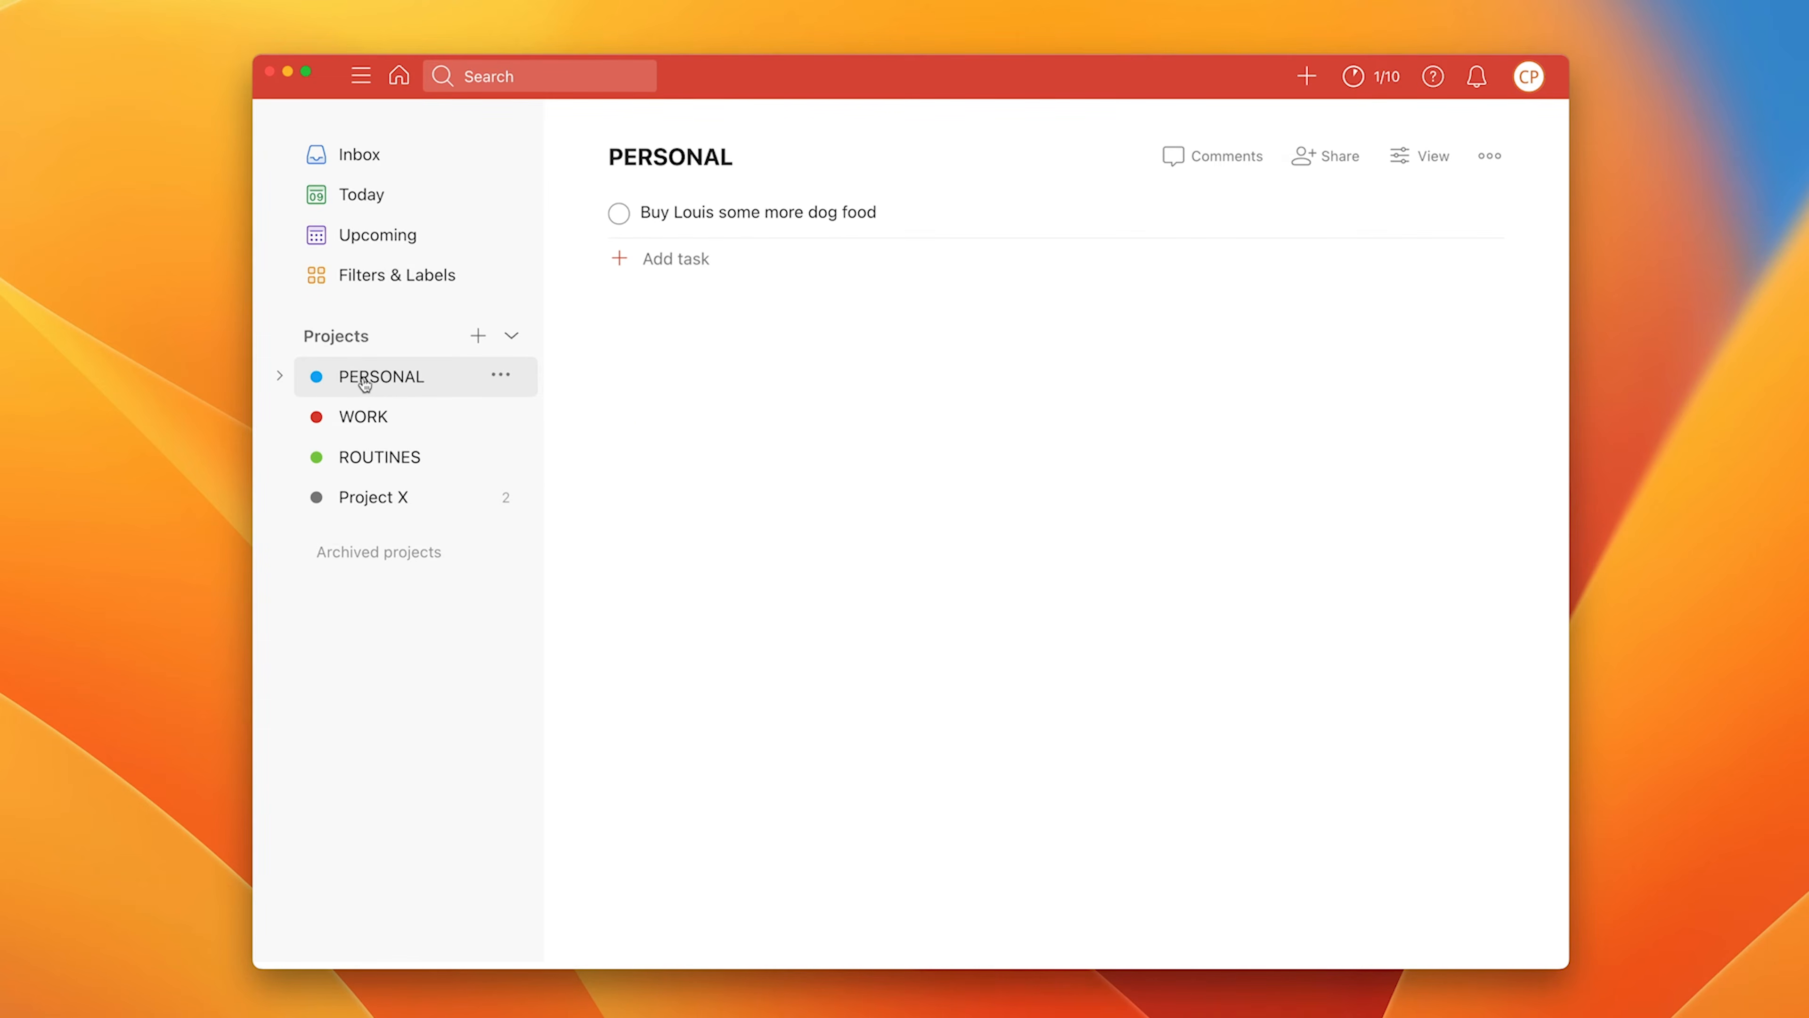
left_click(478, 337)
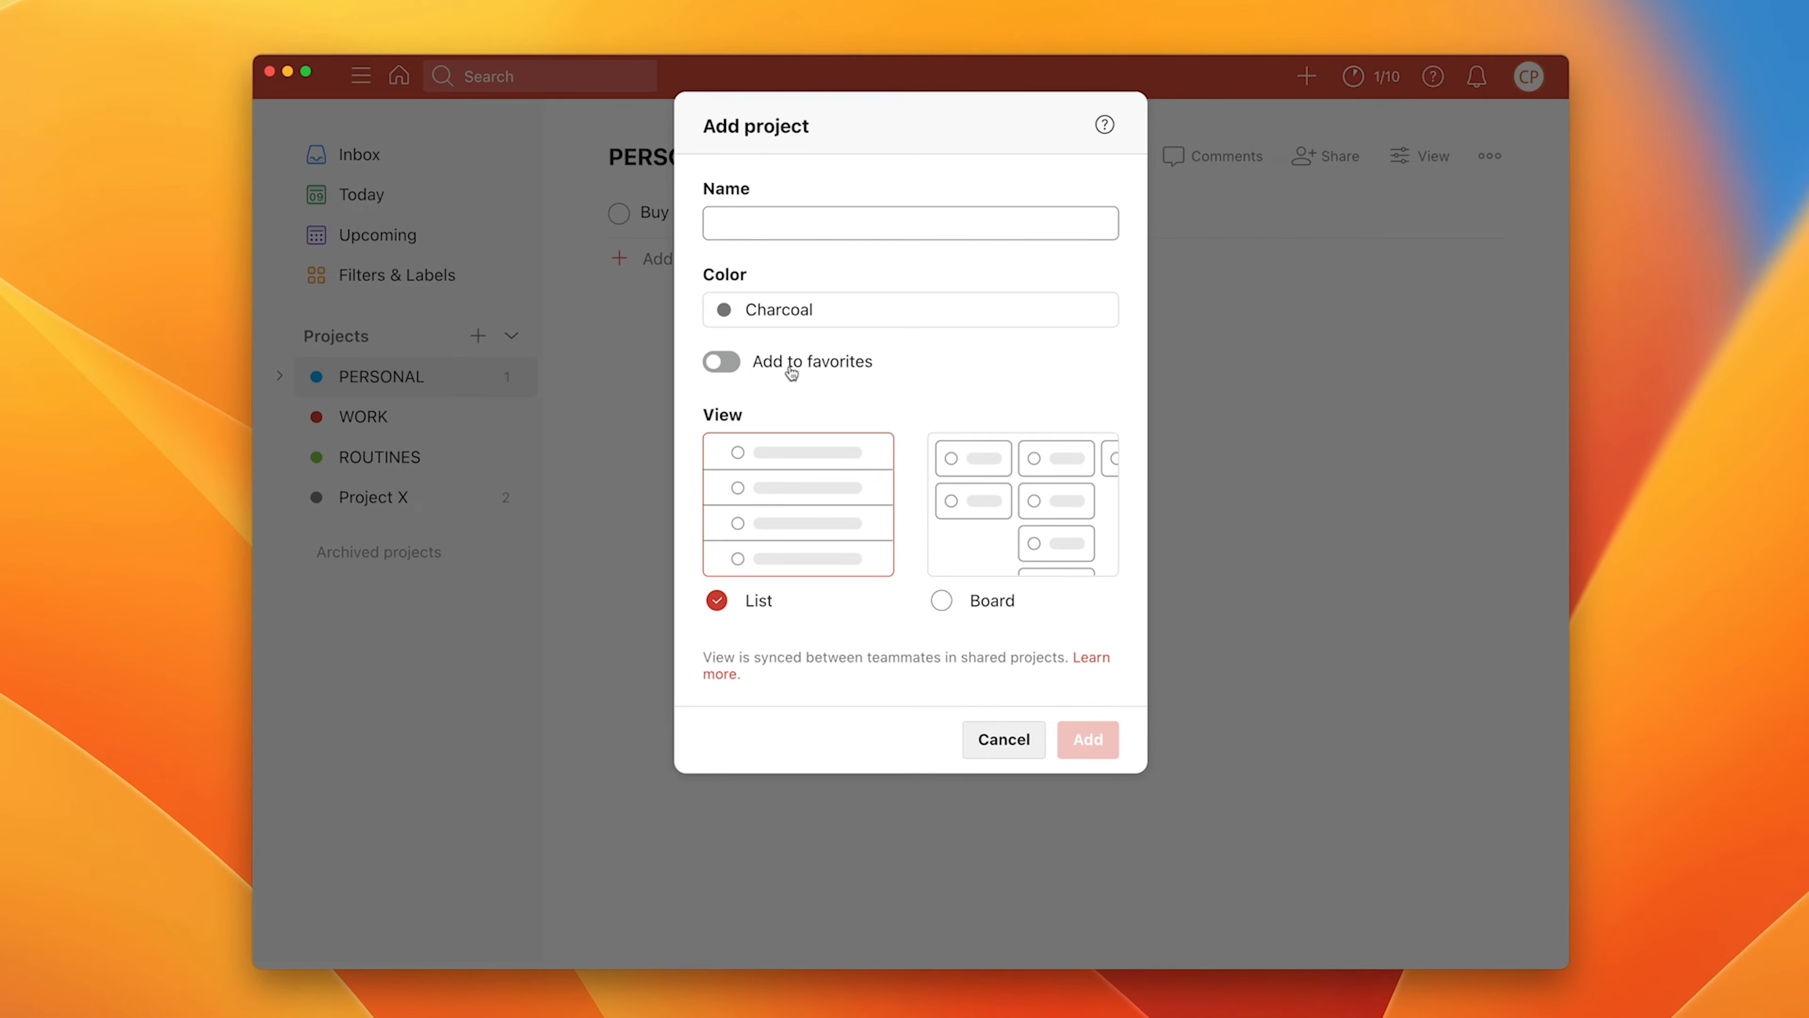
left_click(733, 363)
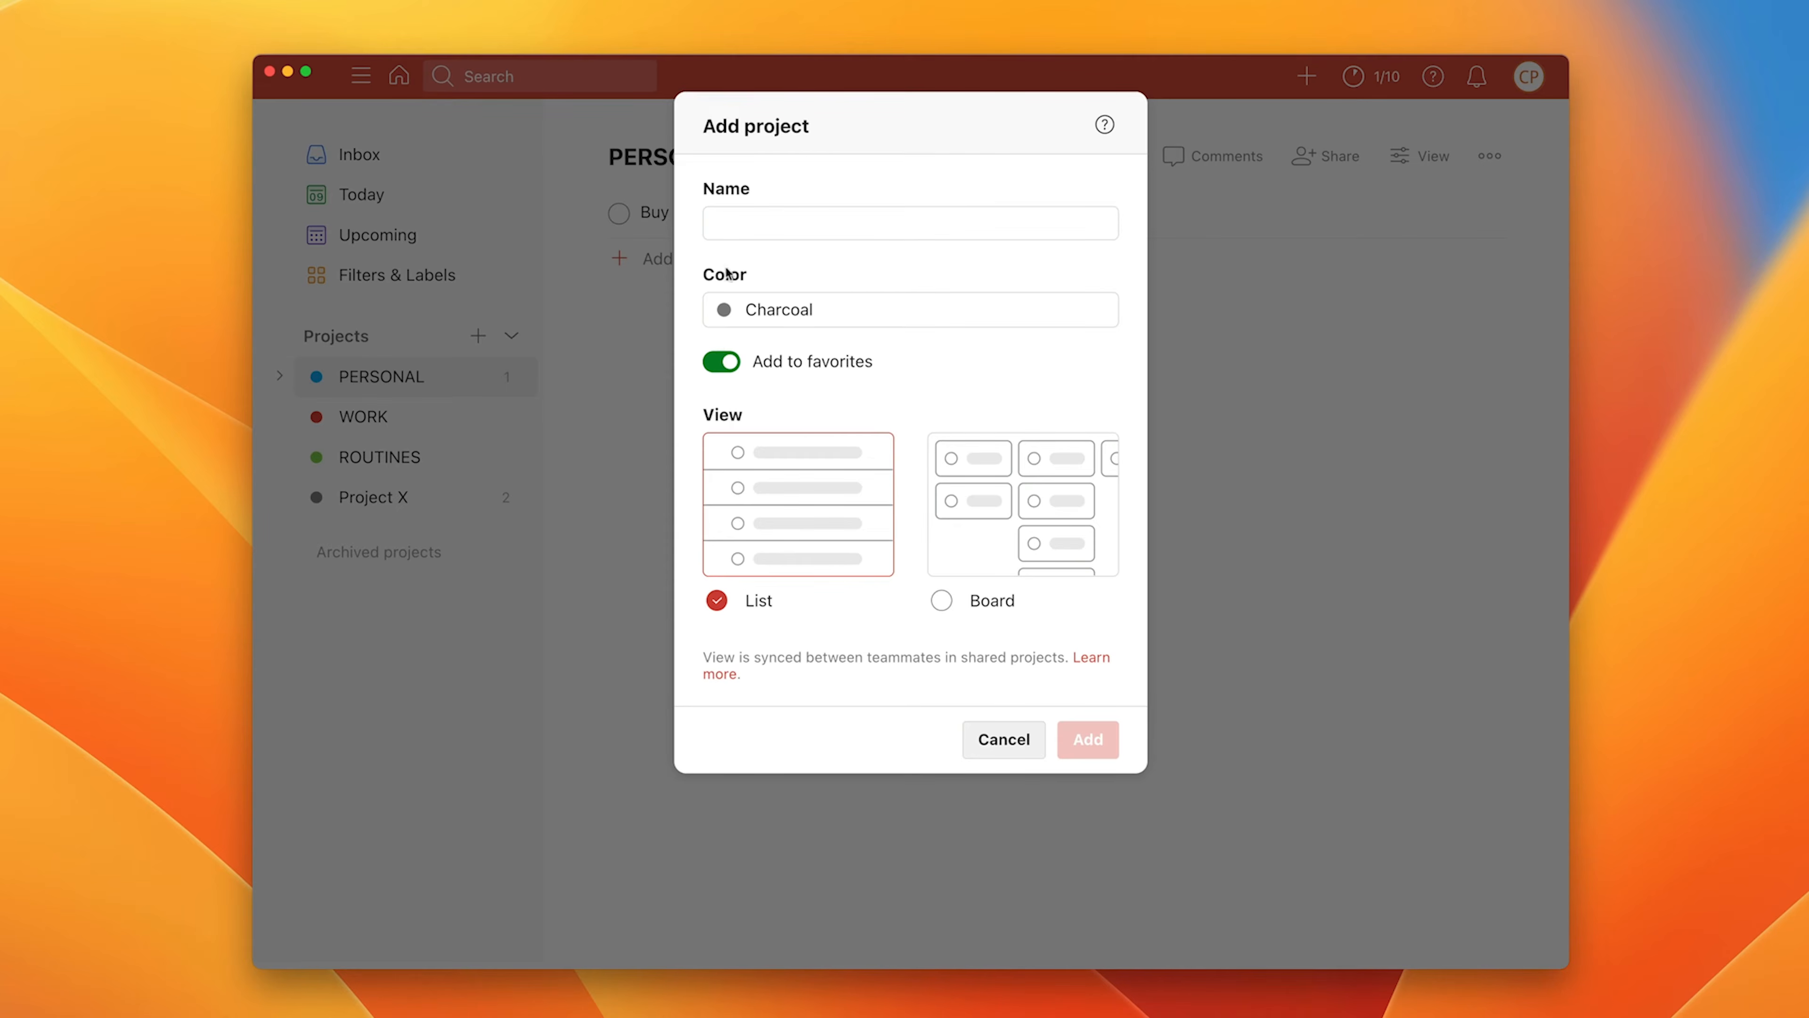
left_click(726, 229)
type("Test")
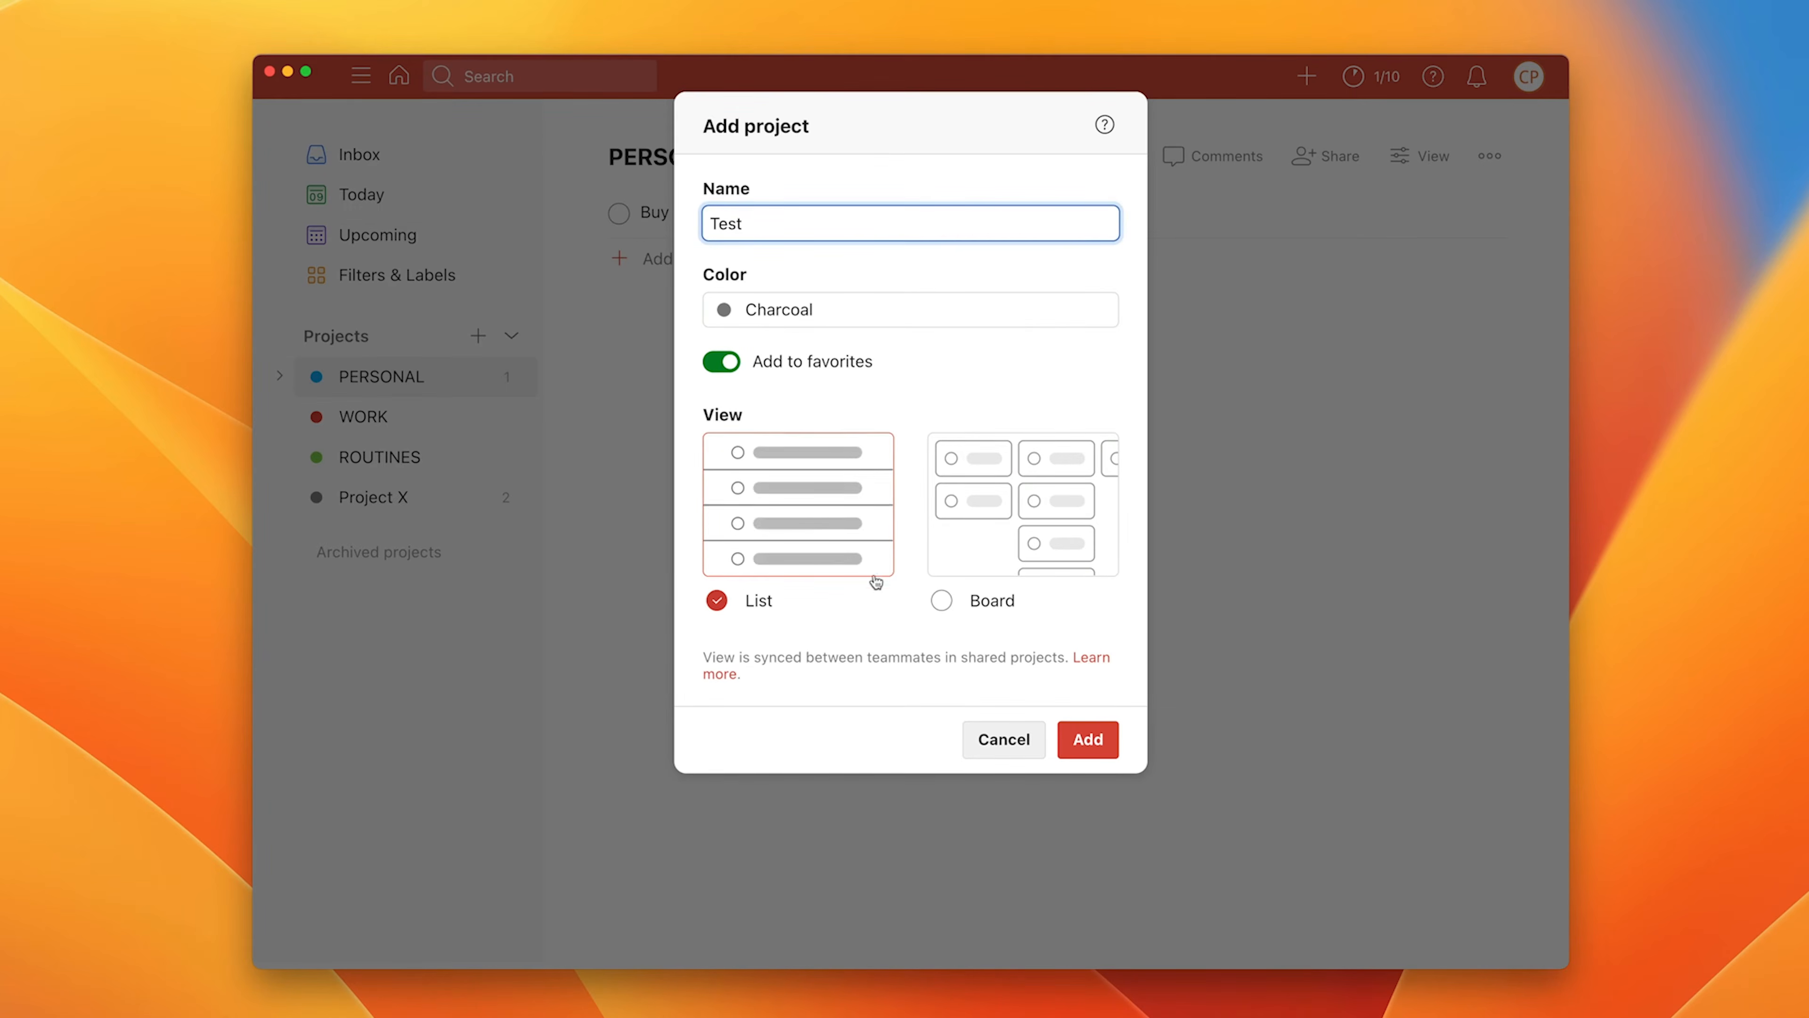
left_click(1088, 739)
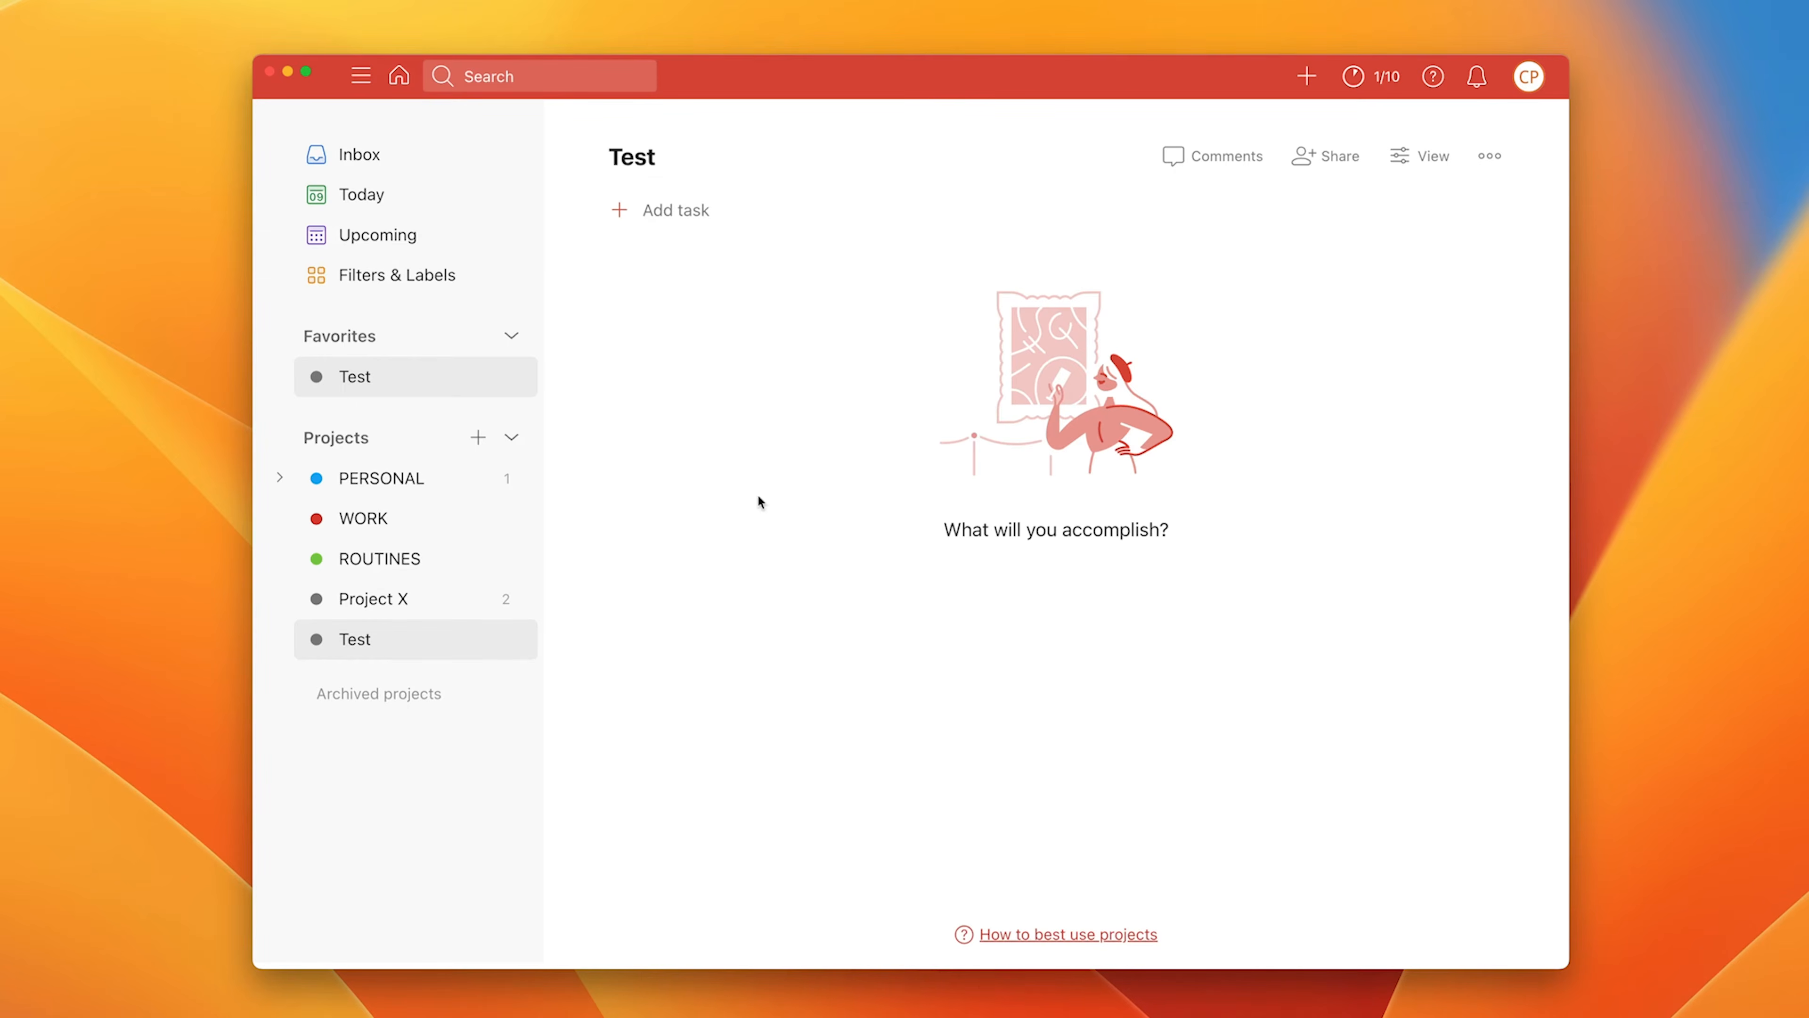
left_click(472, 279)
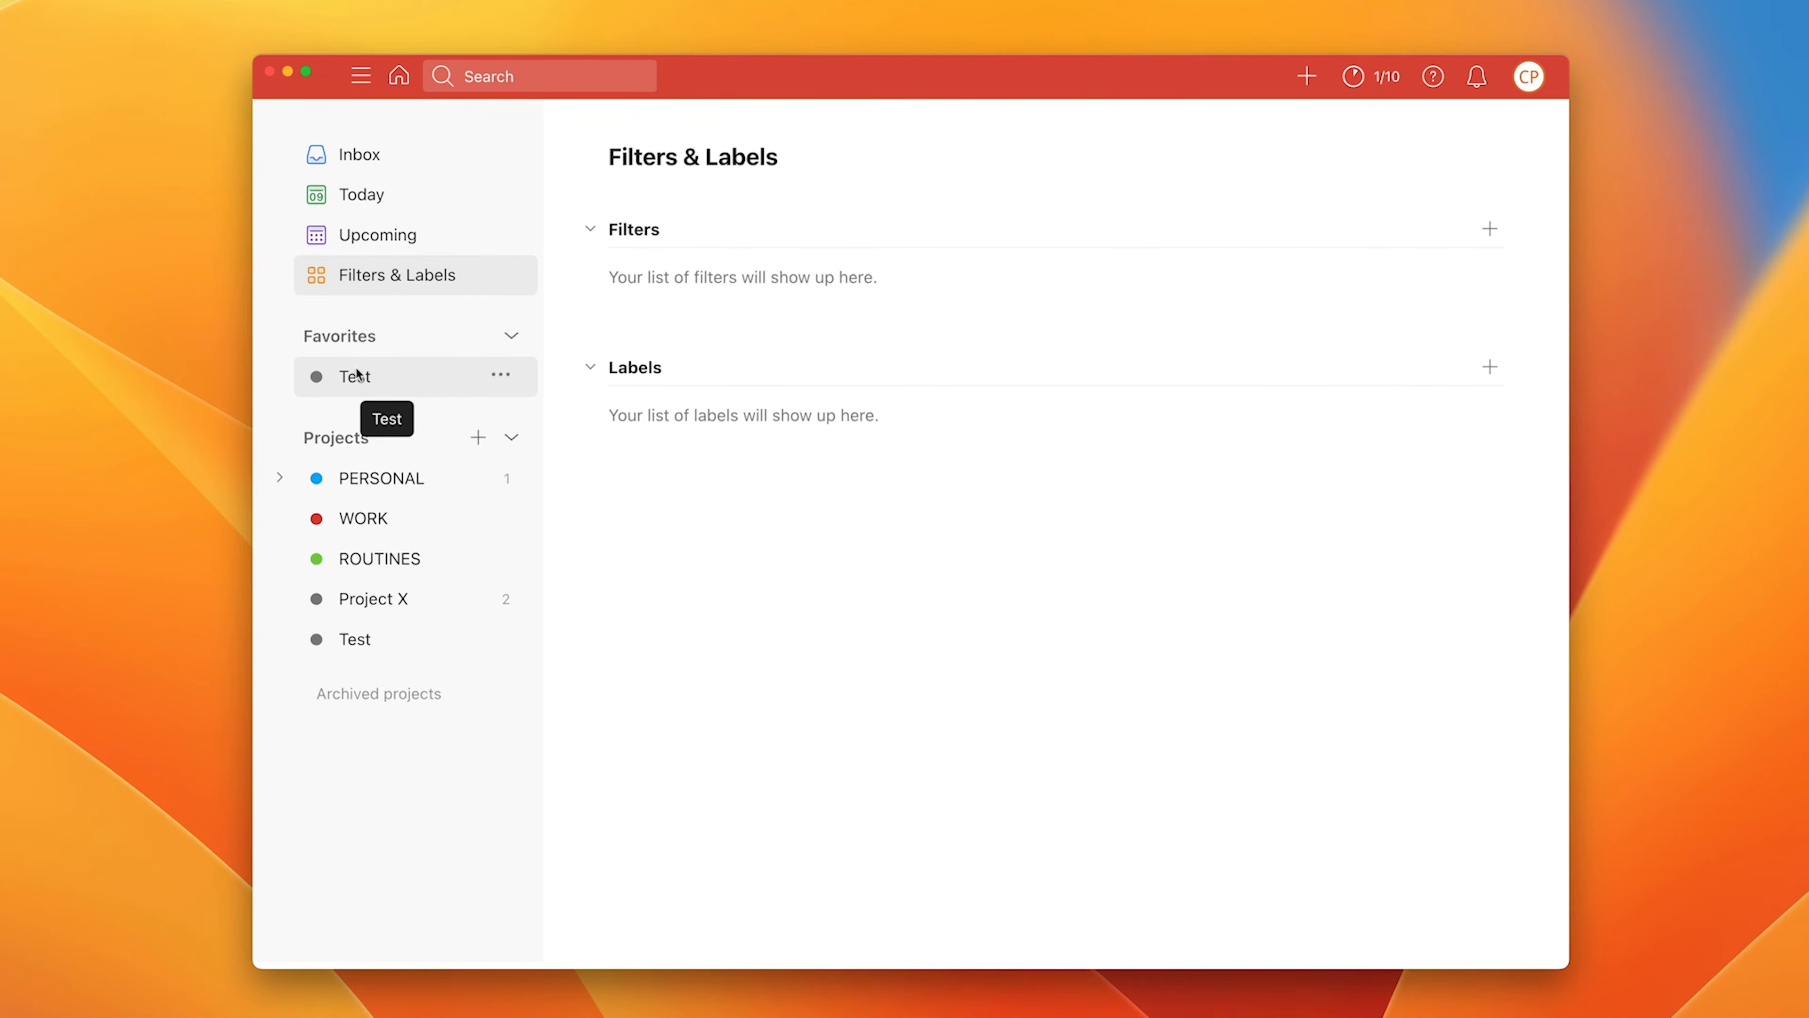
Step: Remove Test from favorites and add PERSONAL to favorites instead
left_click(499, 375)
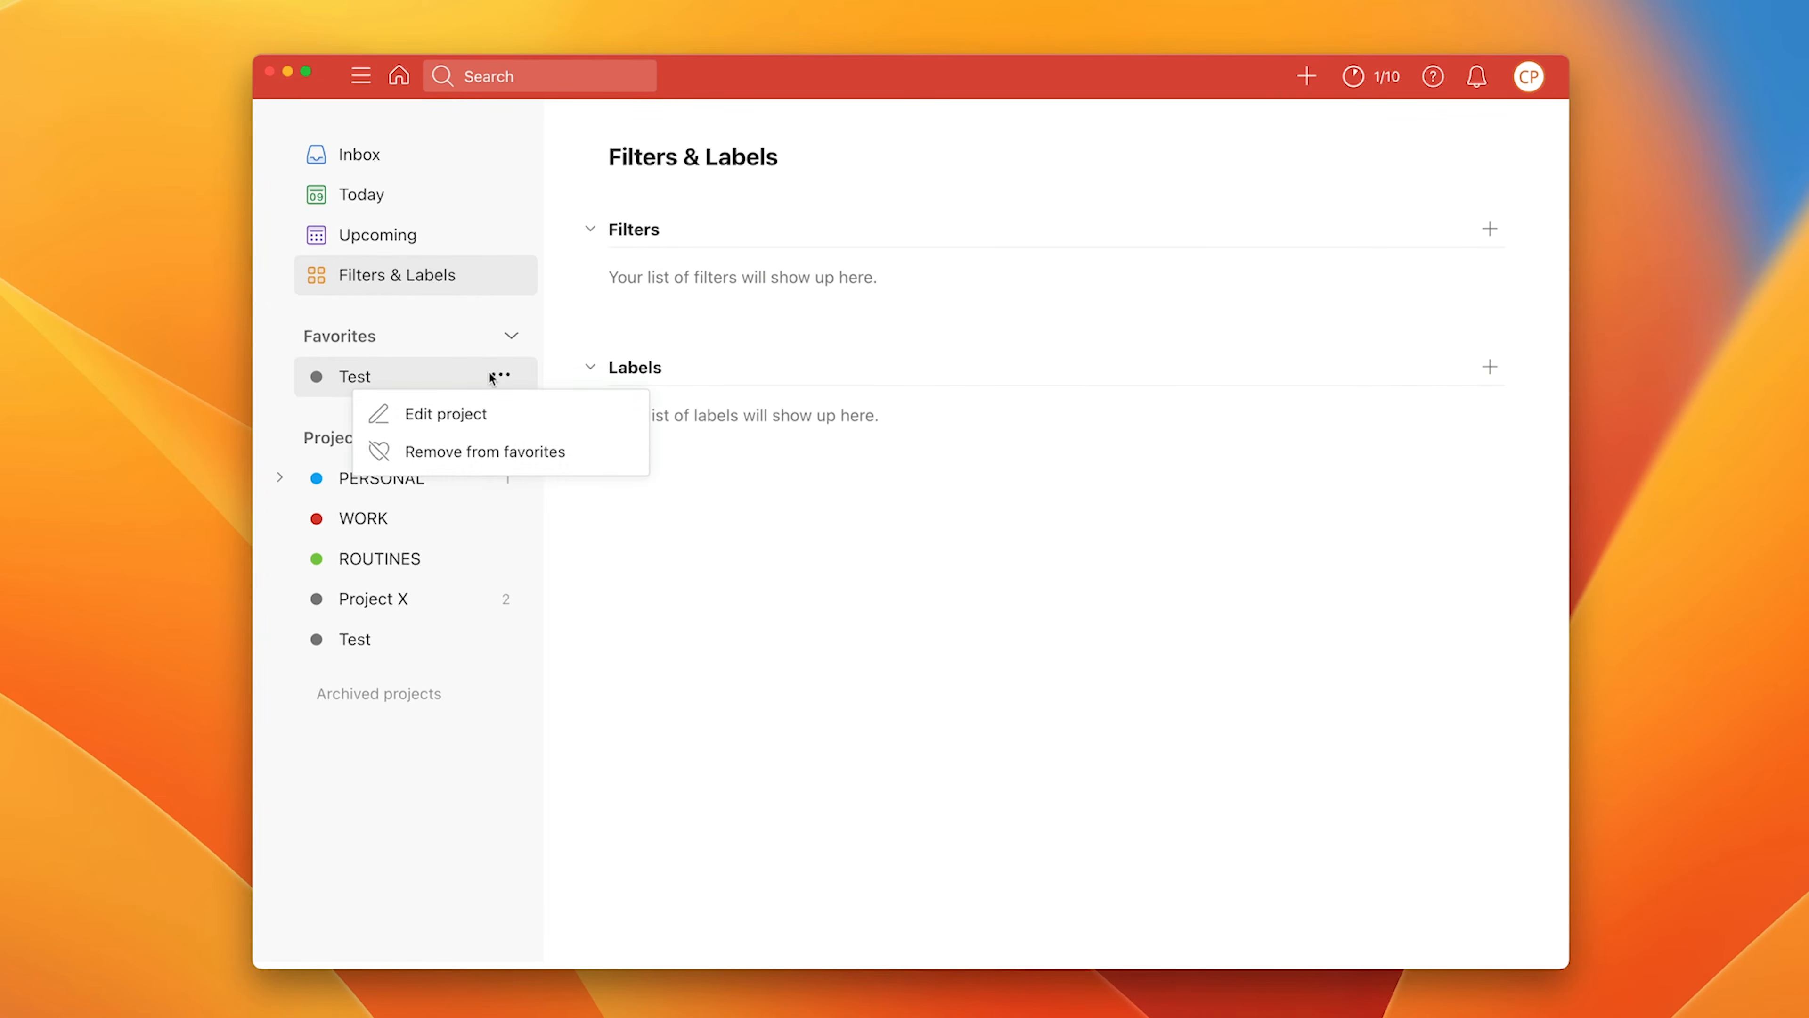
left_click(490, 451)
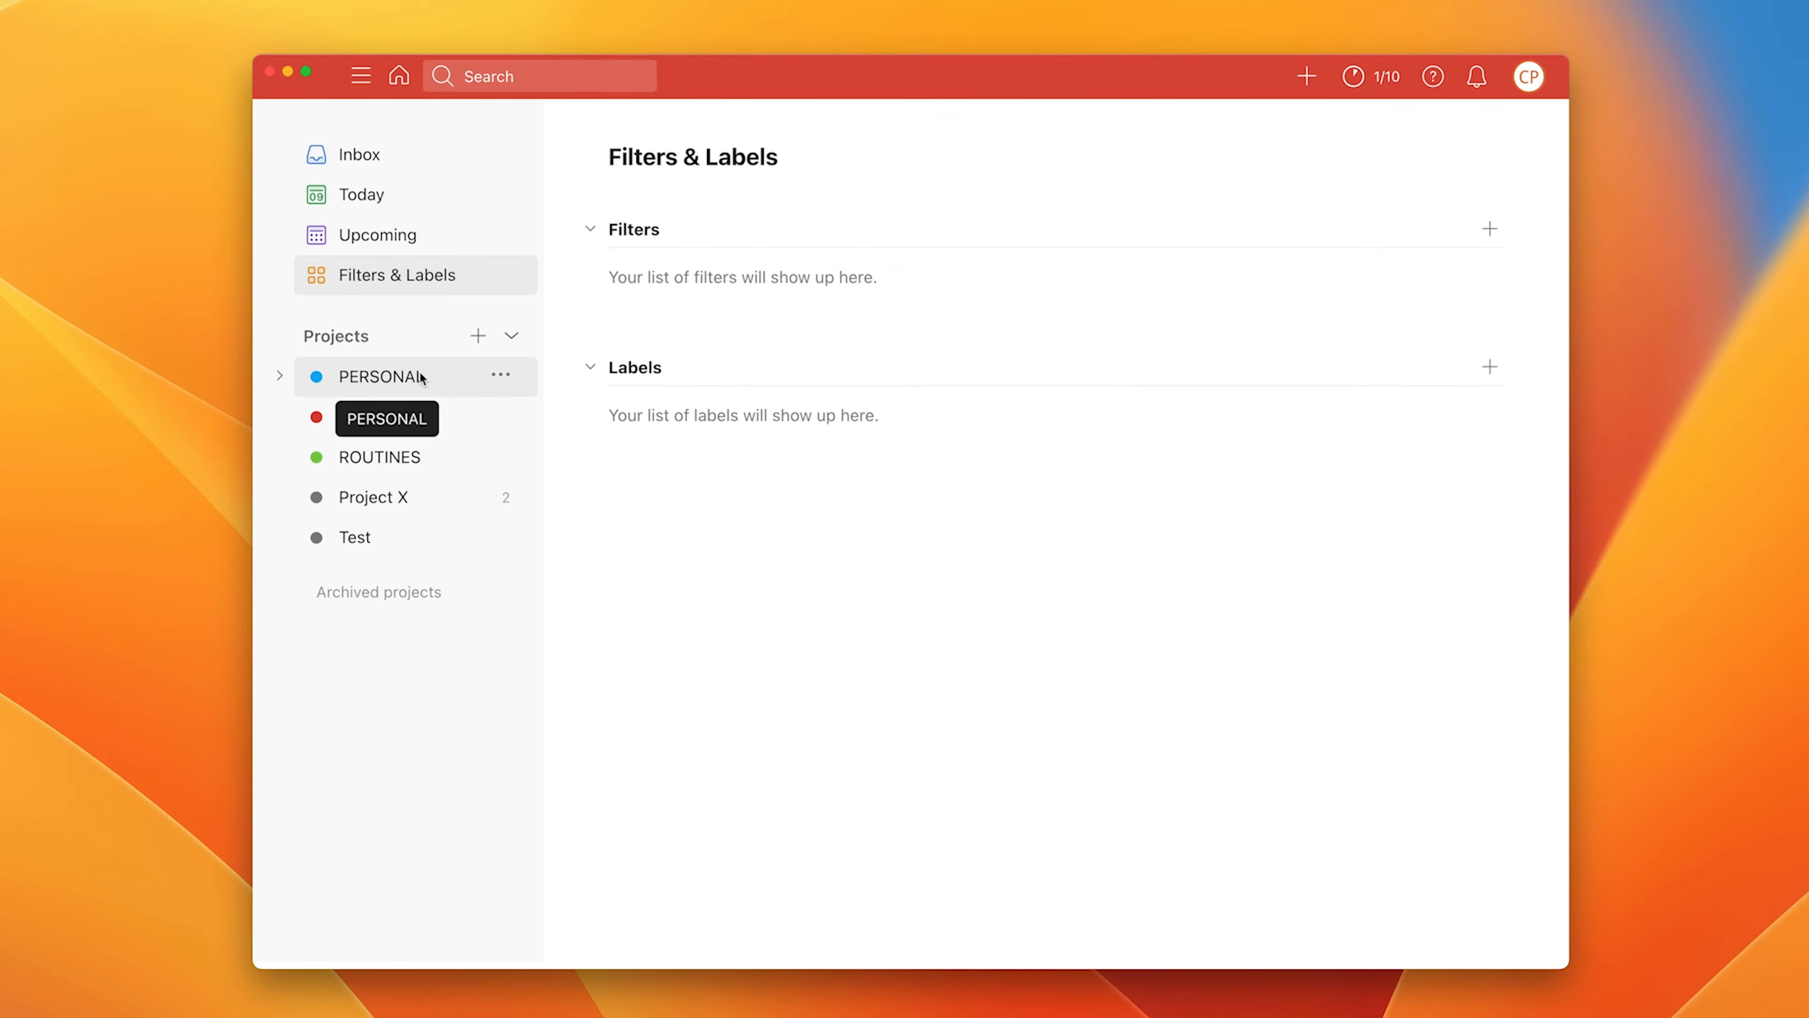
left_click(499, 377)
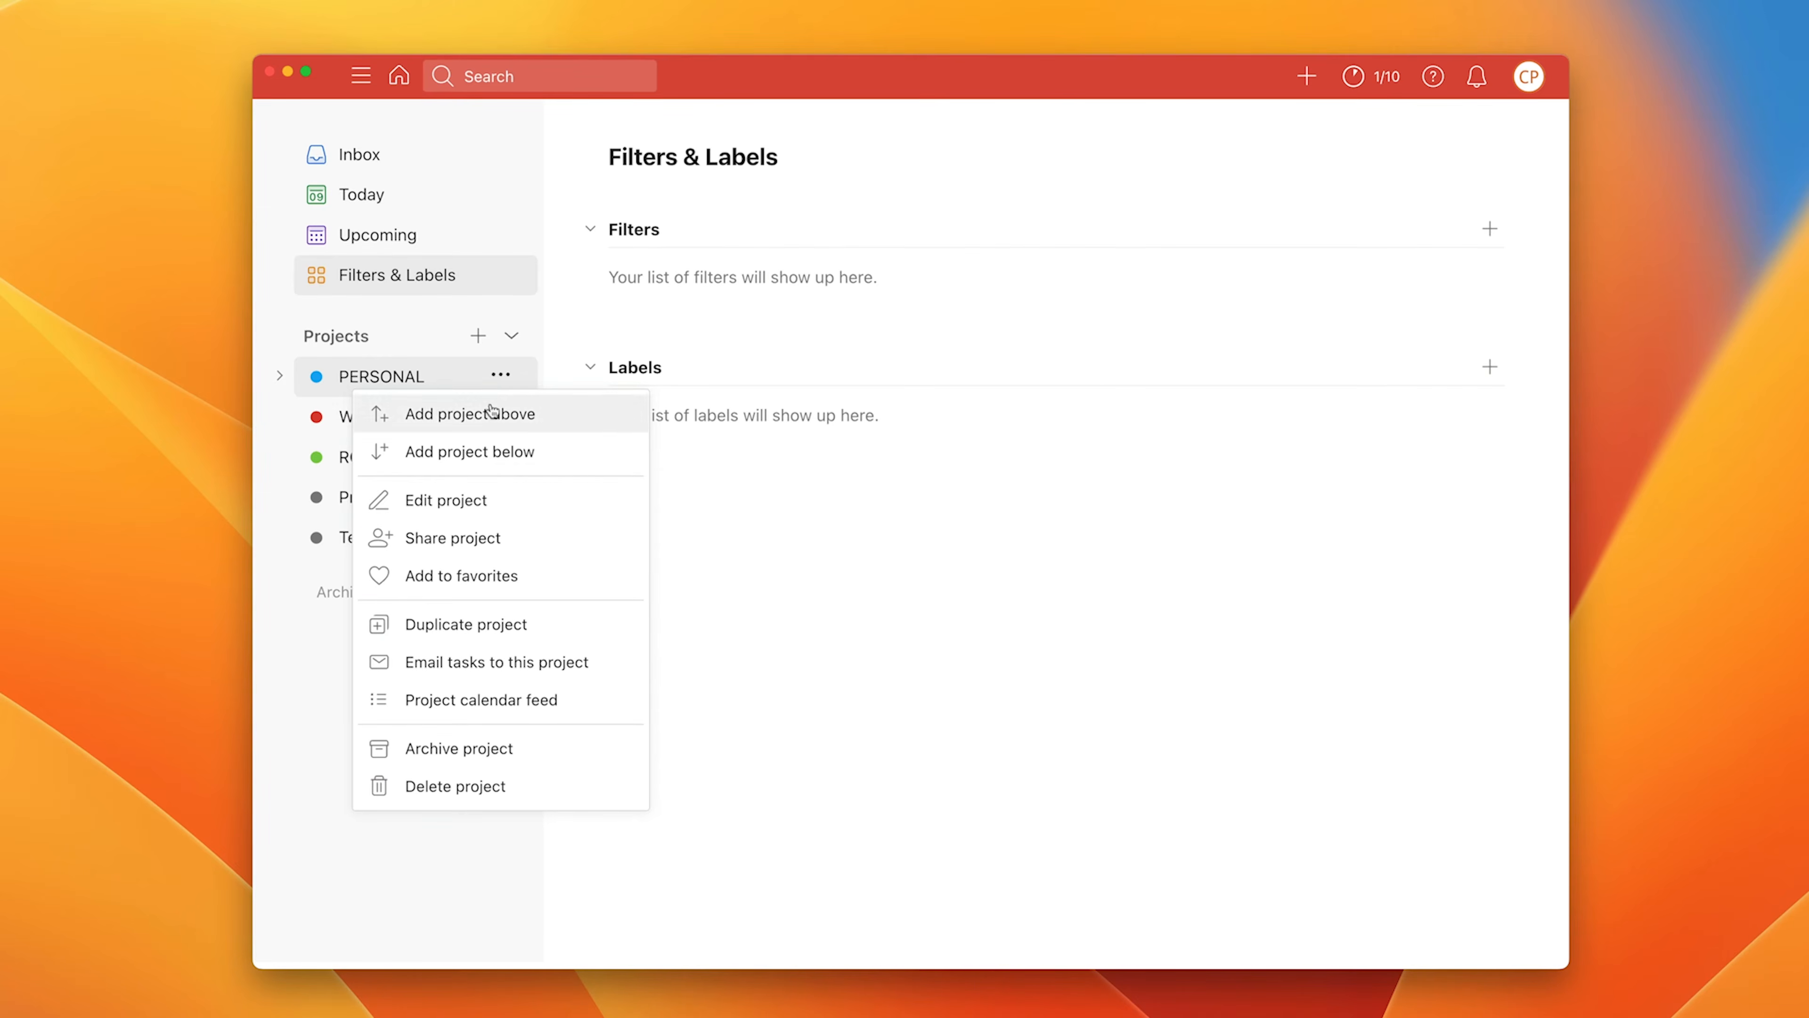
left_click(472, 576)
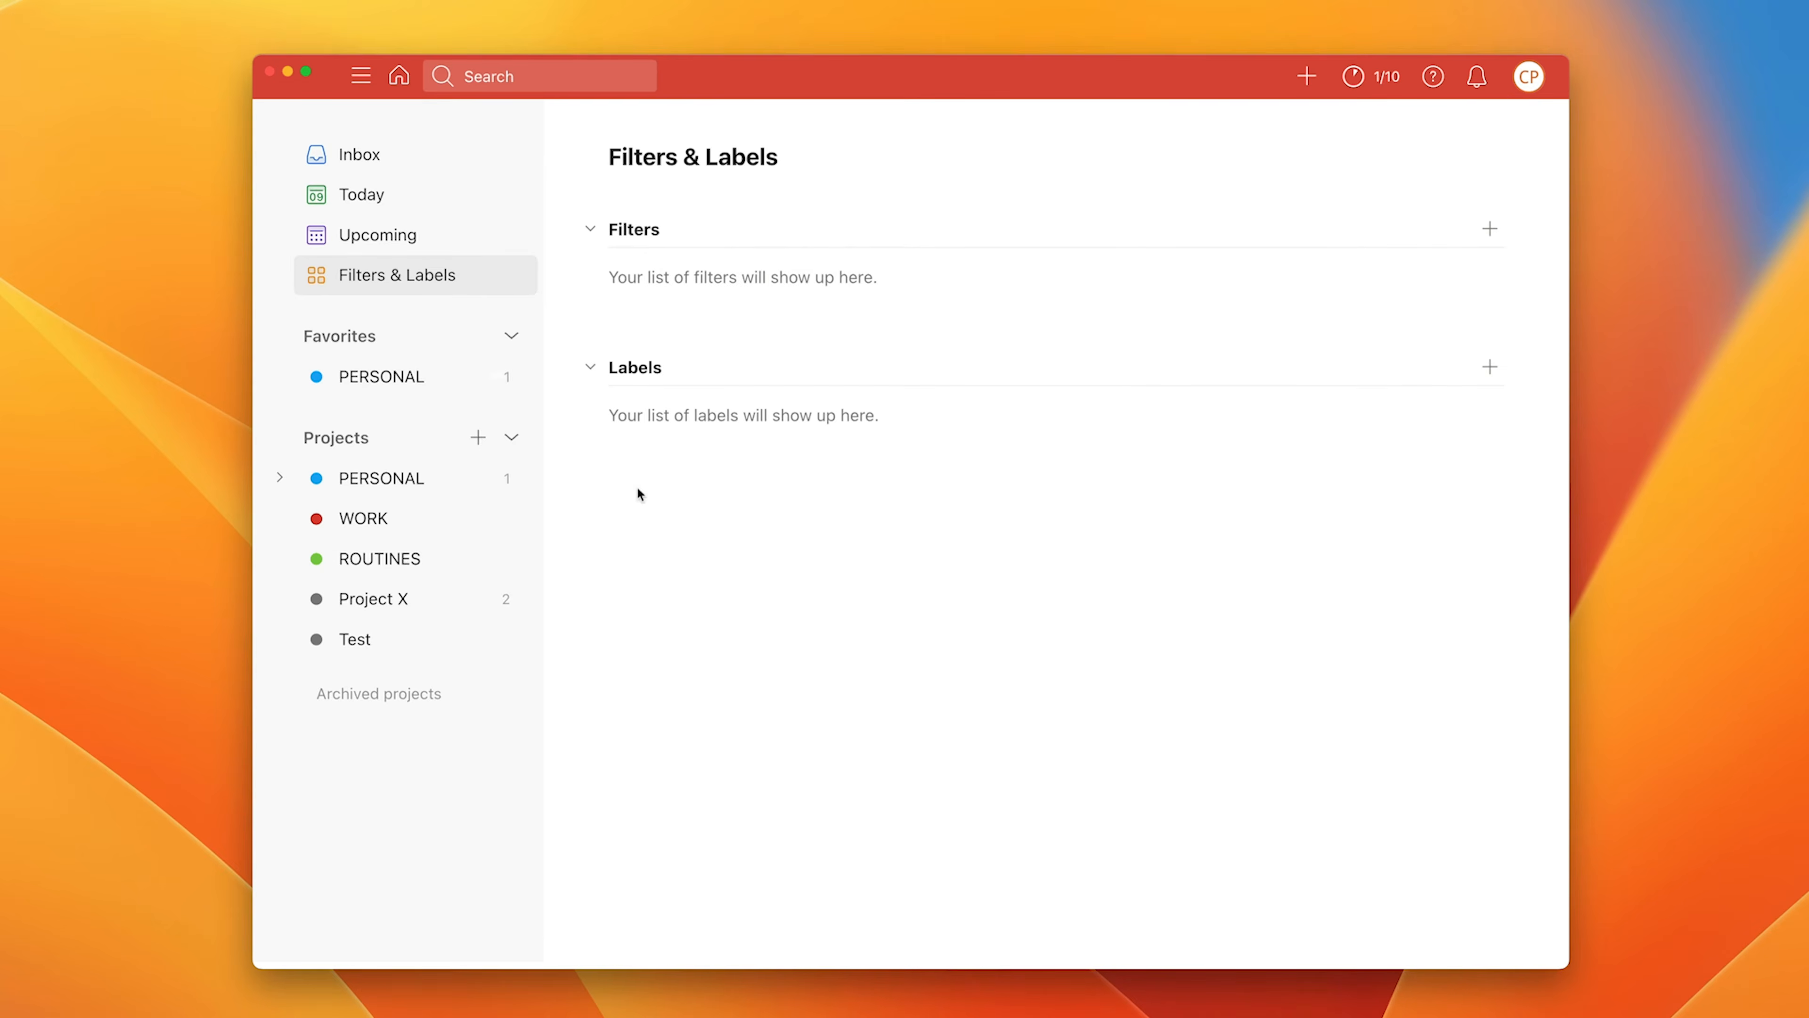
left_click(505, 478)
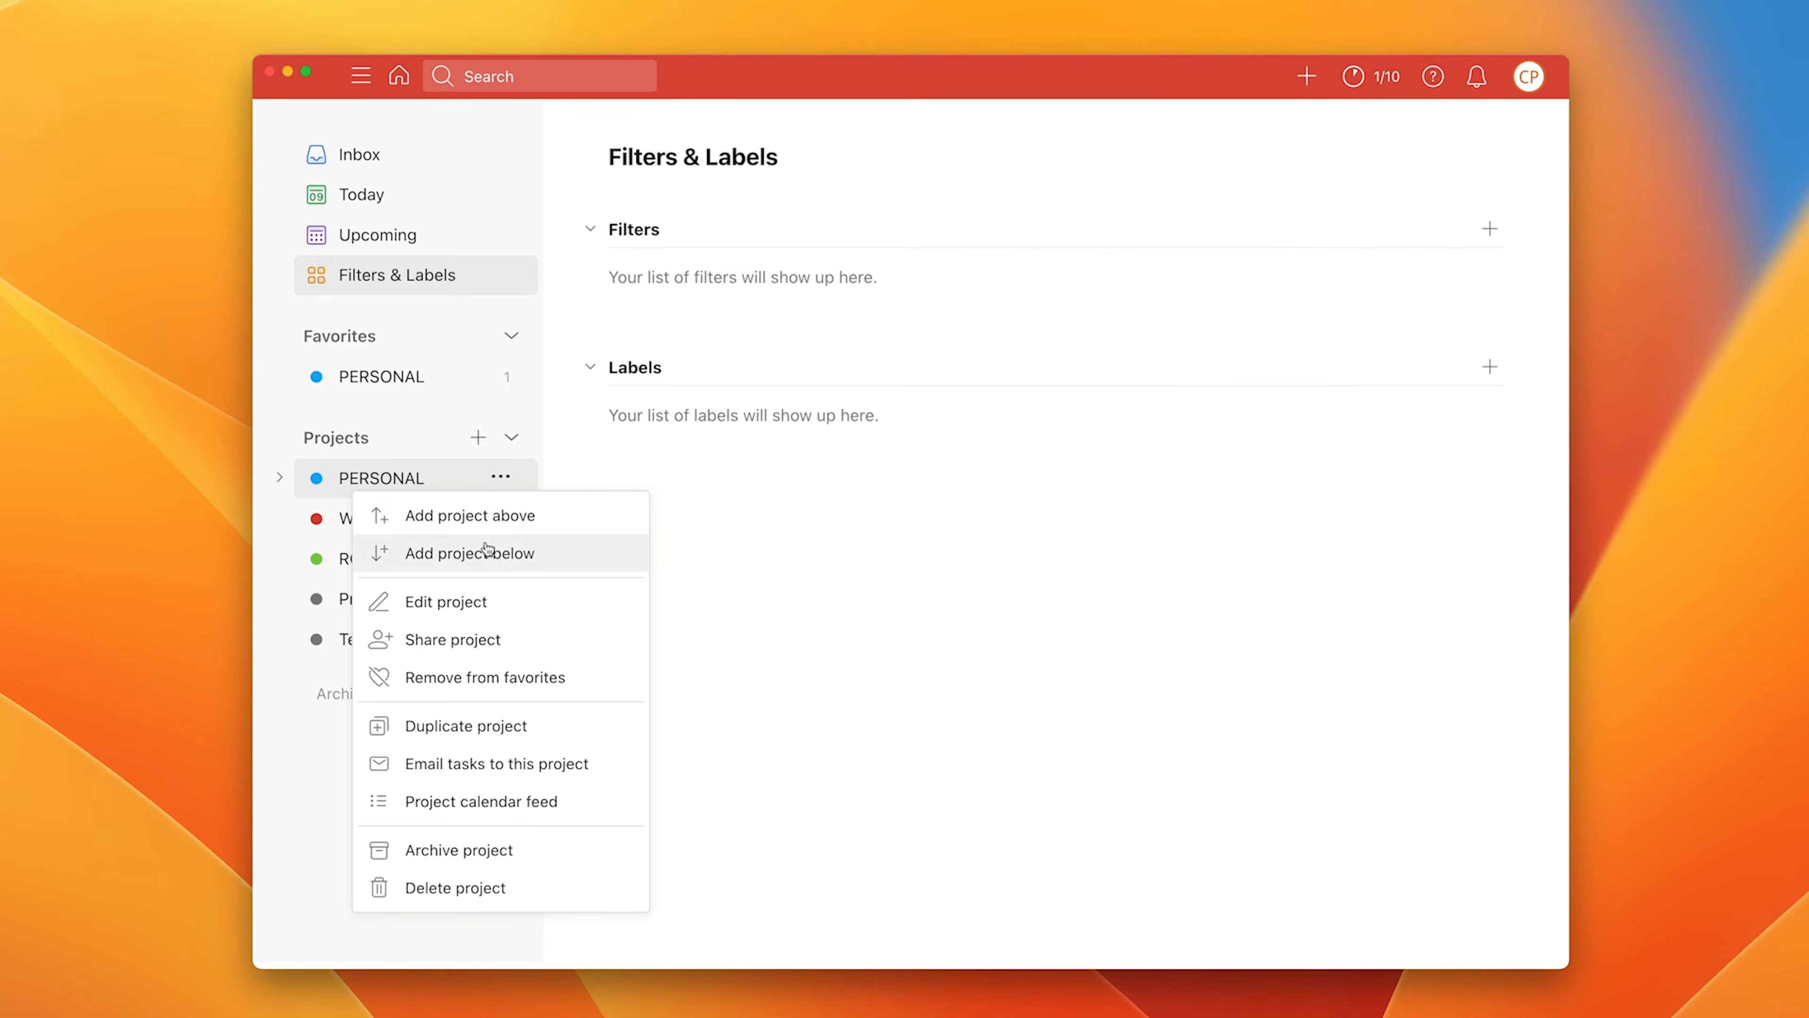
left_click(448, 608)
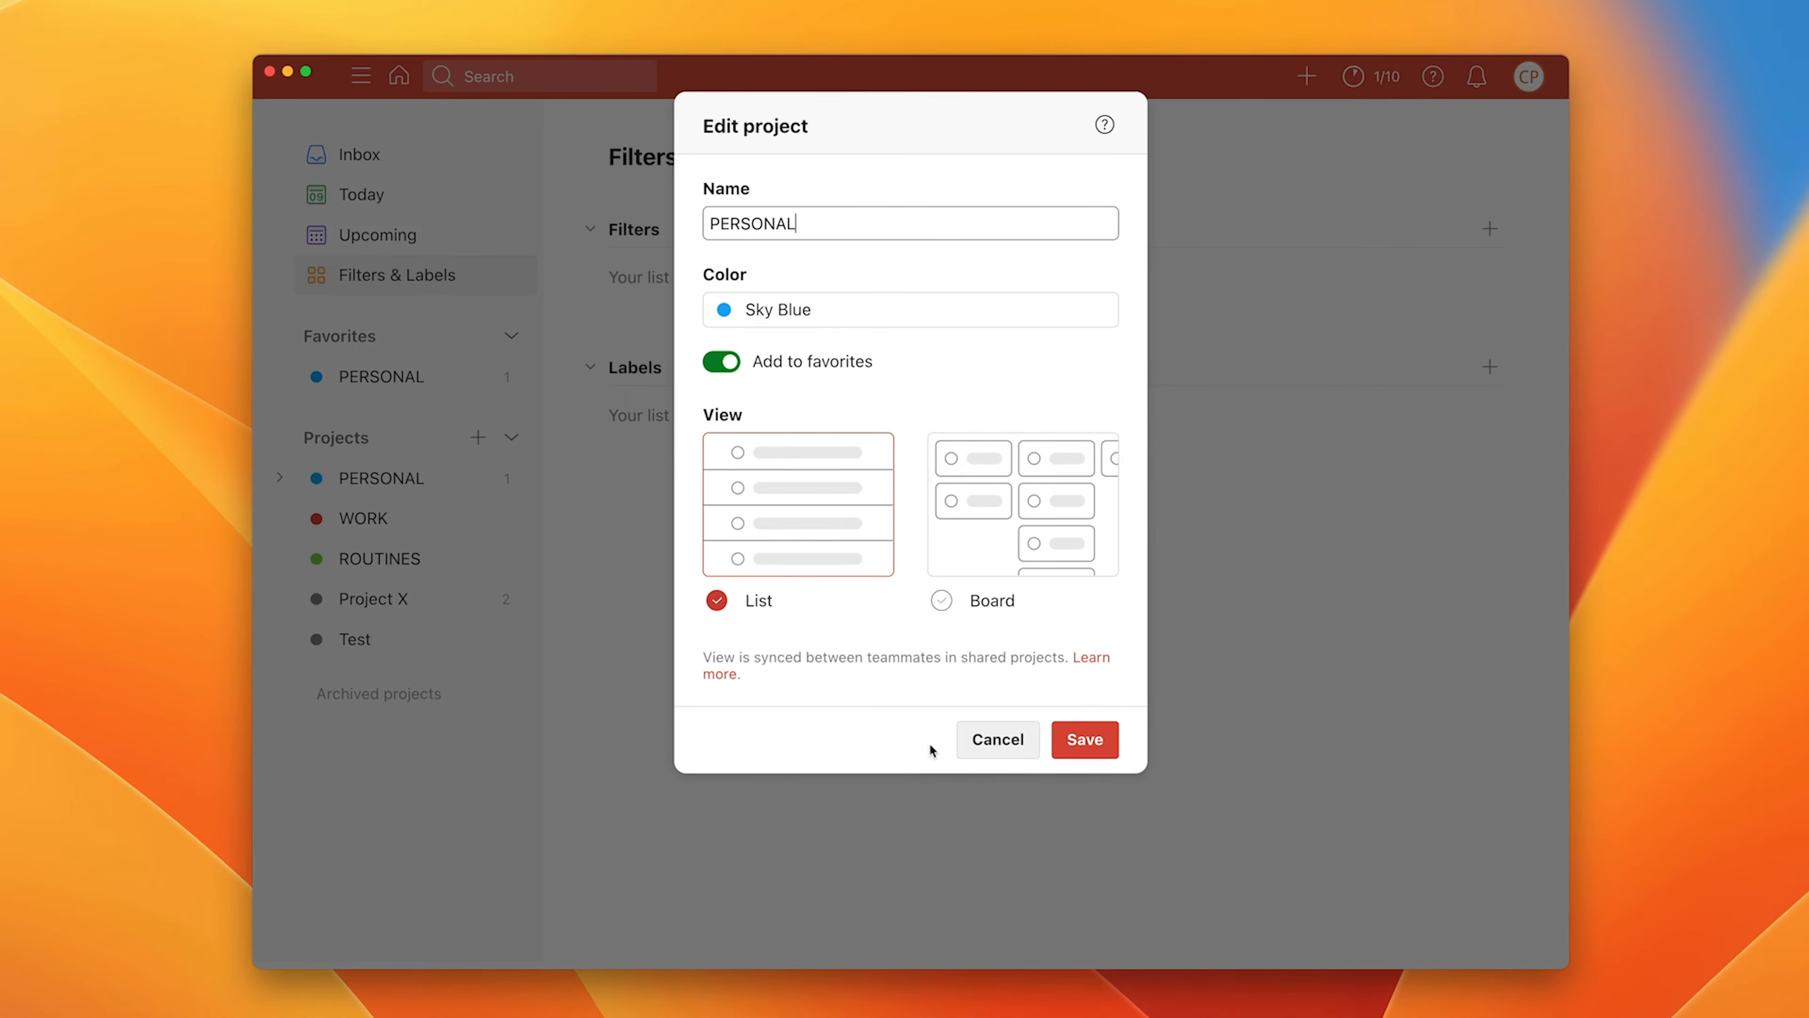
left_click(983, 741)
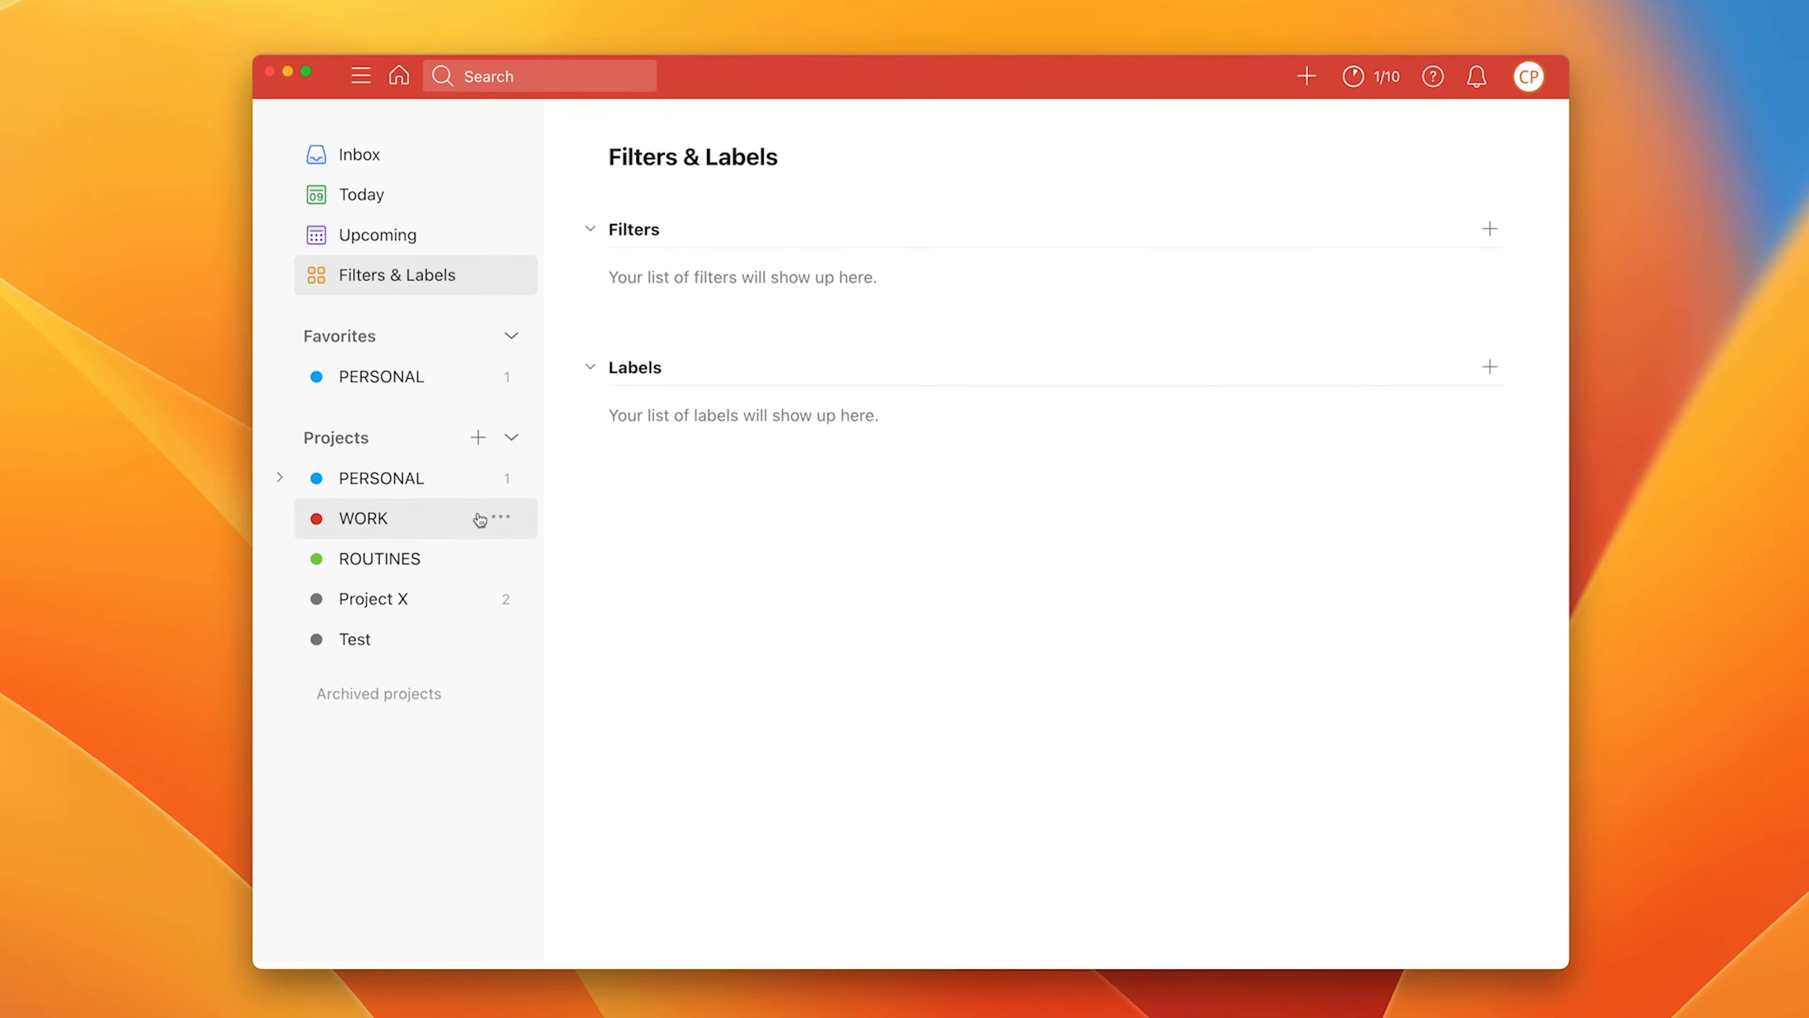
left_click(503, 479)
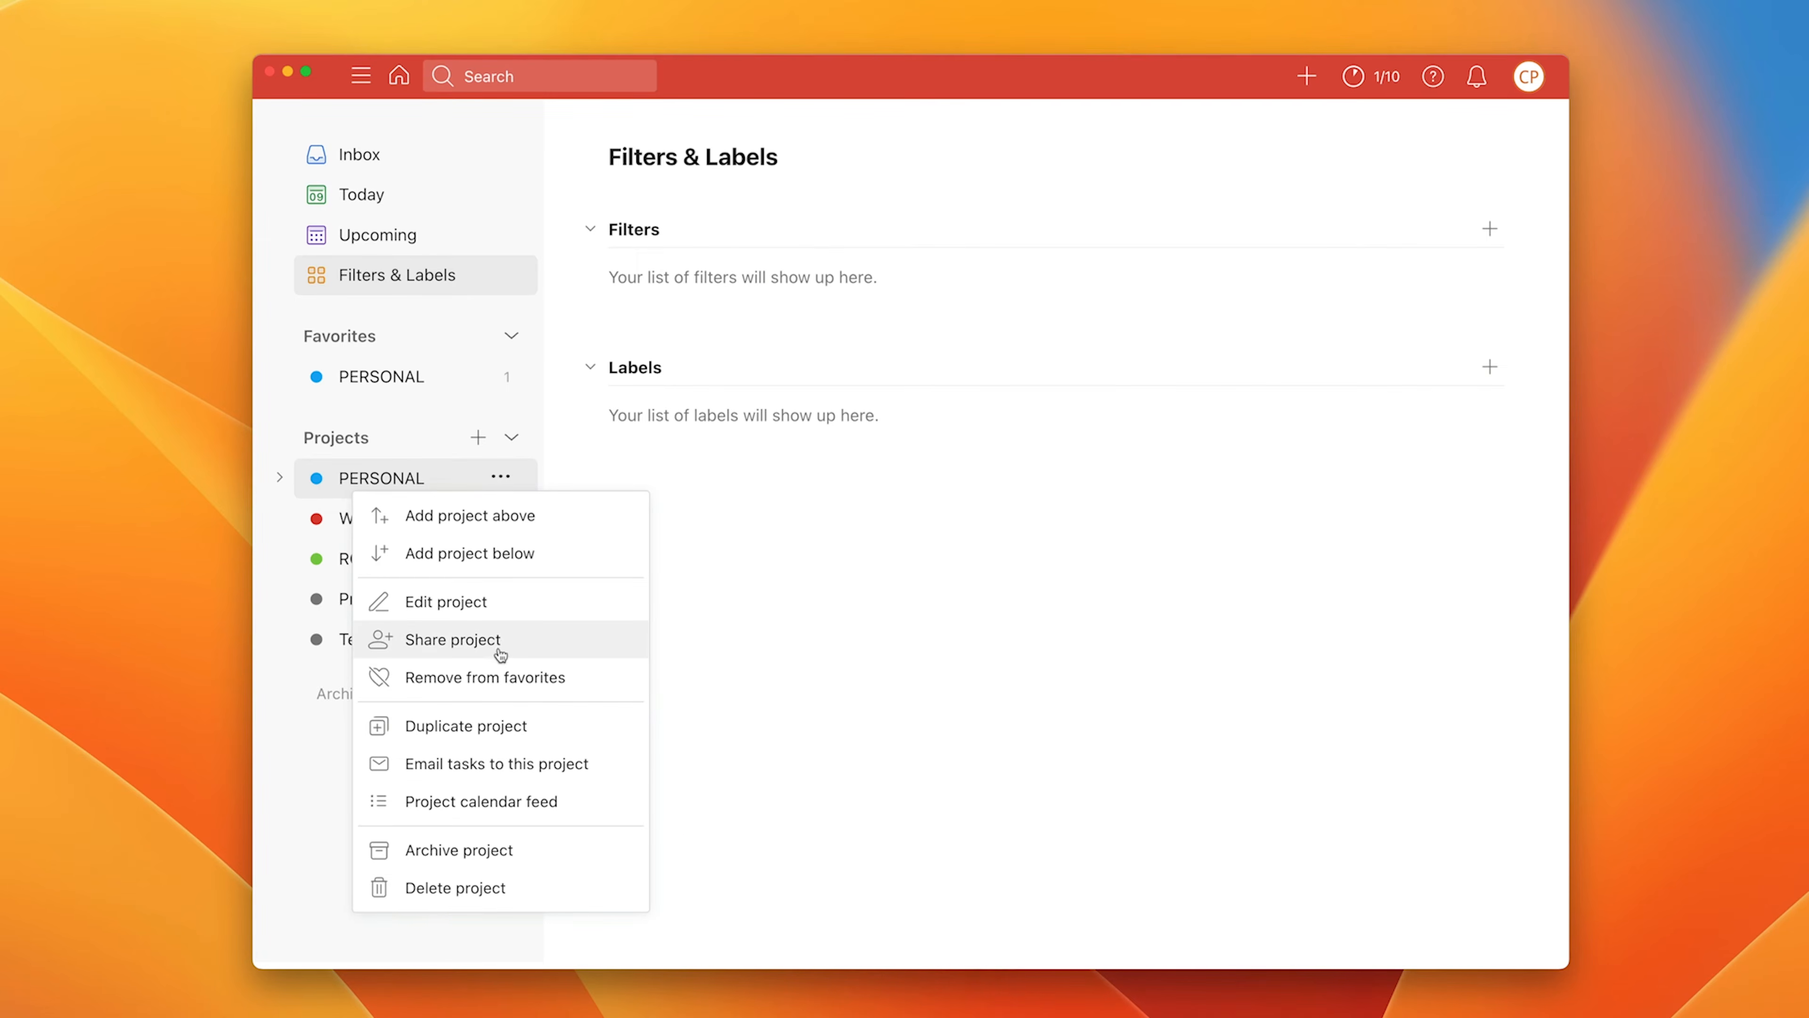
Step: View and close PERSONAL's email-tasks info and calendar feed, then reopen its options menu
left_click(501, 774)
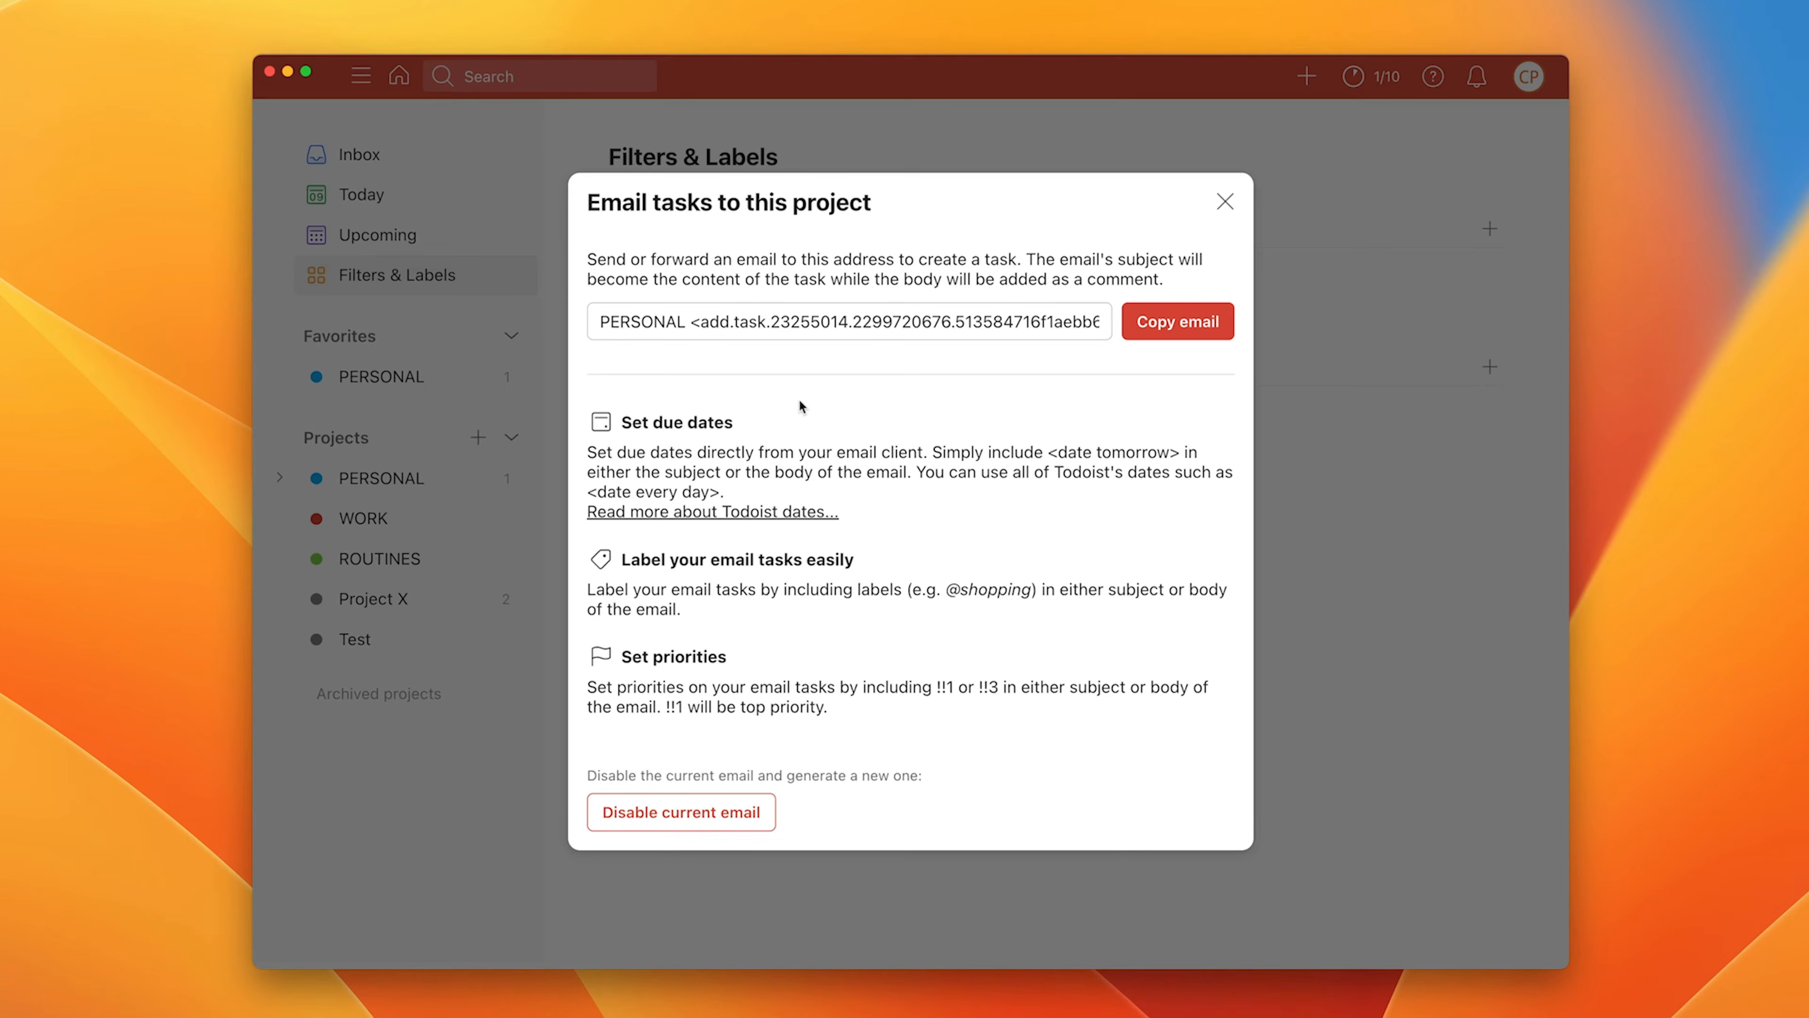
left_click(1225, 203)
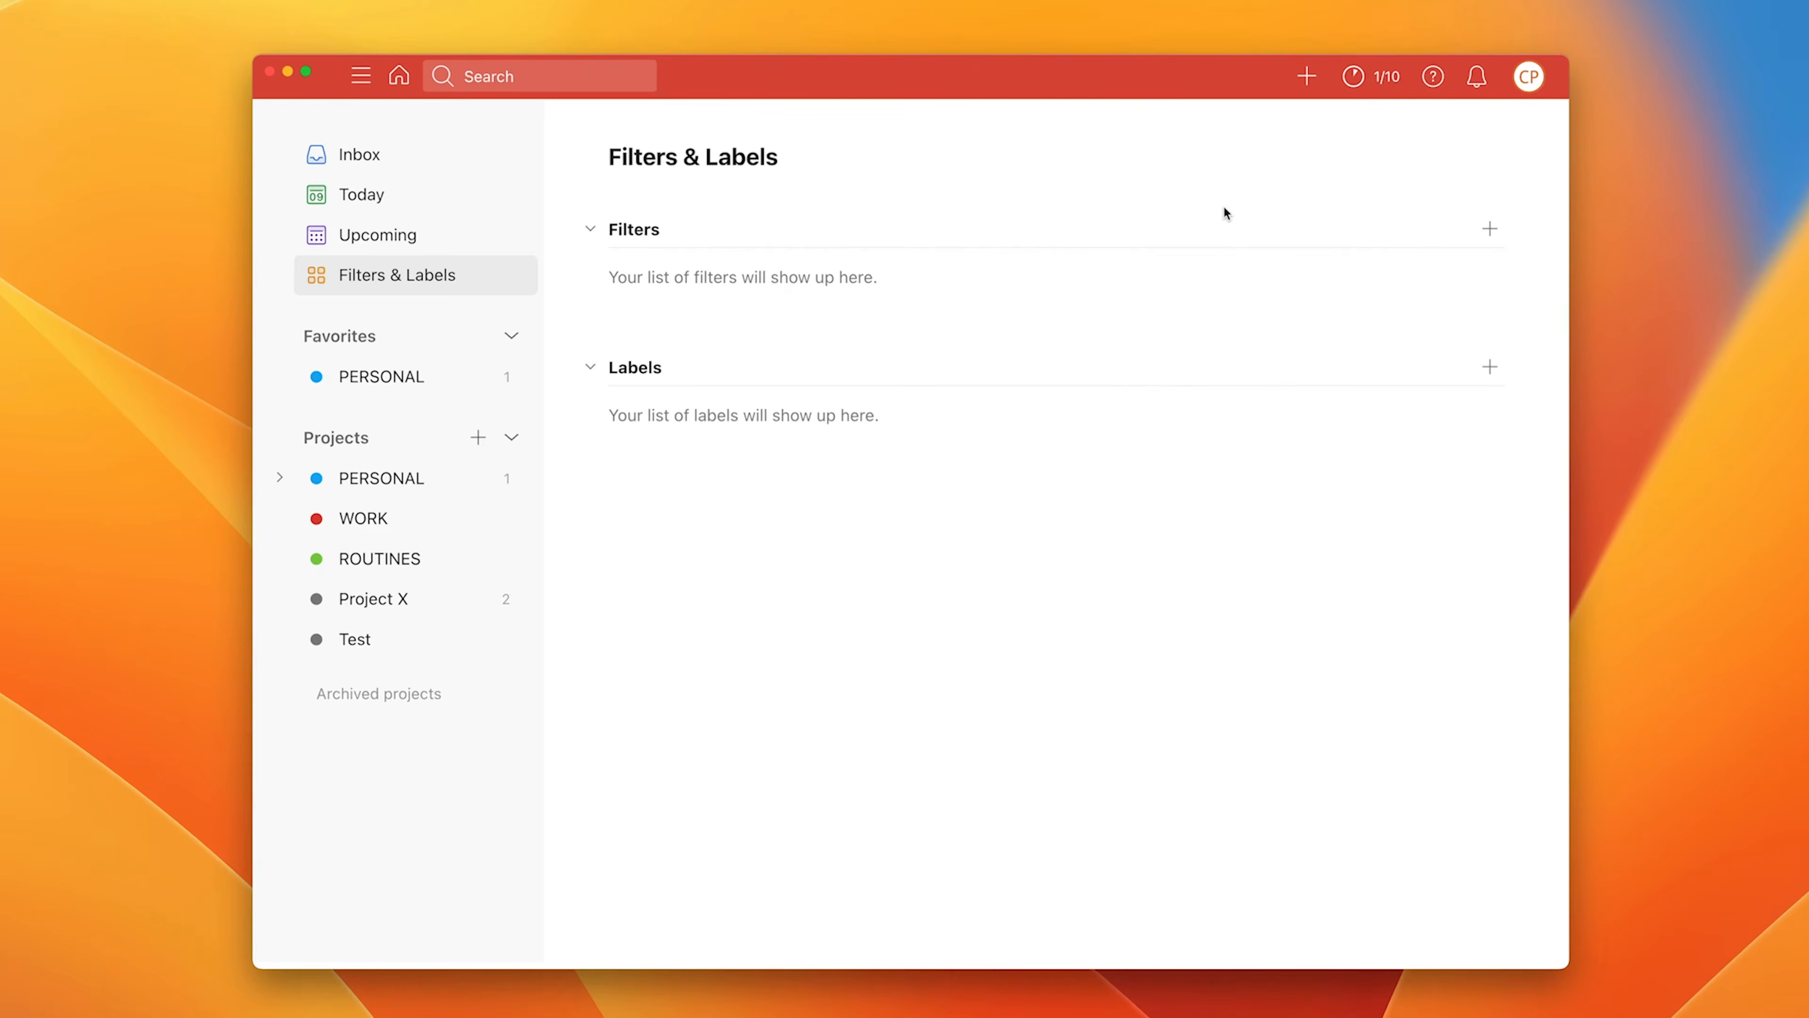
left_click(501, 475)
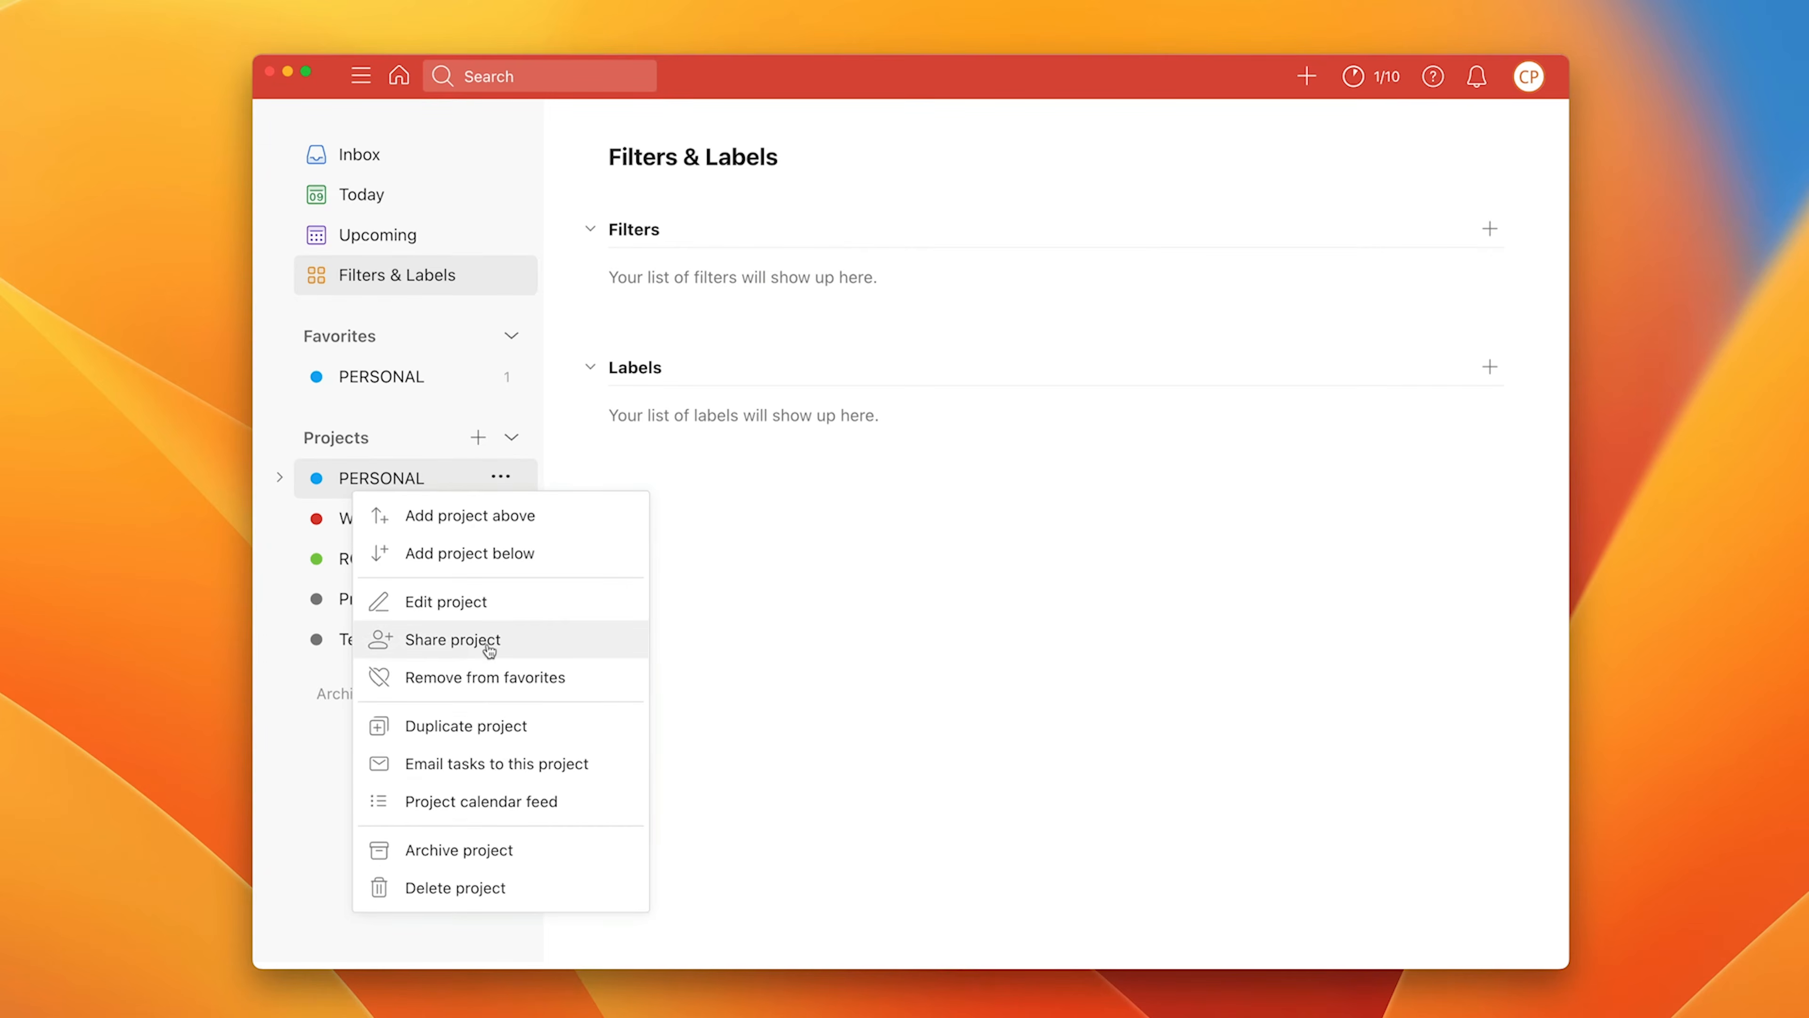
left_click(475, 802)
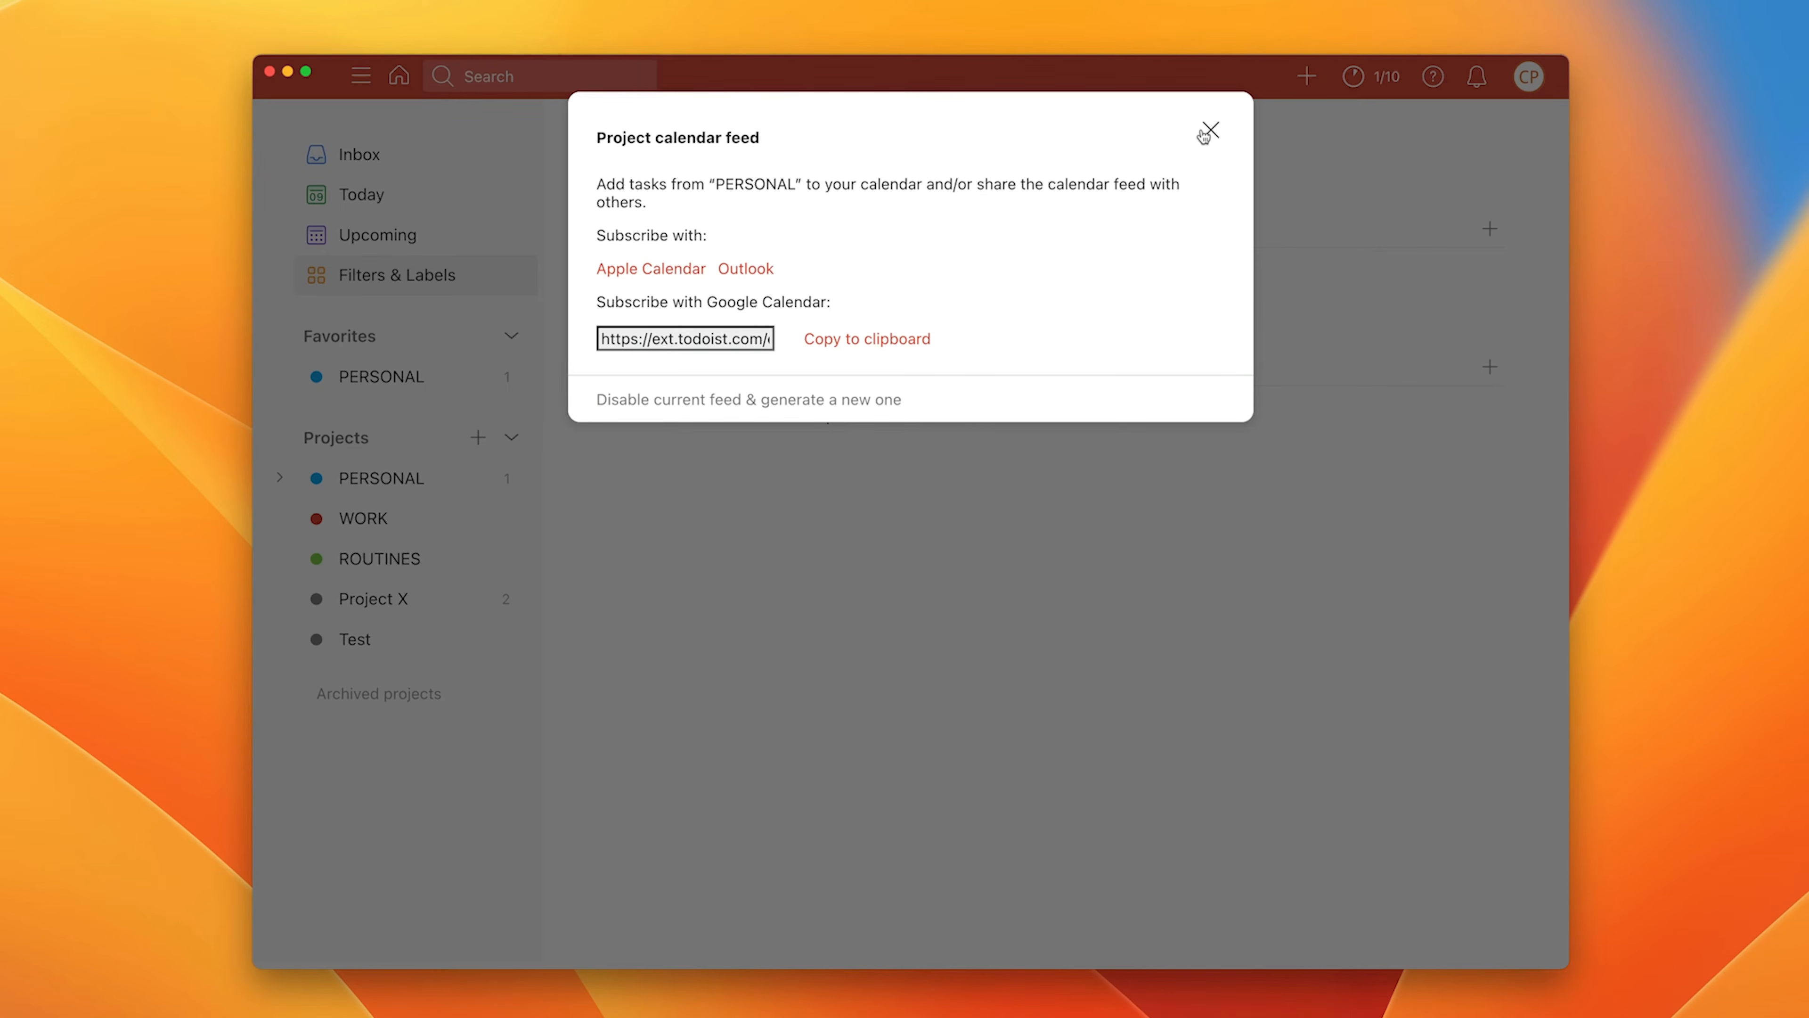
left_click(1219, 134)
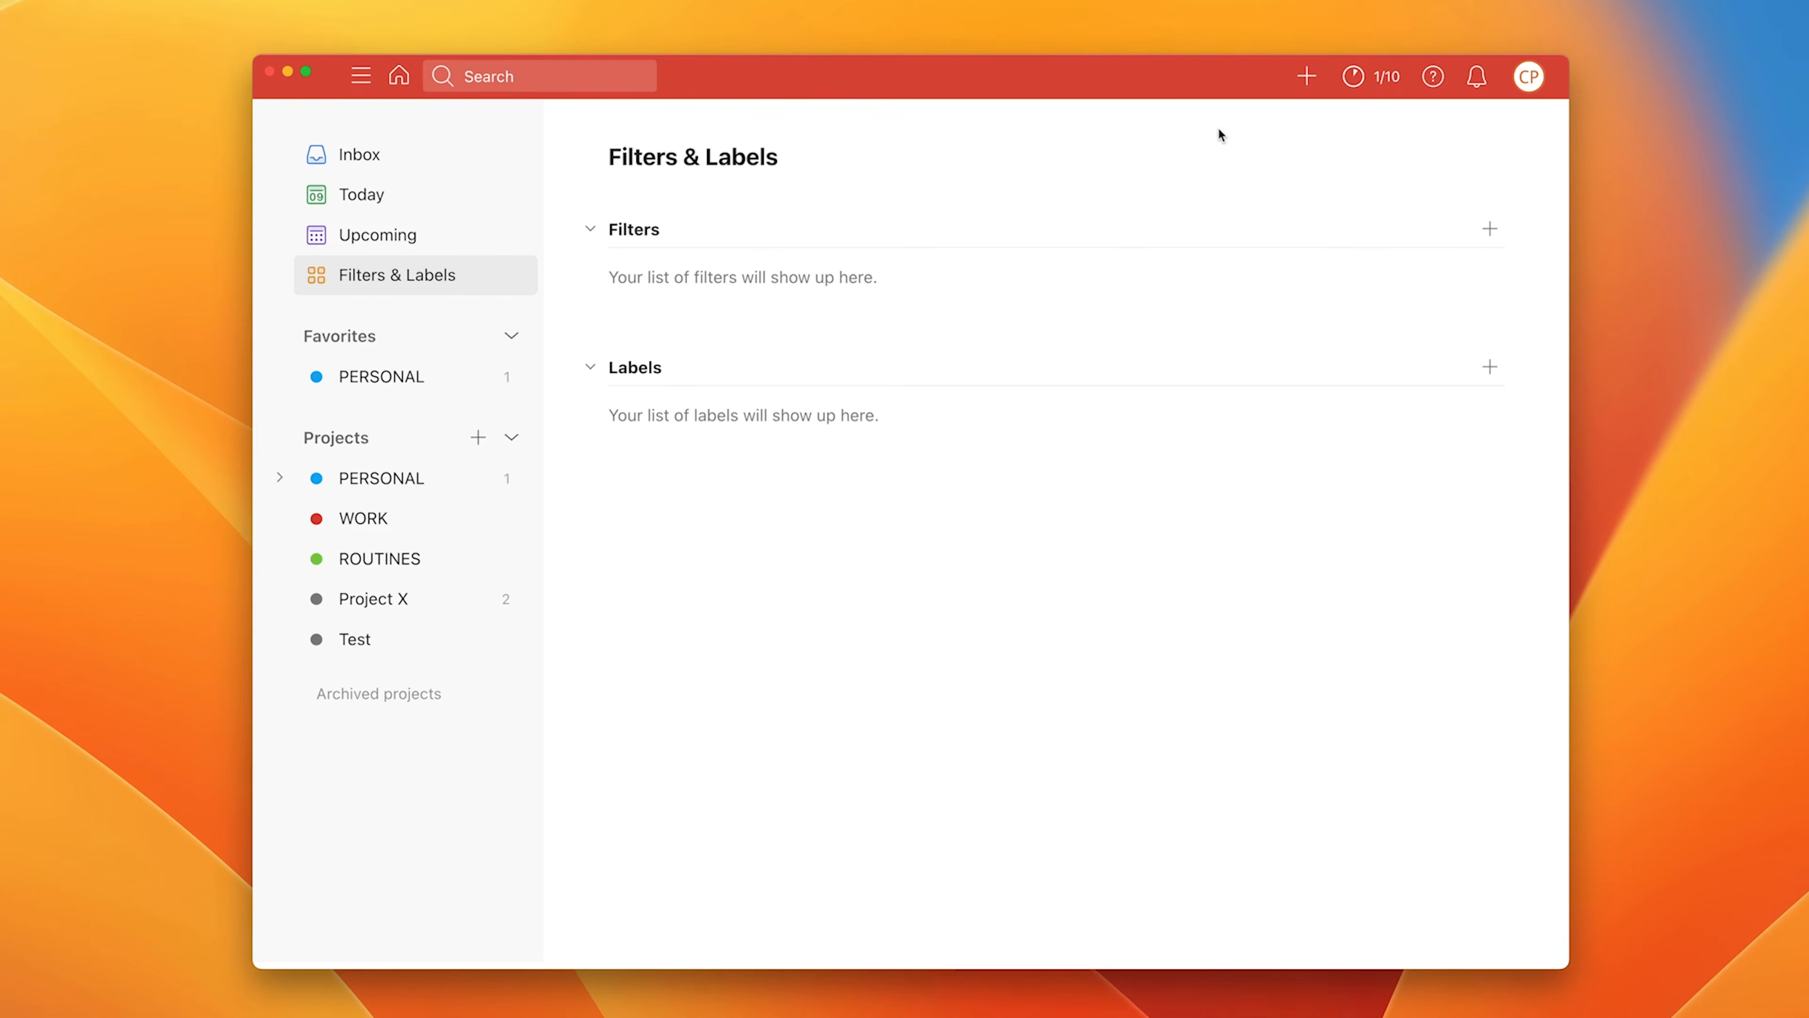
left_click(502, 477)
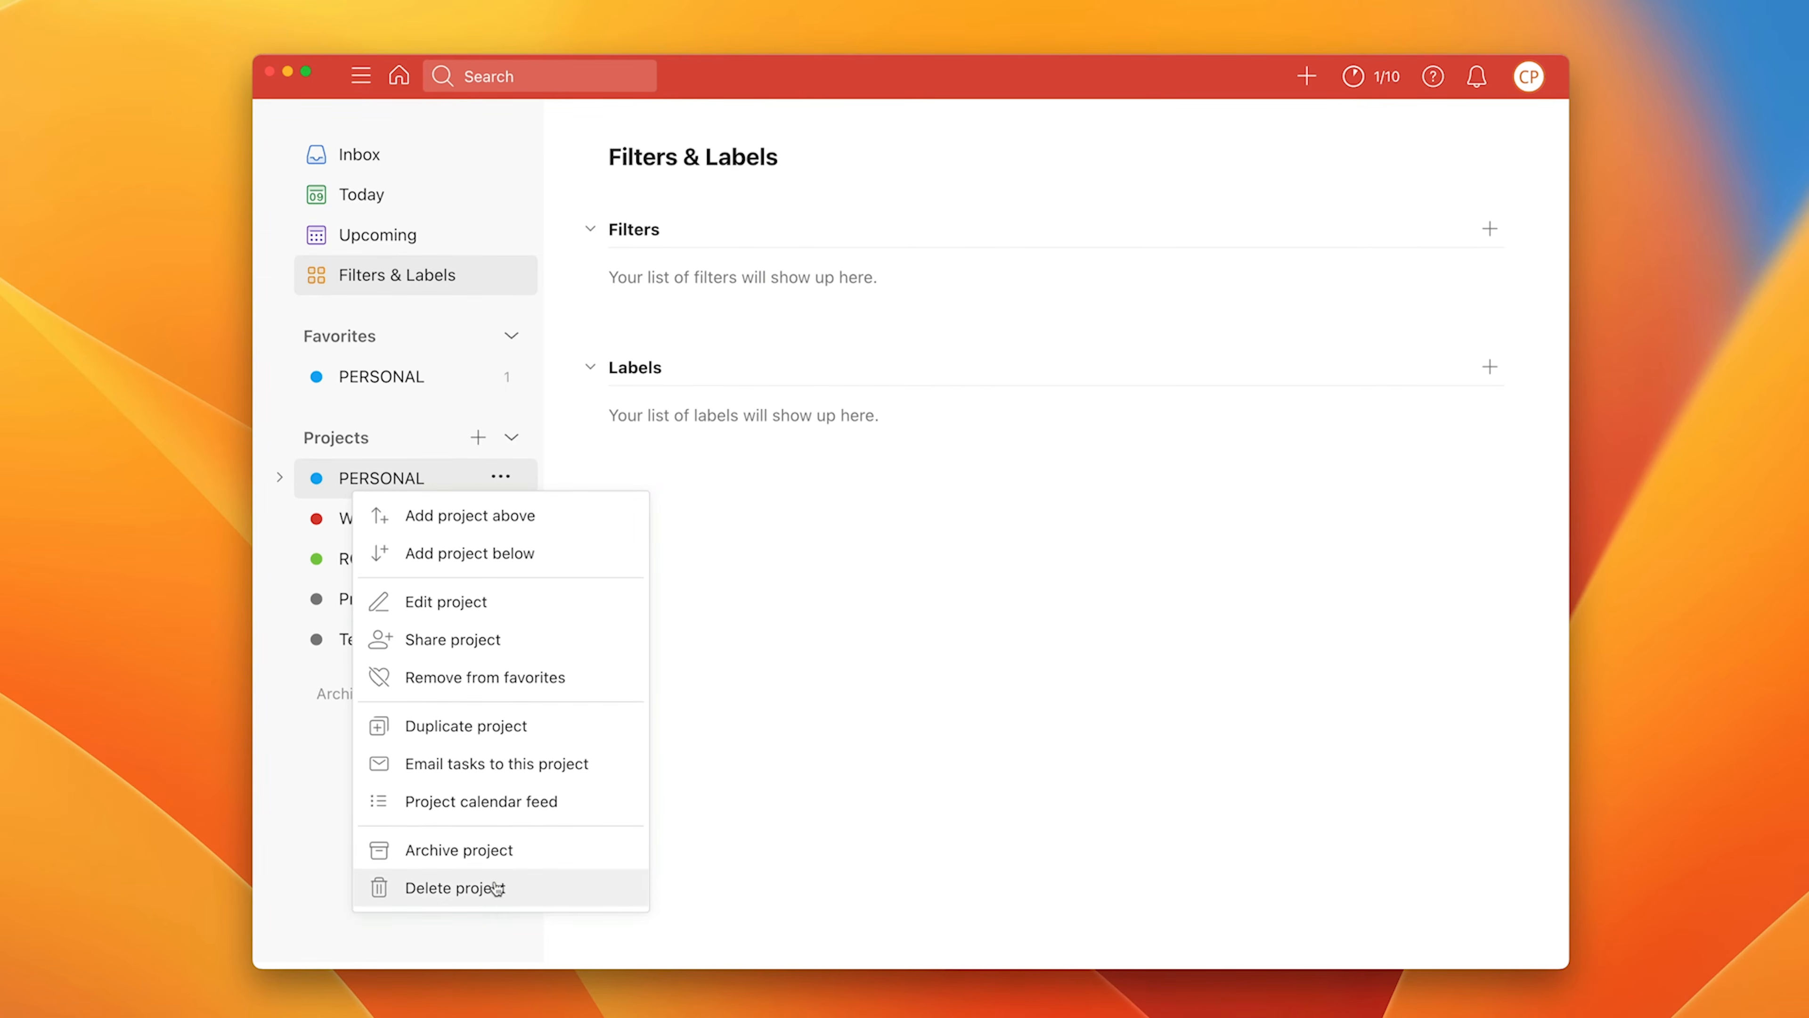
Step: Open the PERSONAL project and switch its layout to Board
left_click(839, 647)
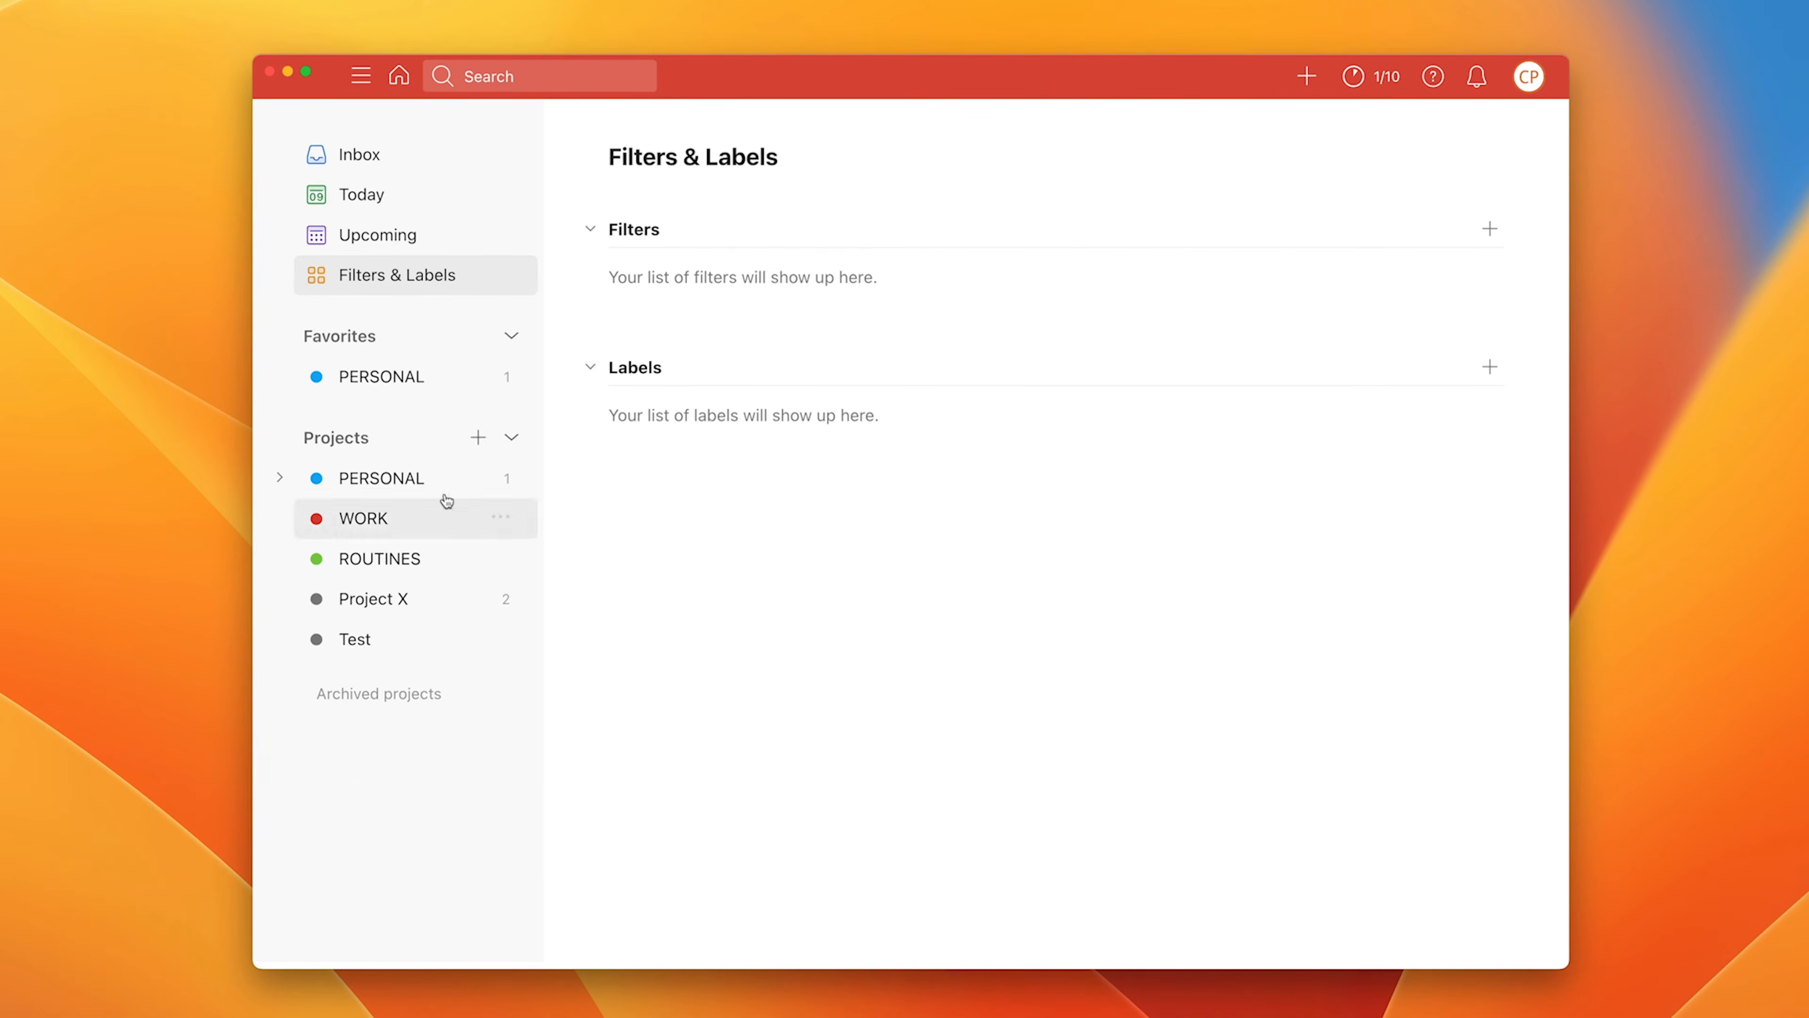
left_click(408, 480)
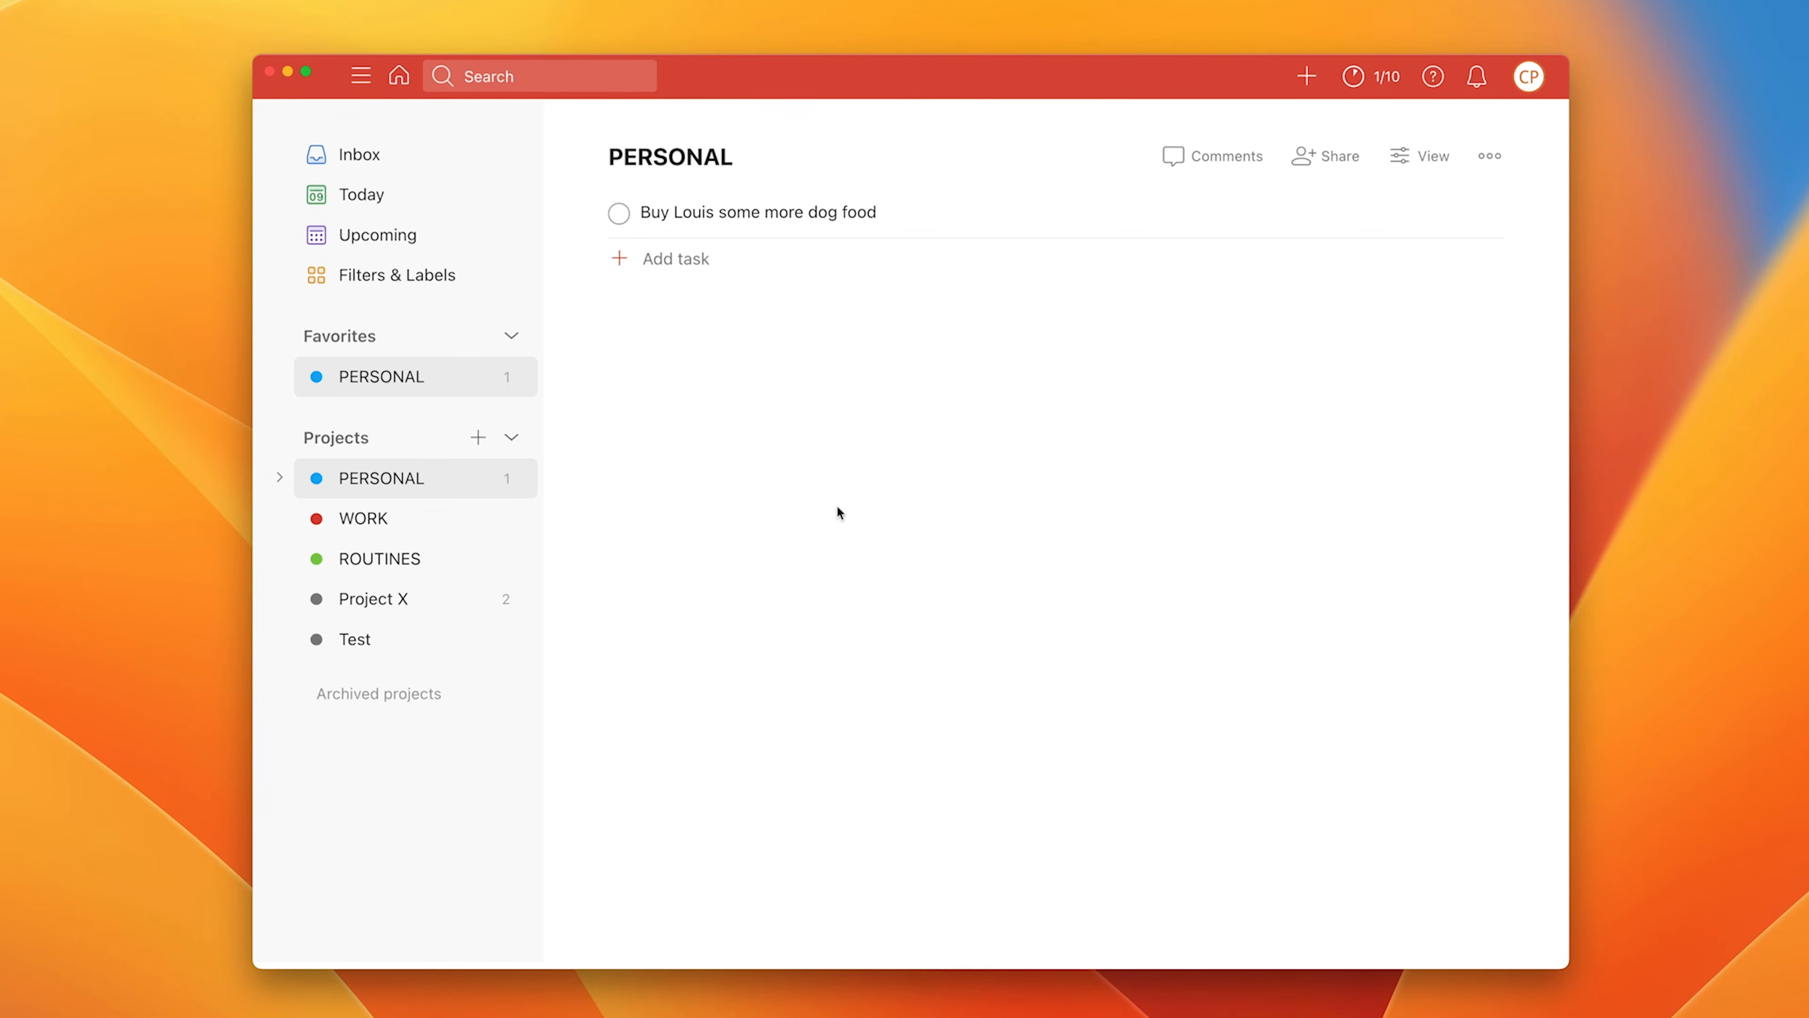
left_click(1418, 161)
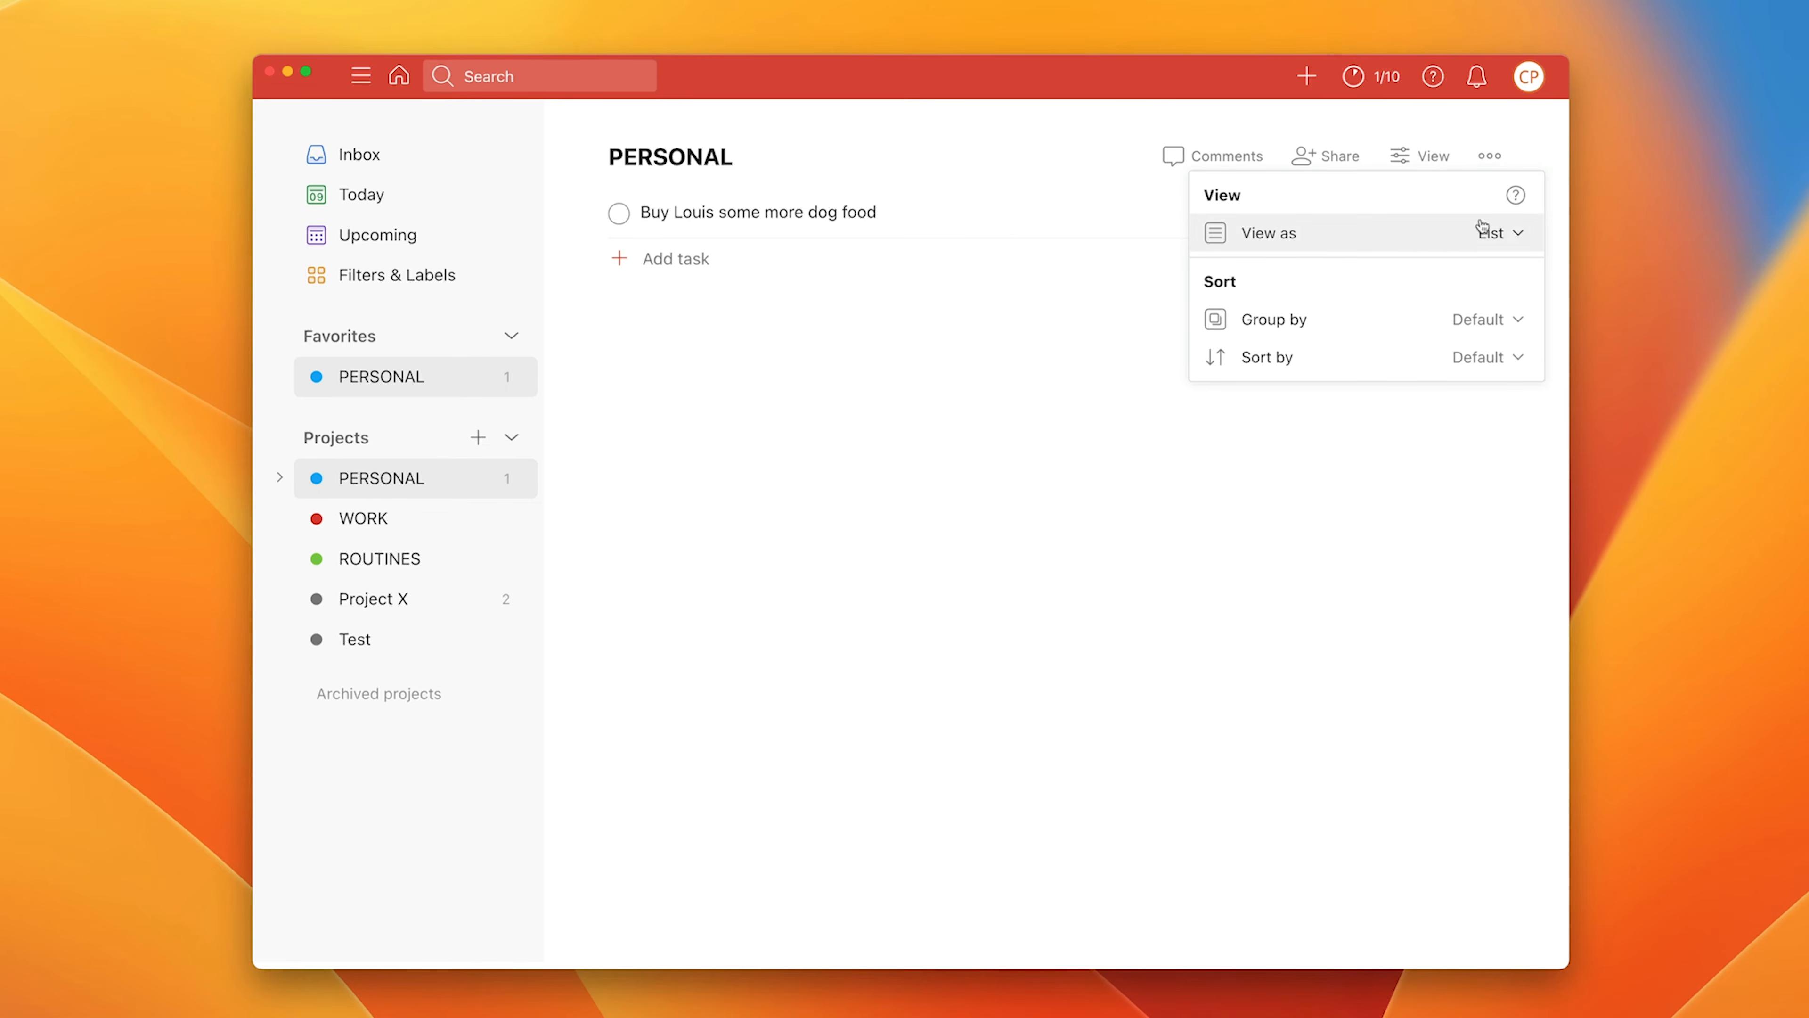
left_click(1520, 236)
left_click(1446, 292)
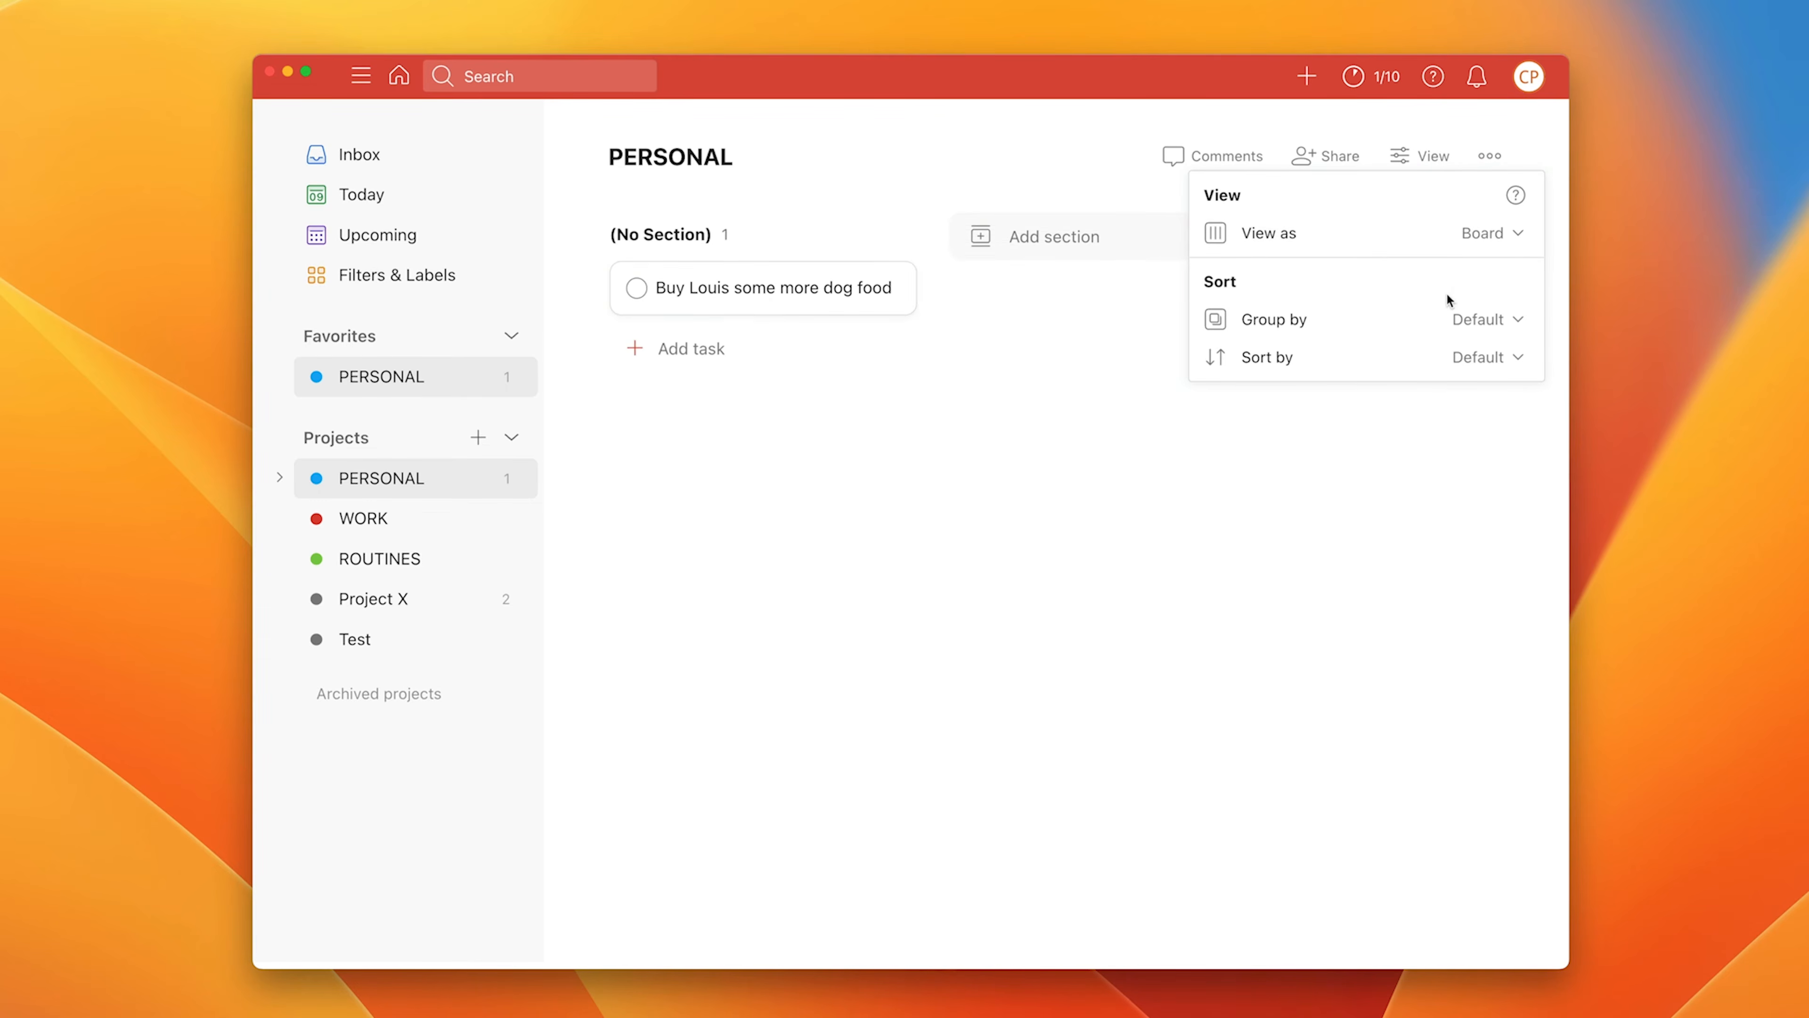
Step: Switch PERSONAL back to List layout and close the view options
left_click(1519, 234)
left_click(1425, 264)
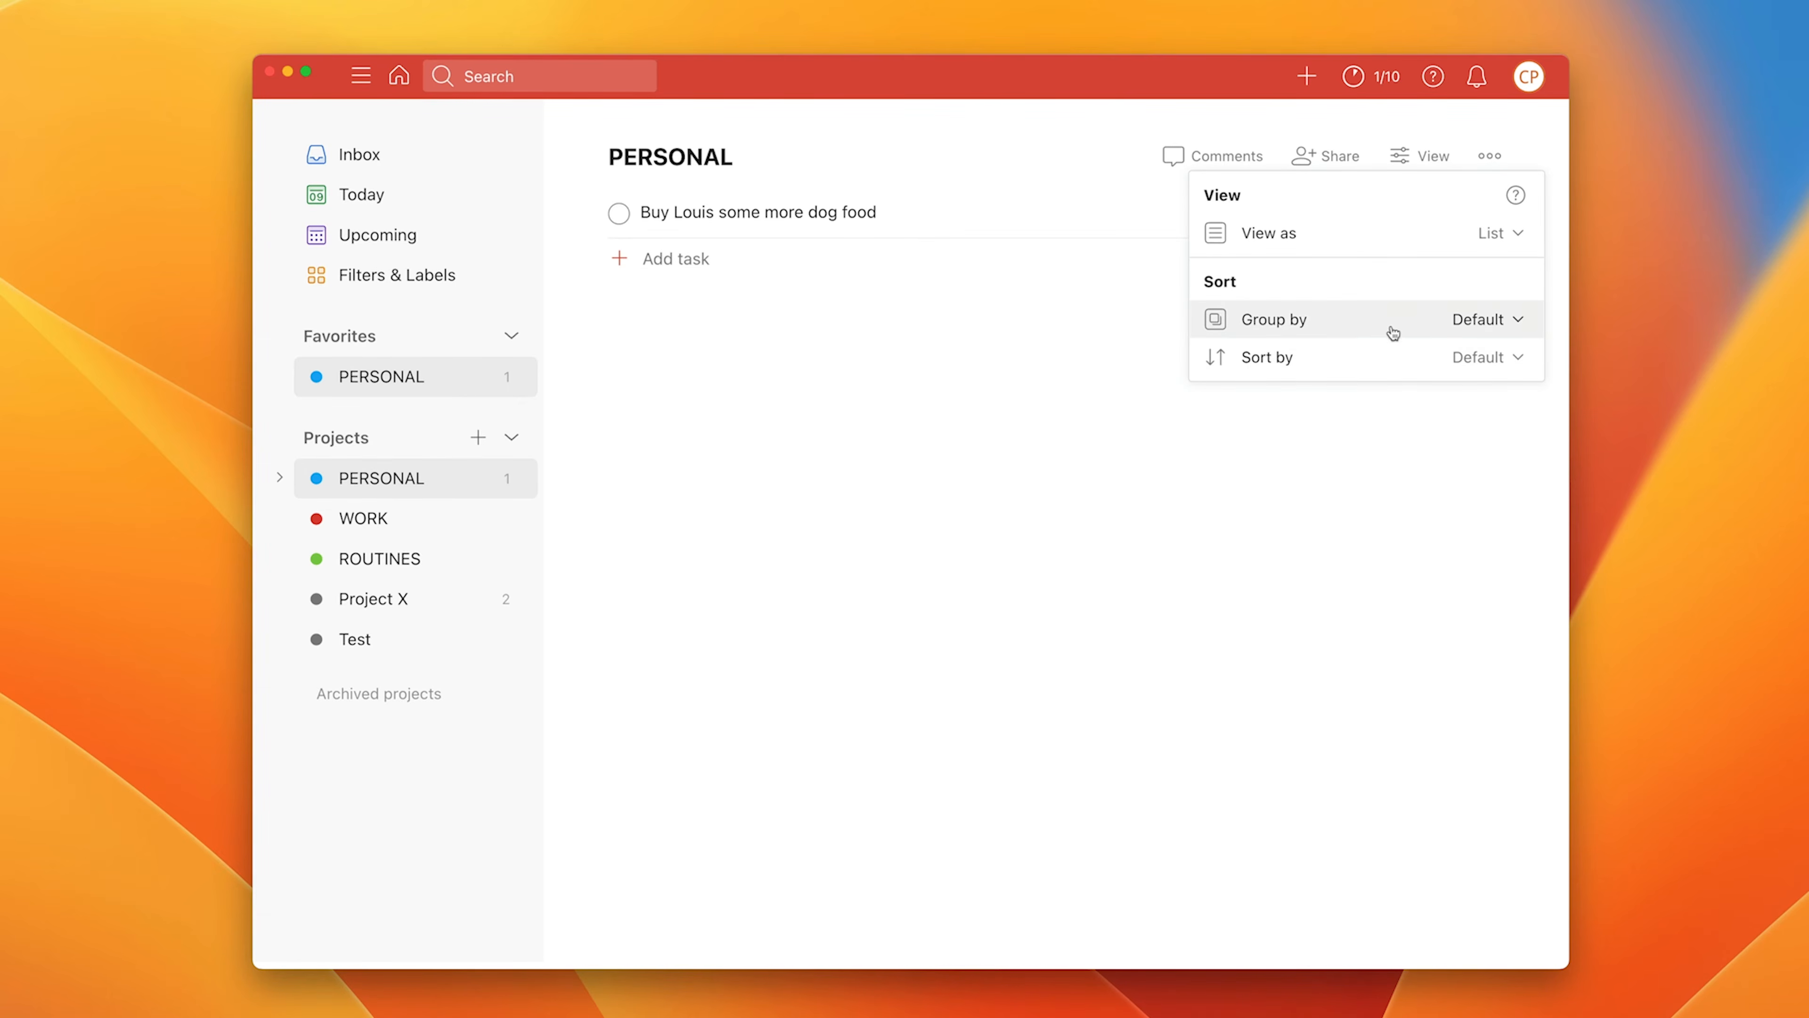
left_click(1415, 448)
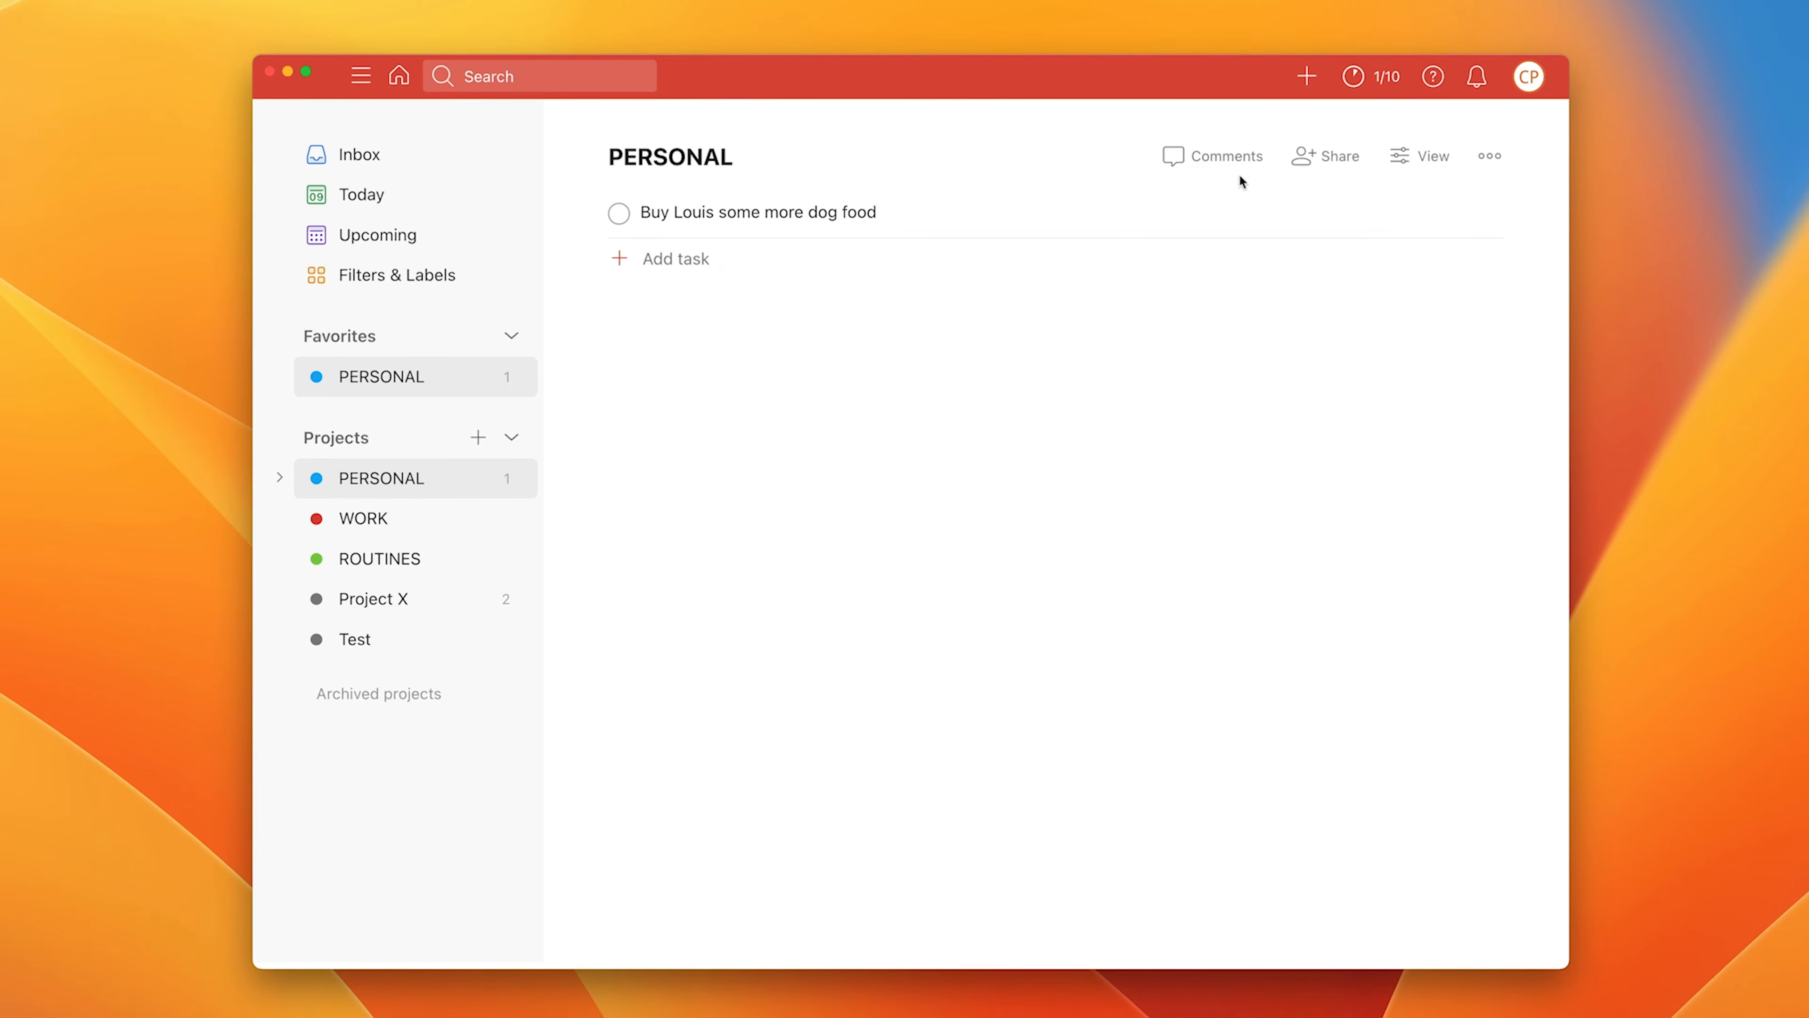
Step: Post the PERSONAL project comment 'This project must be completed by the end of October', correcting the 'THis' typo
left_click(1226, 162)
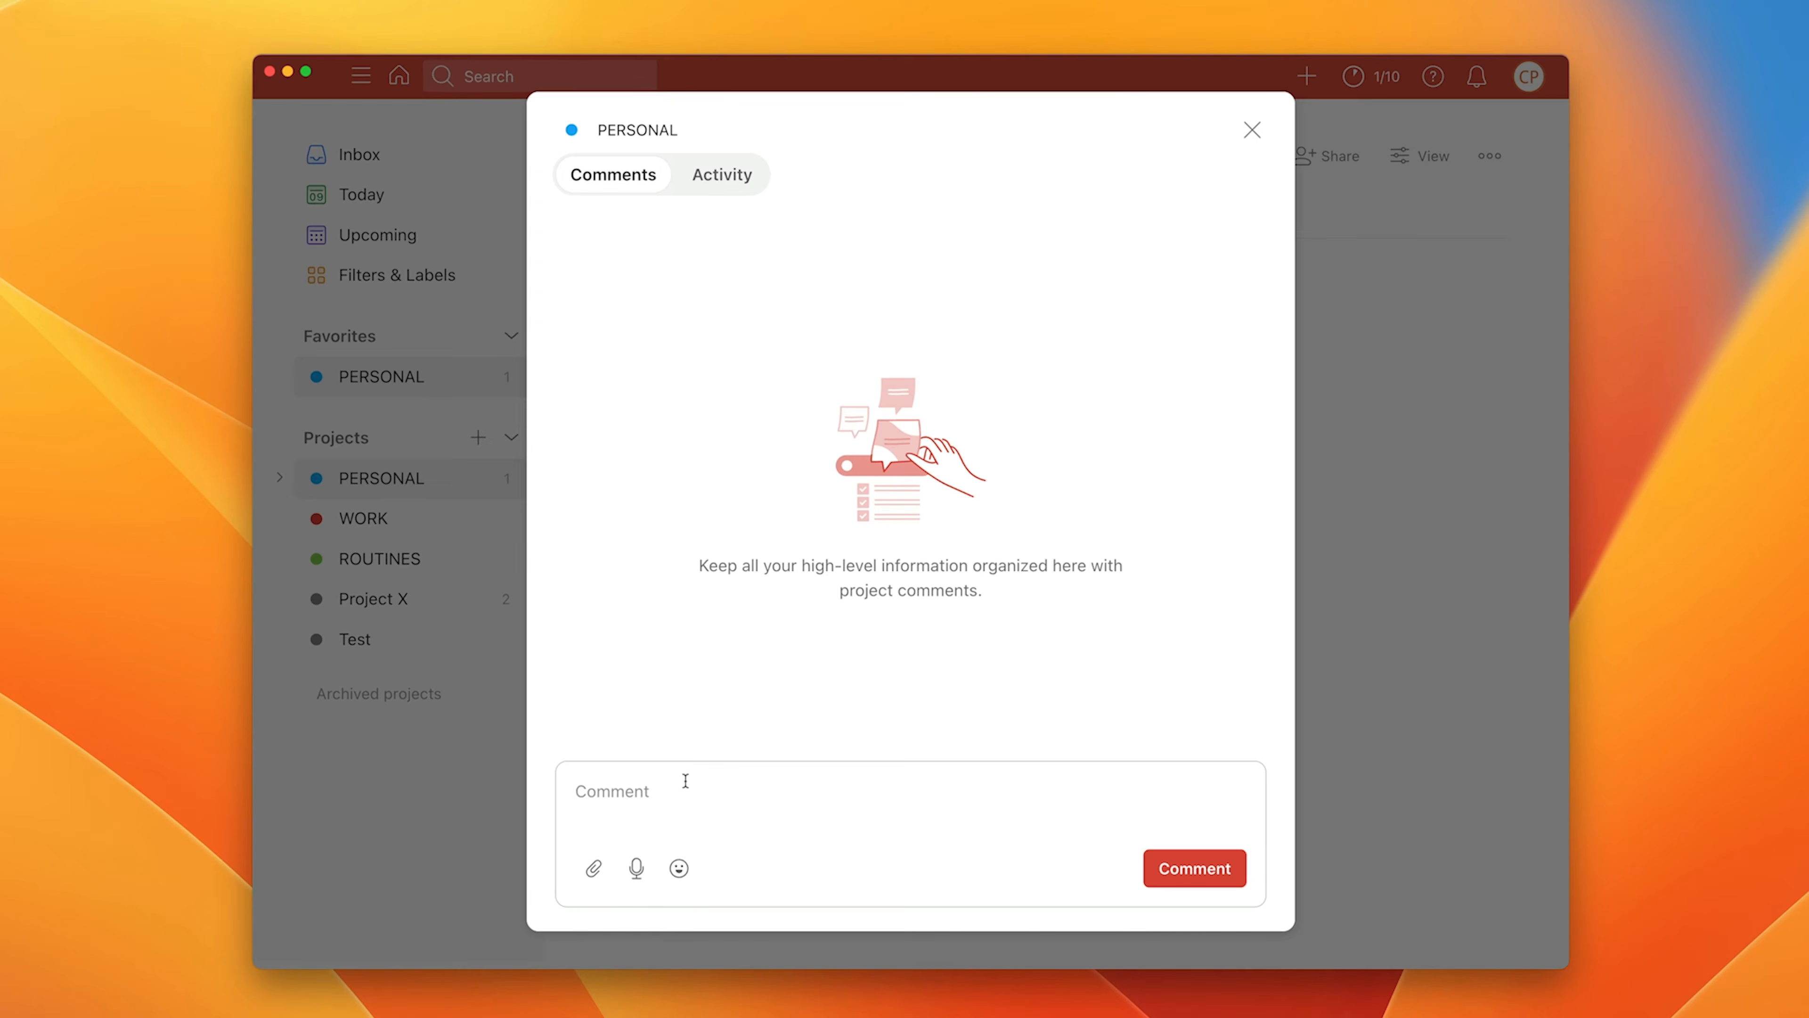
type("THis project must be comp")
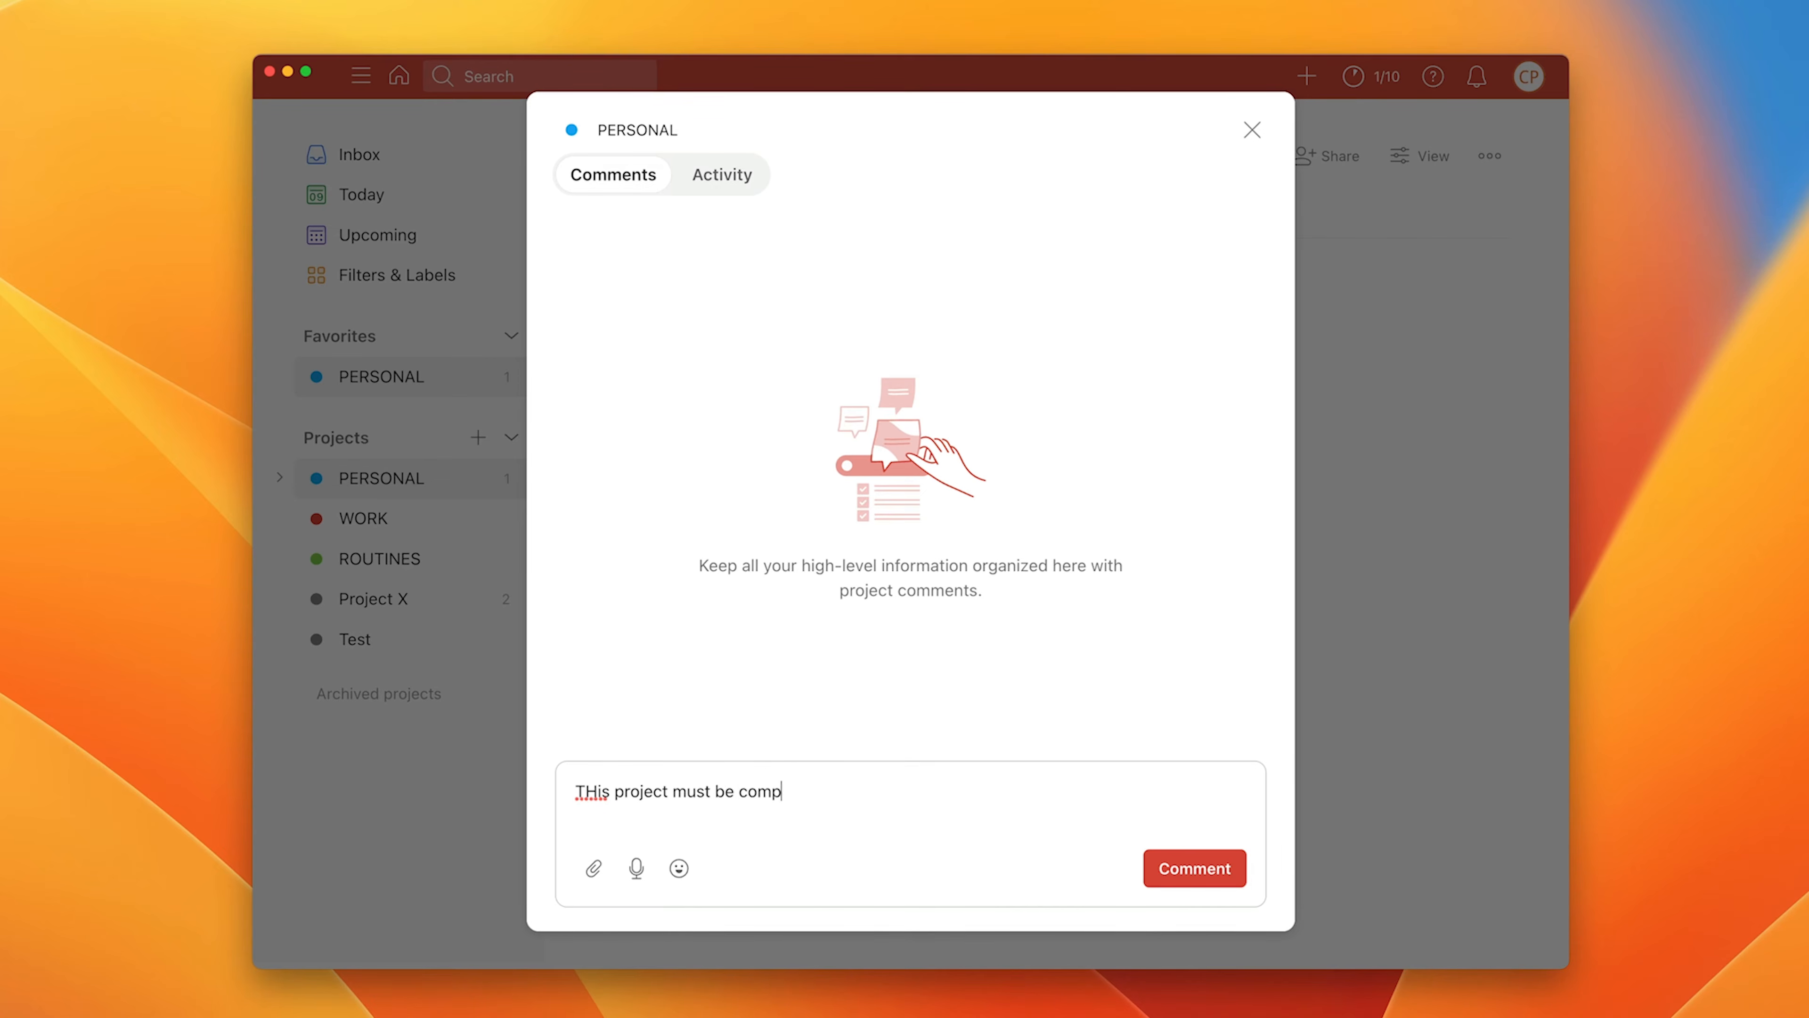
type("leted by the end of October")
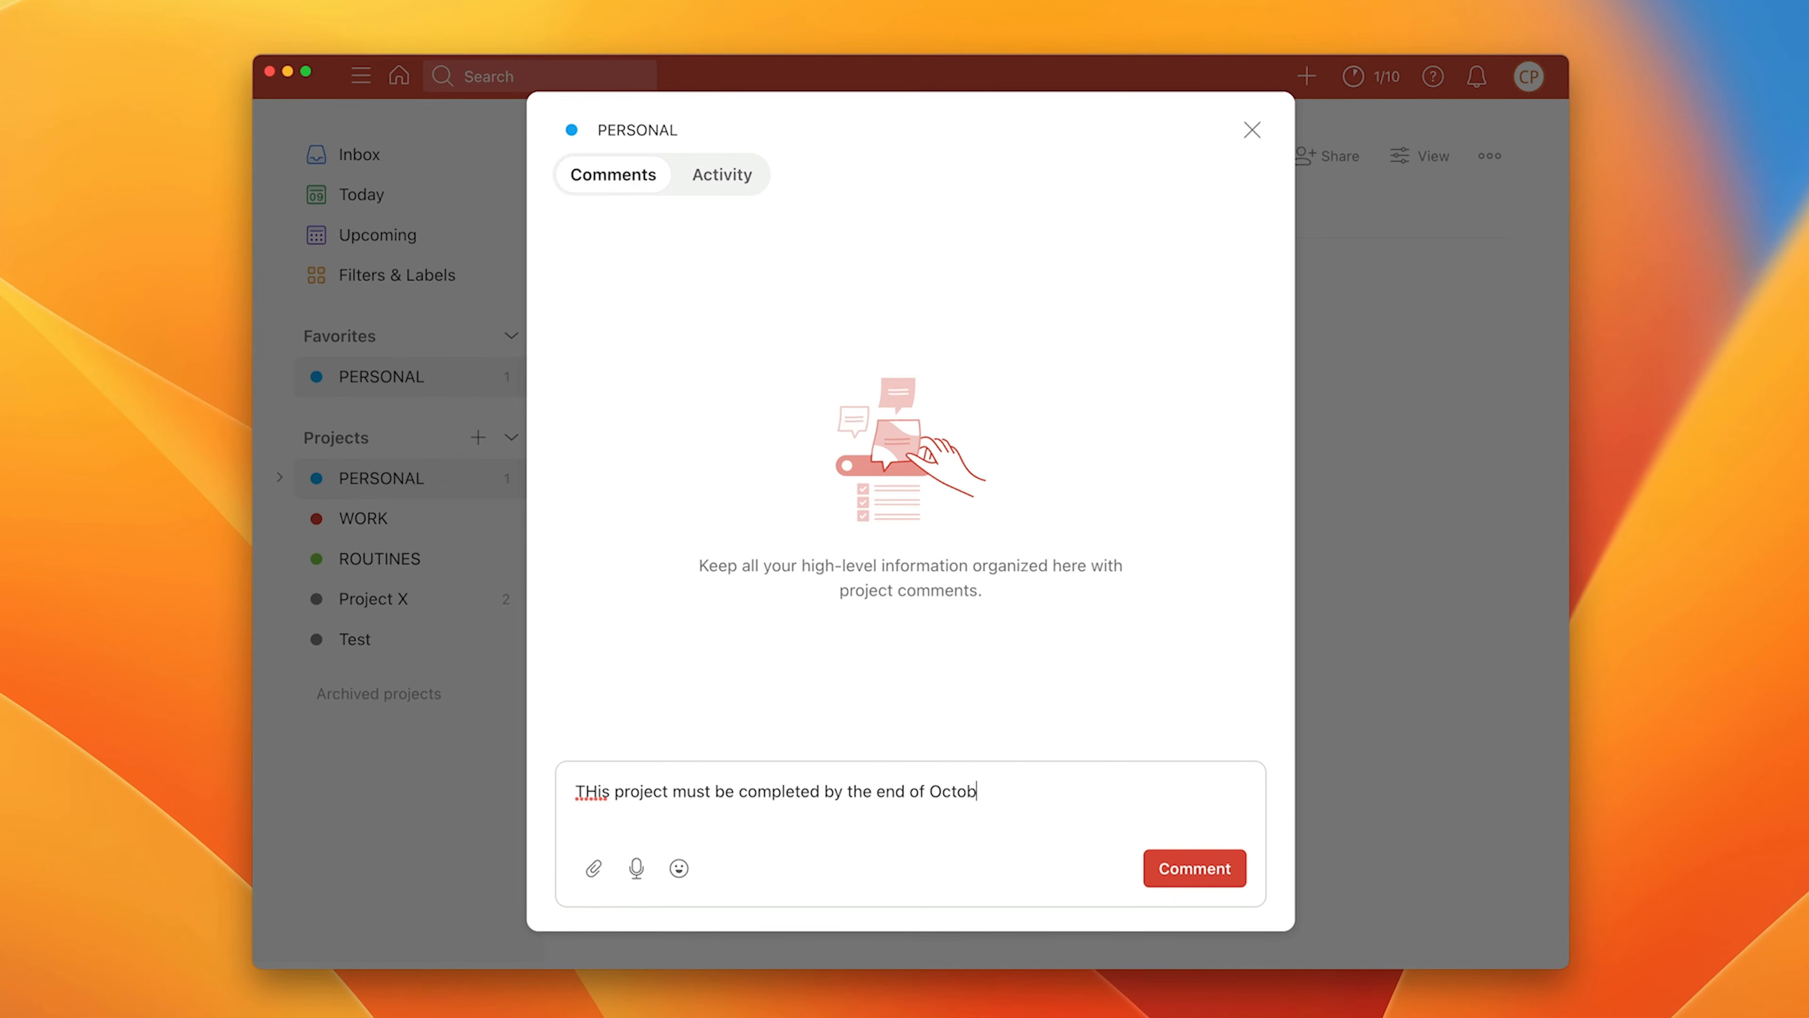
left_click(596, 791)
key("BackSpace")
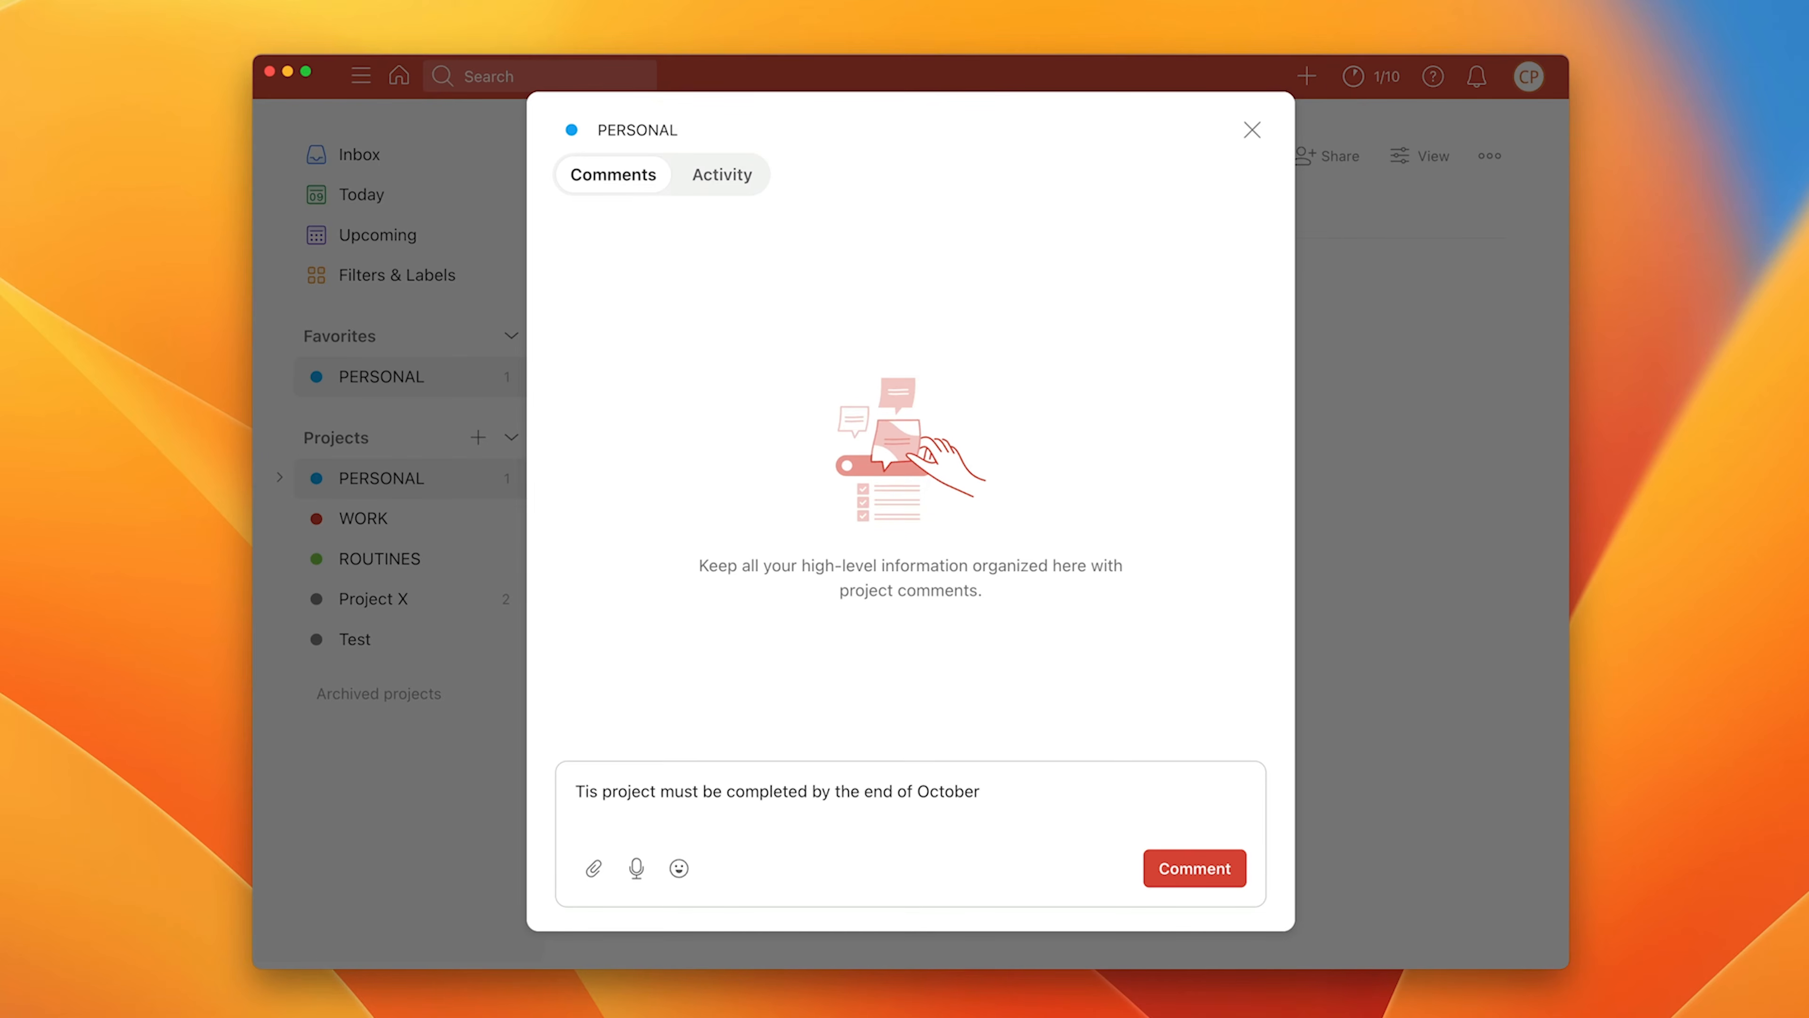
type("h")
left_click(1185, 875)
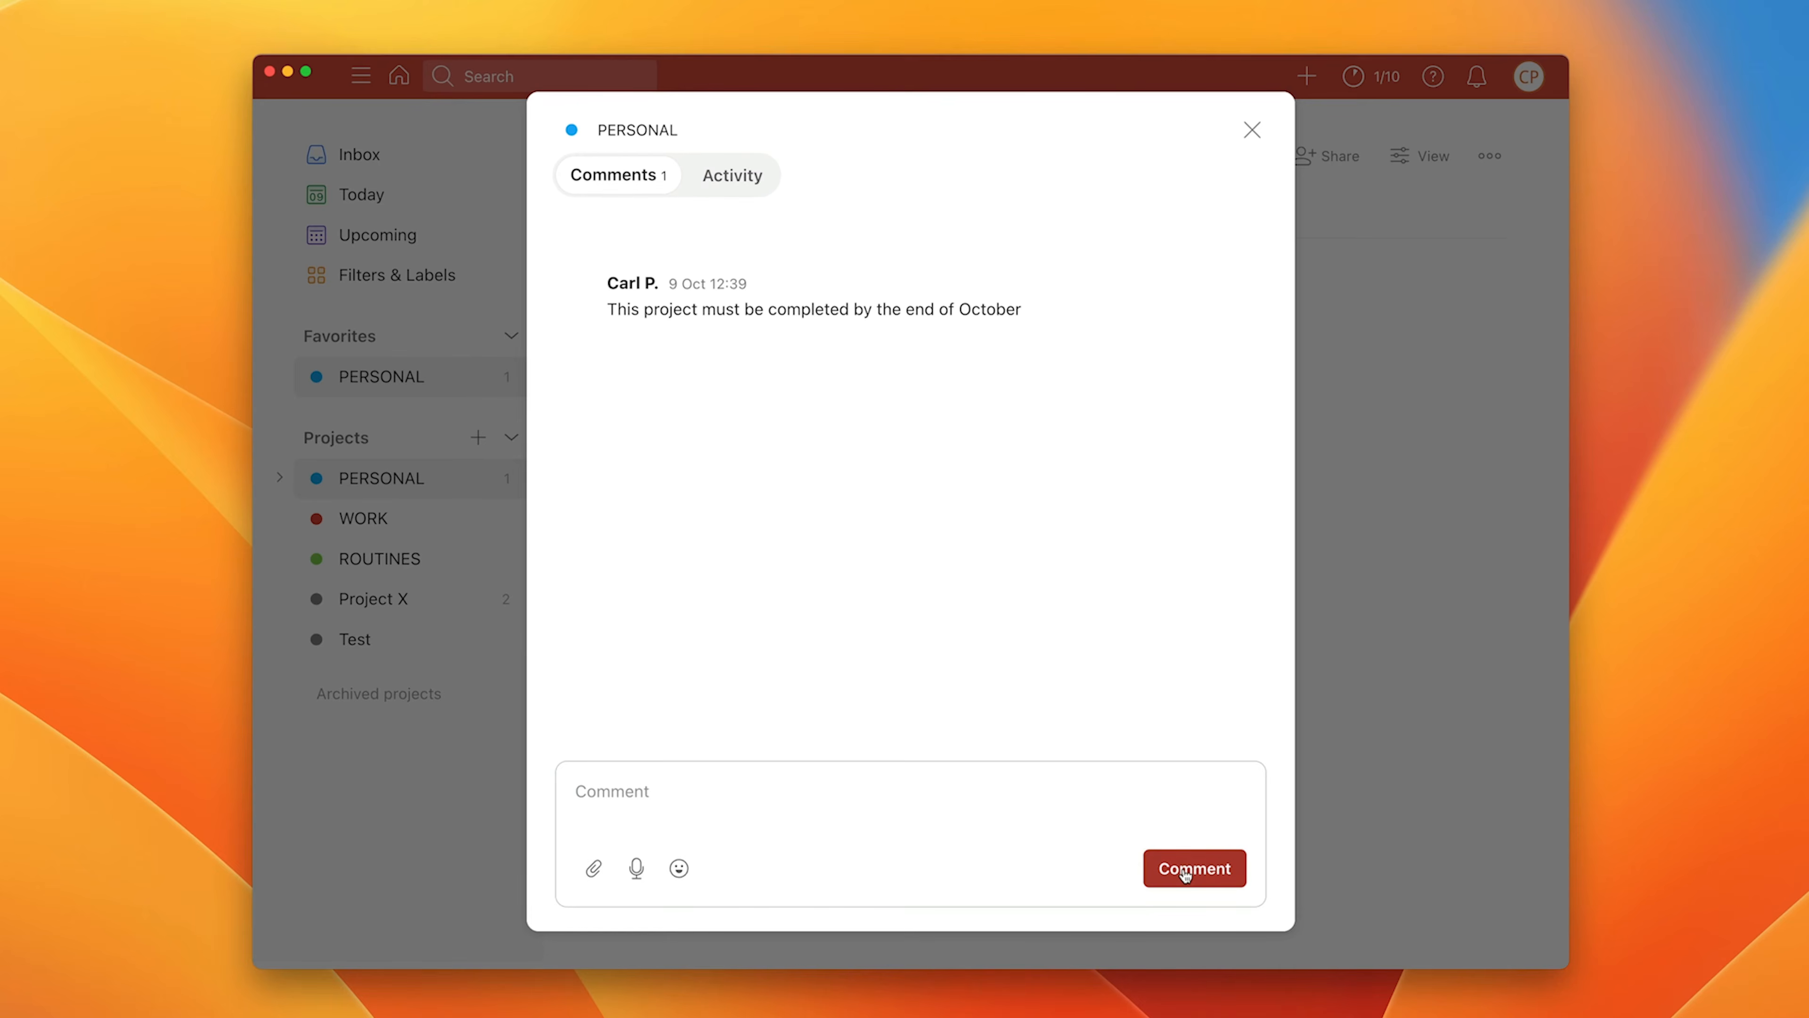
left_click(1252, 130)
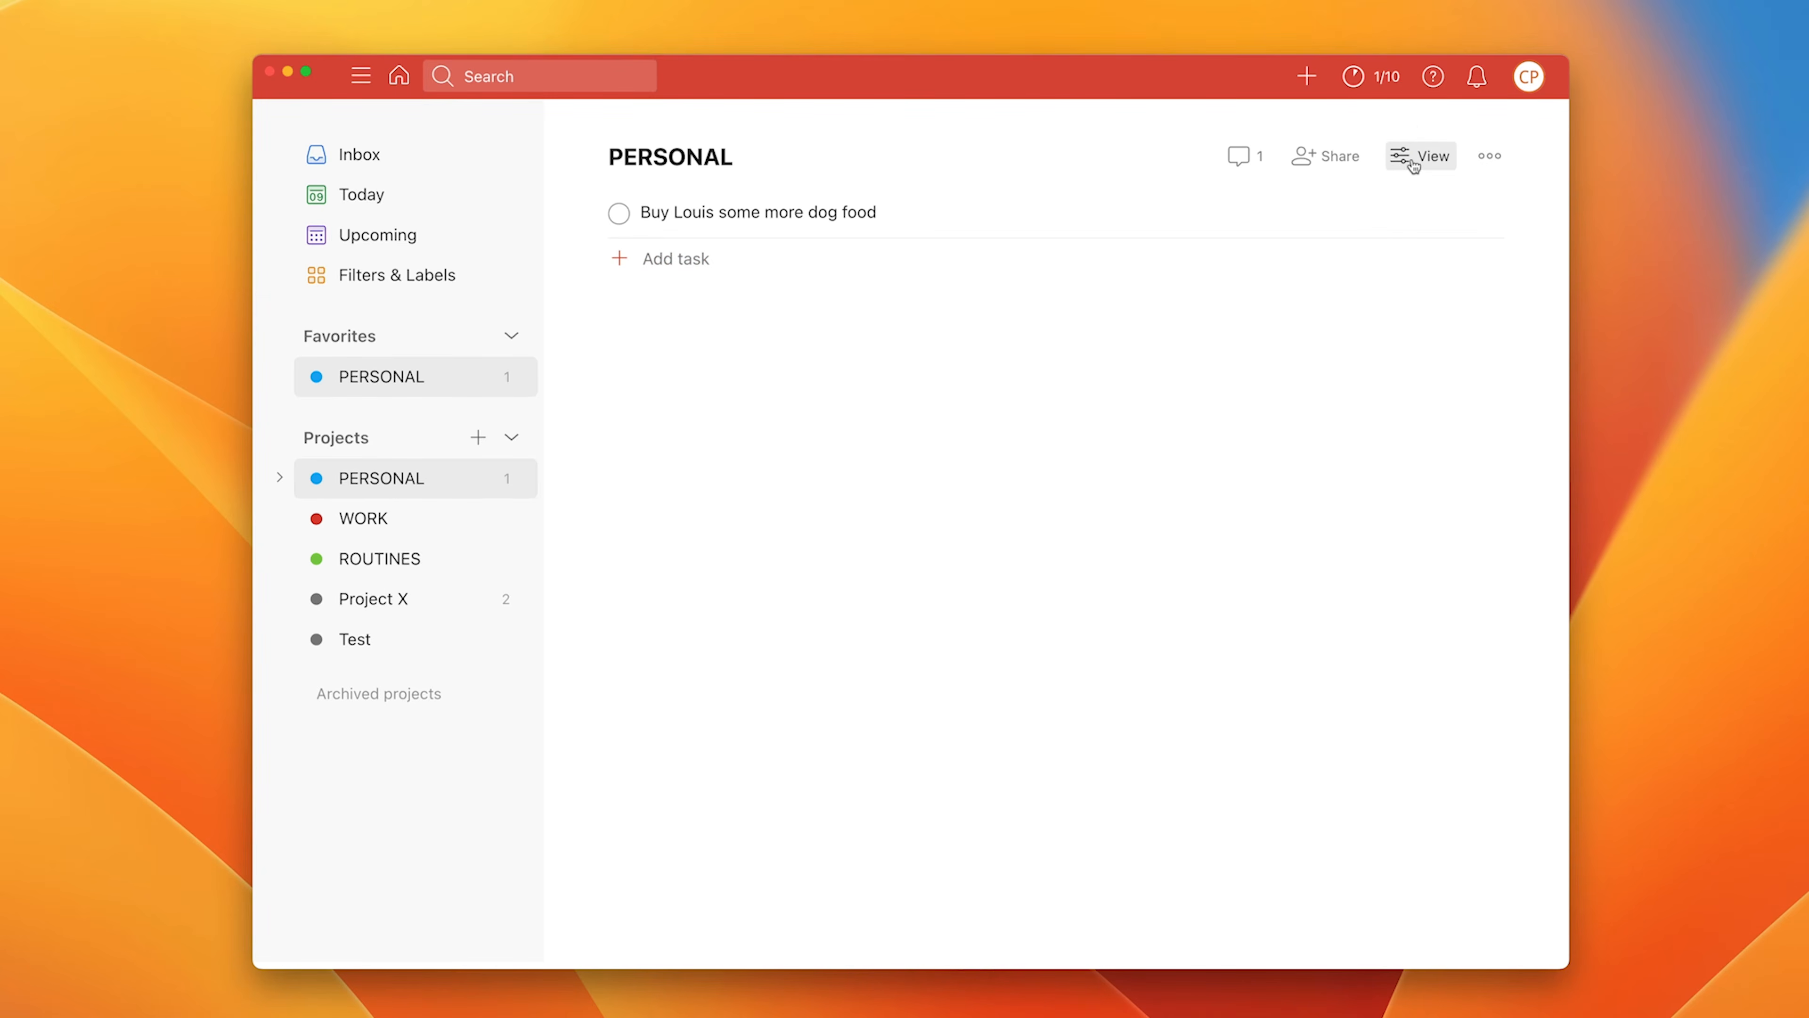
left_click(1490, 157)
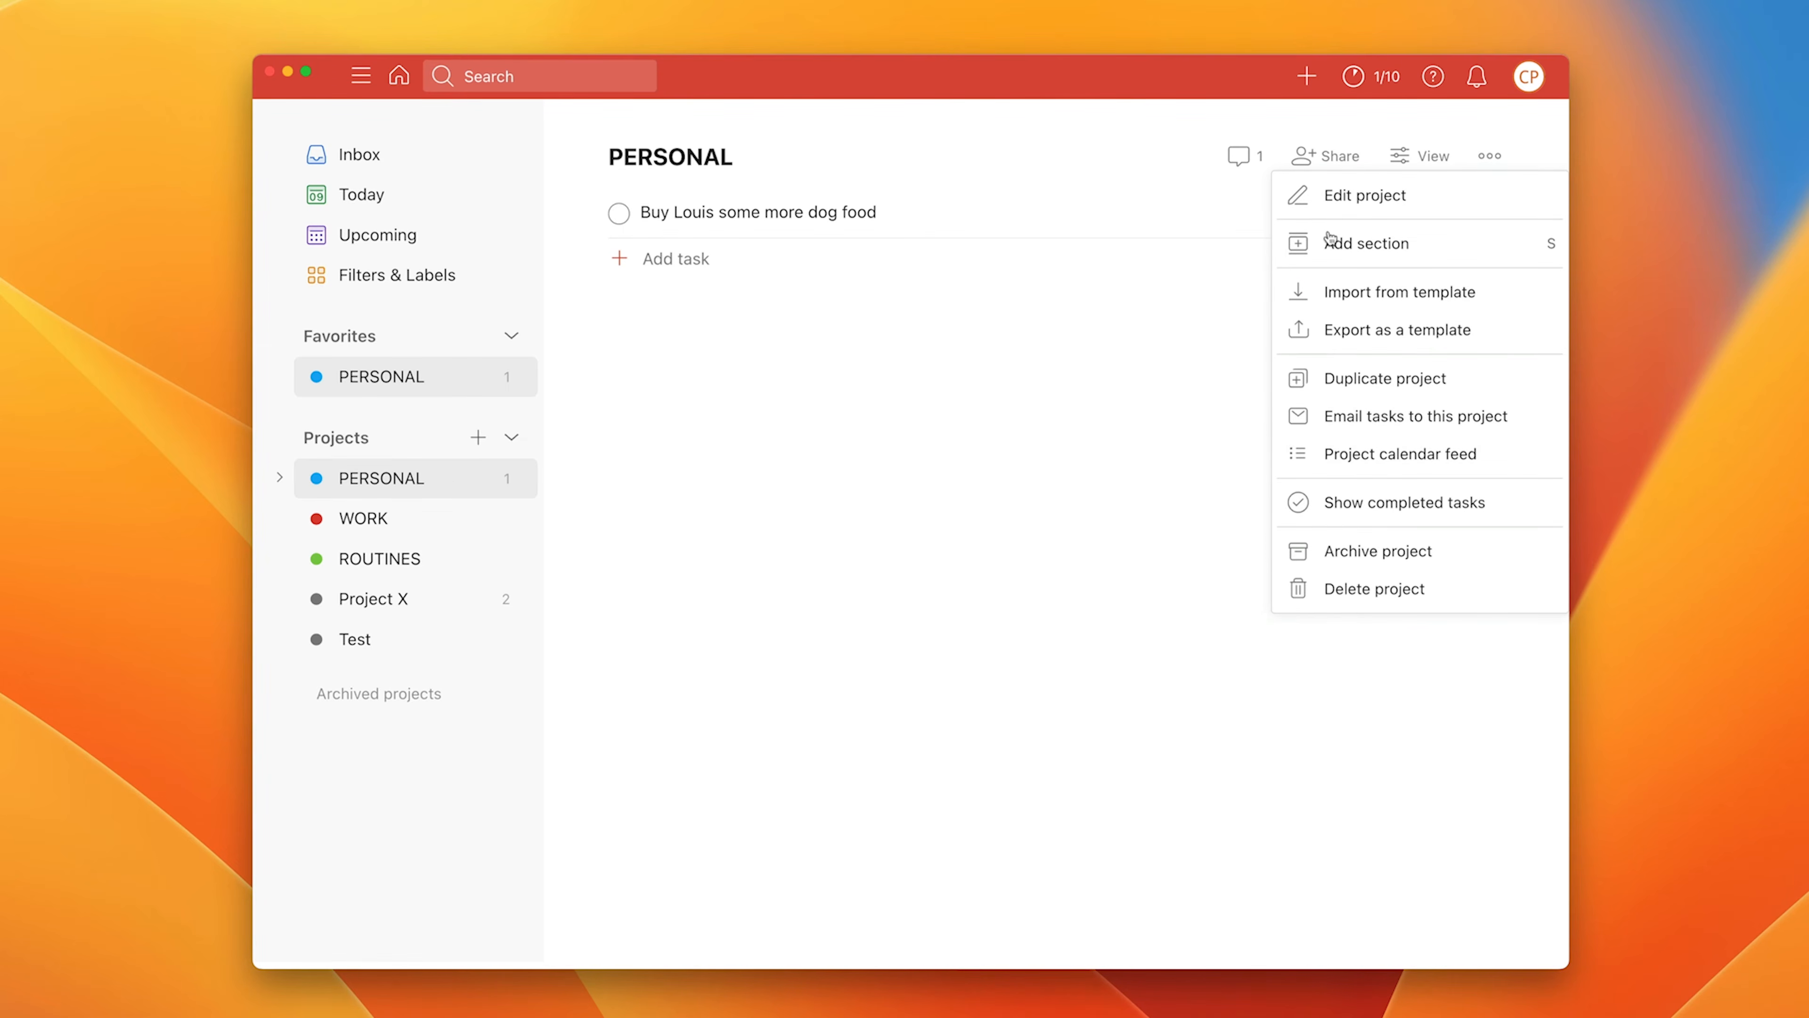
left_click(1244, 484)
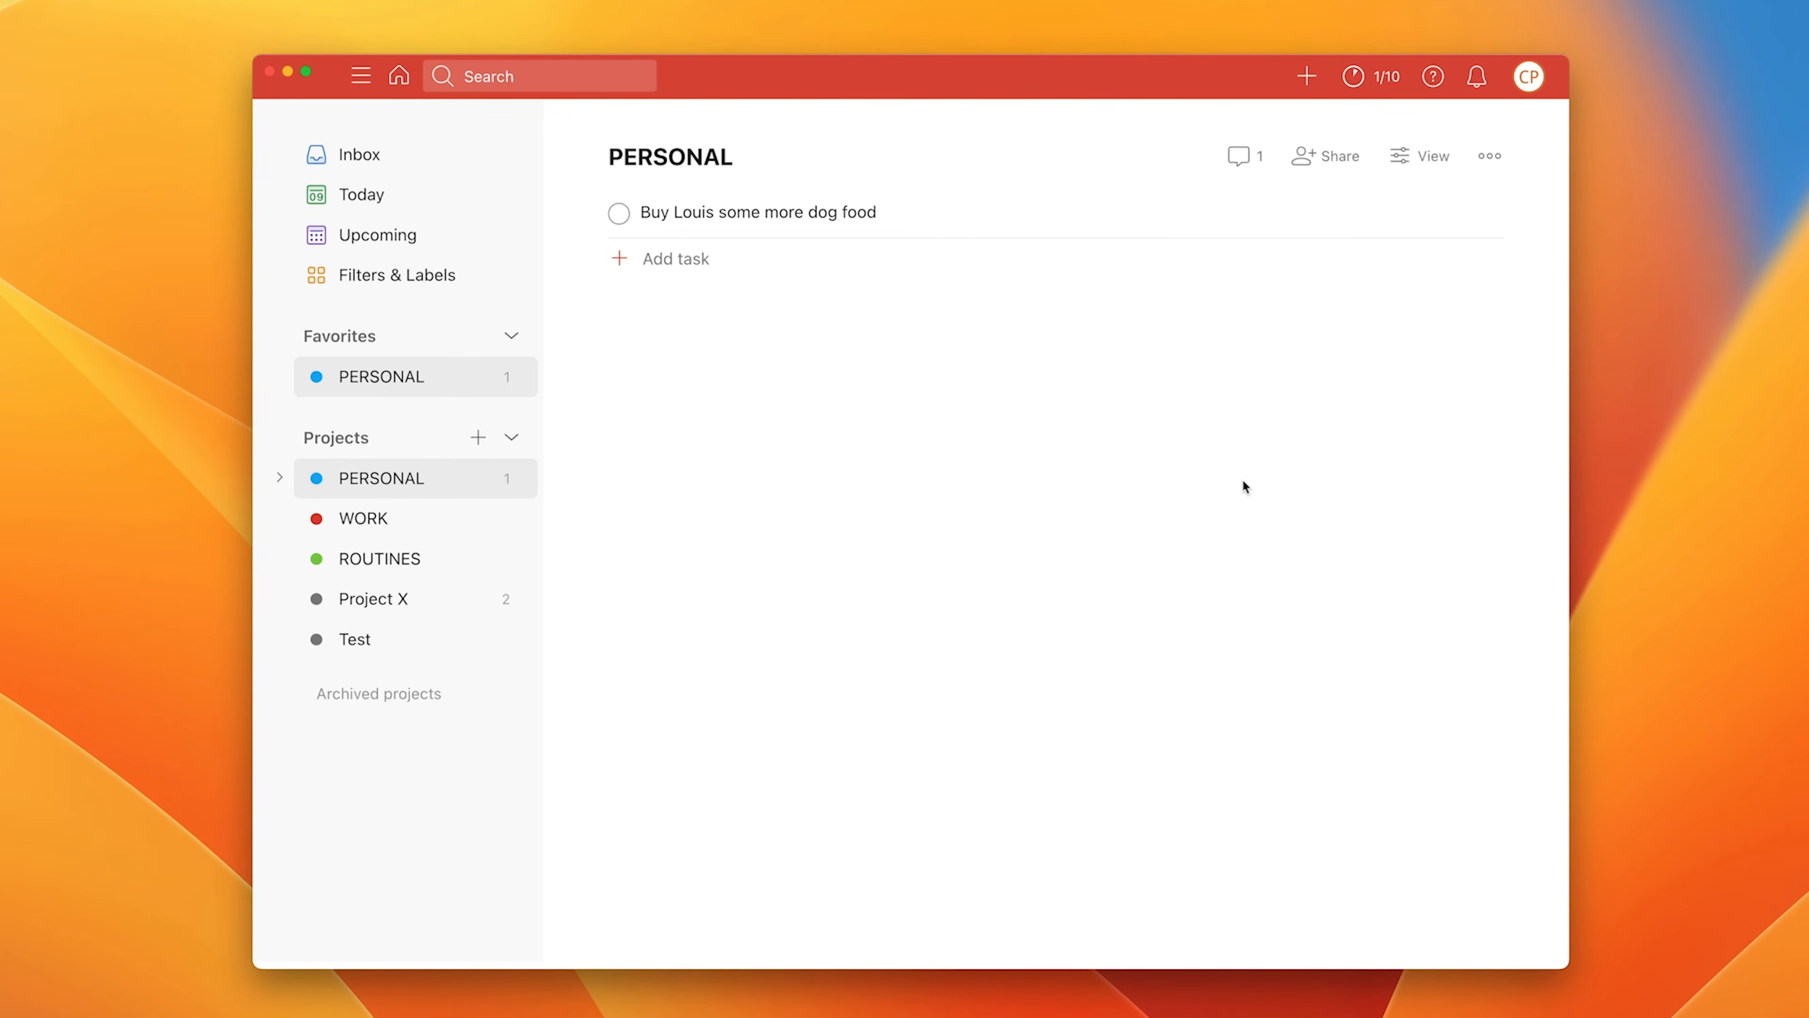
left_click(1408, 156)
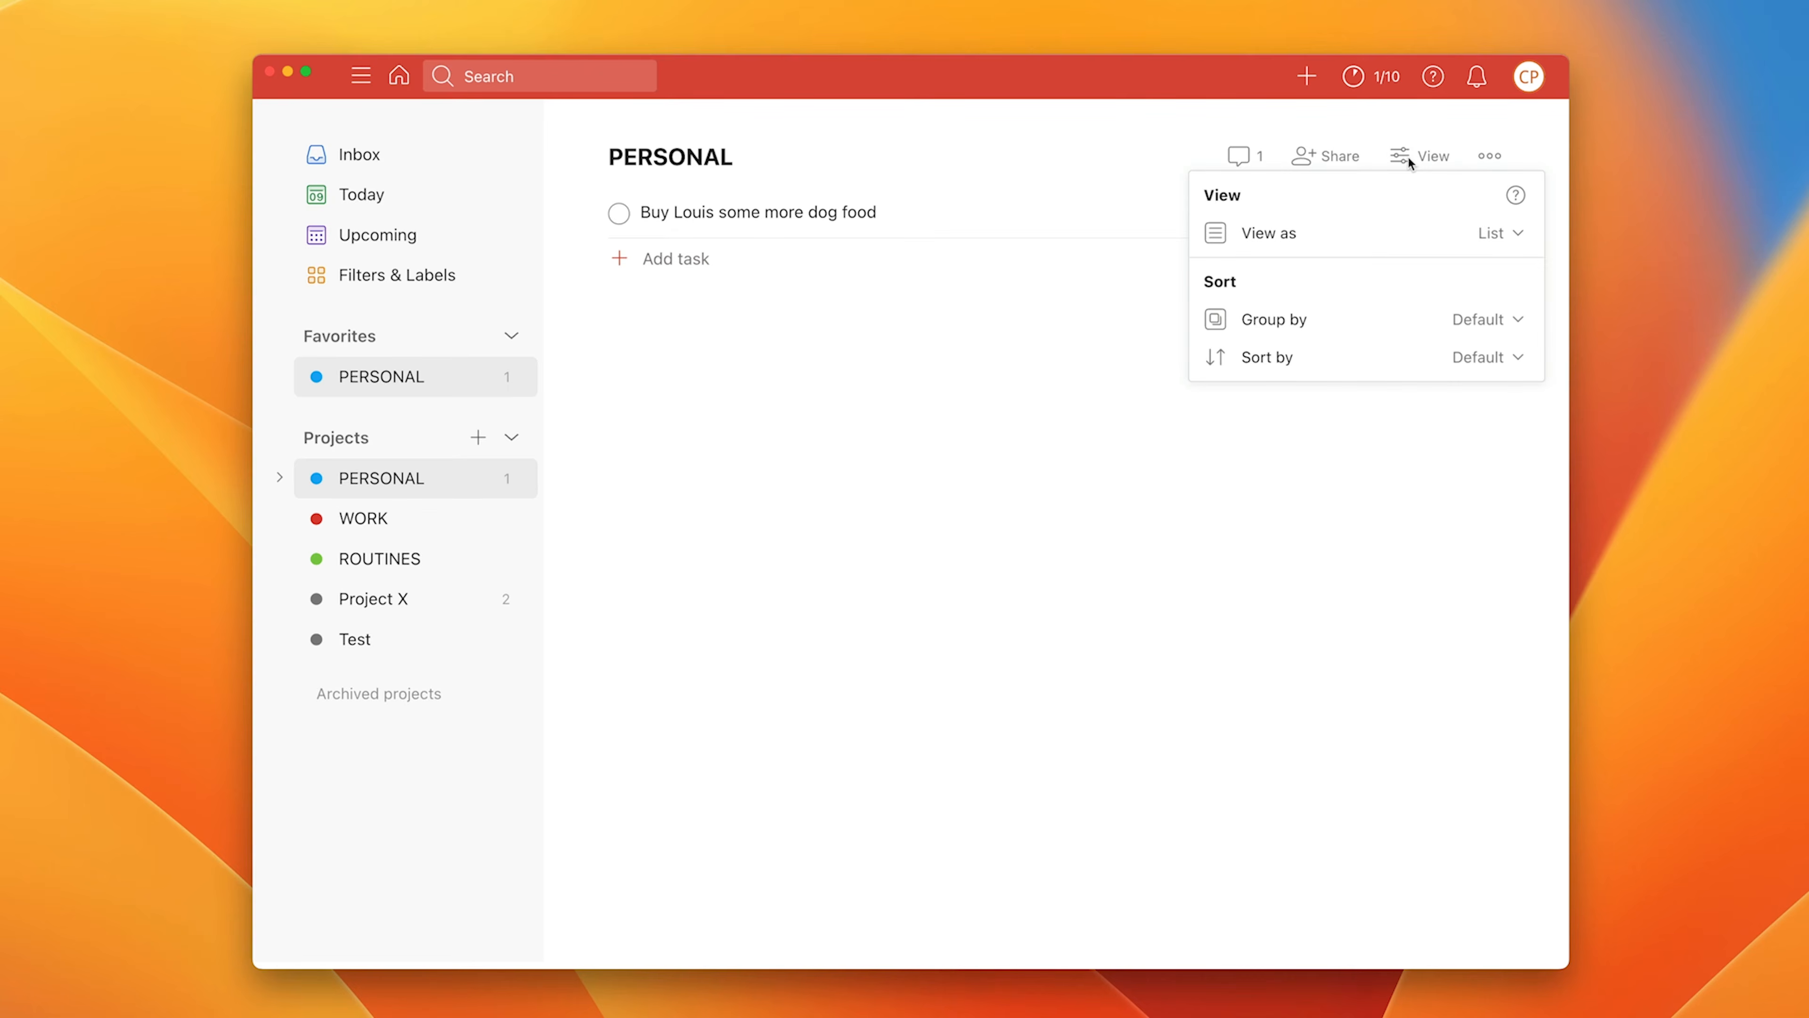
left_click(1489, 234)
left_click(1441, 295)
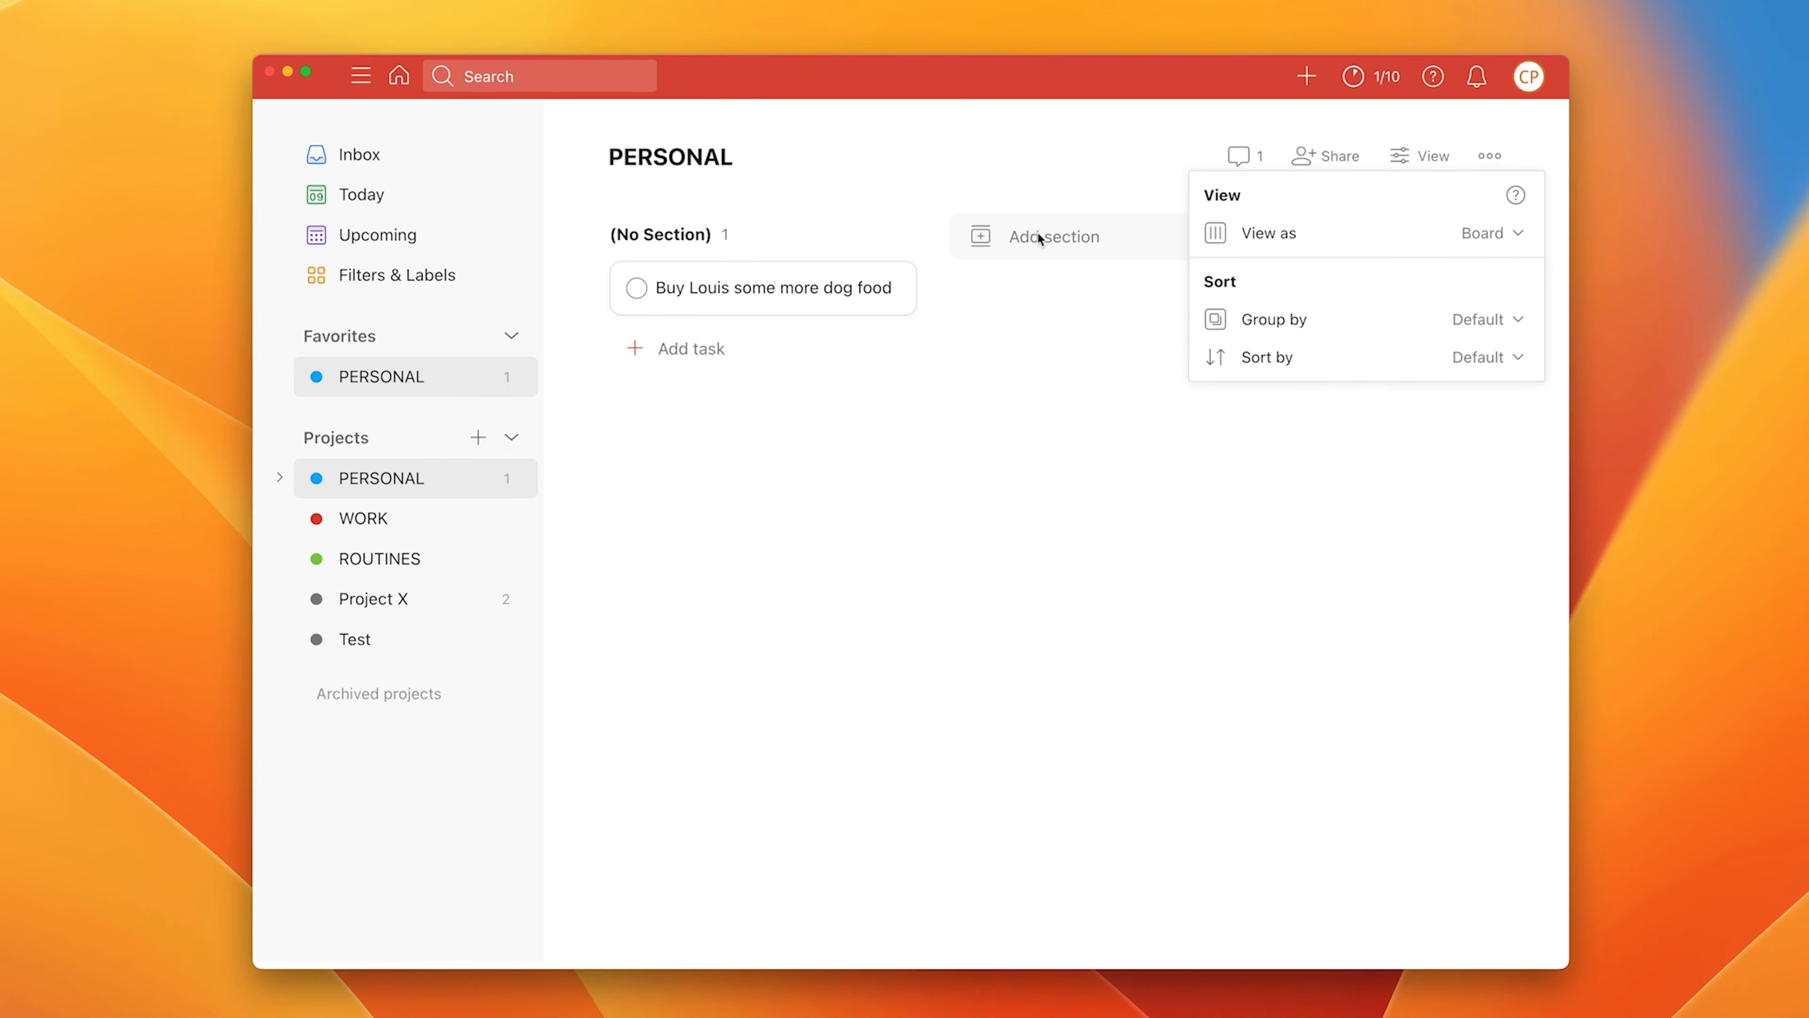
left_click(1517, 233)
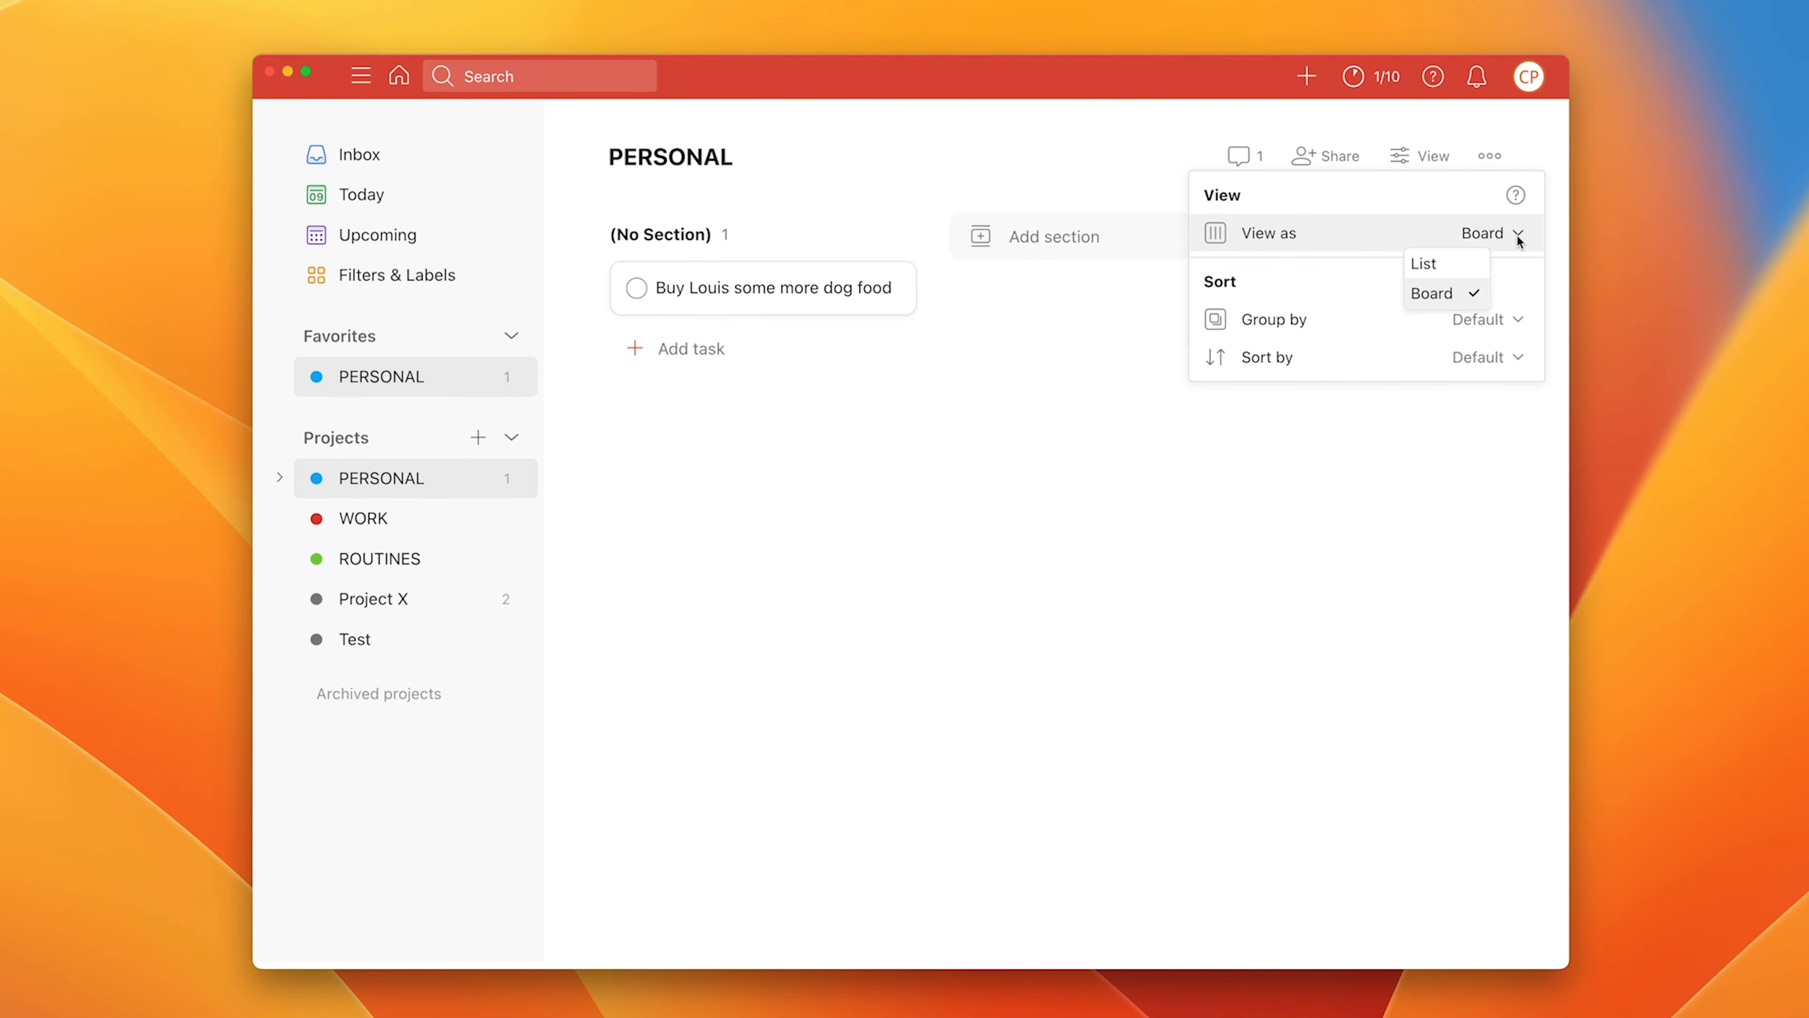
left_click(1457, 265)
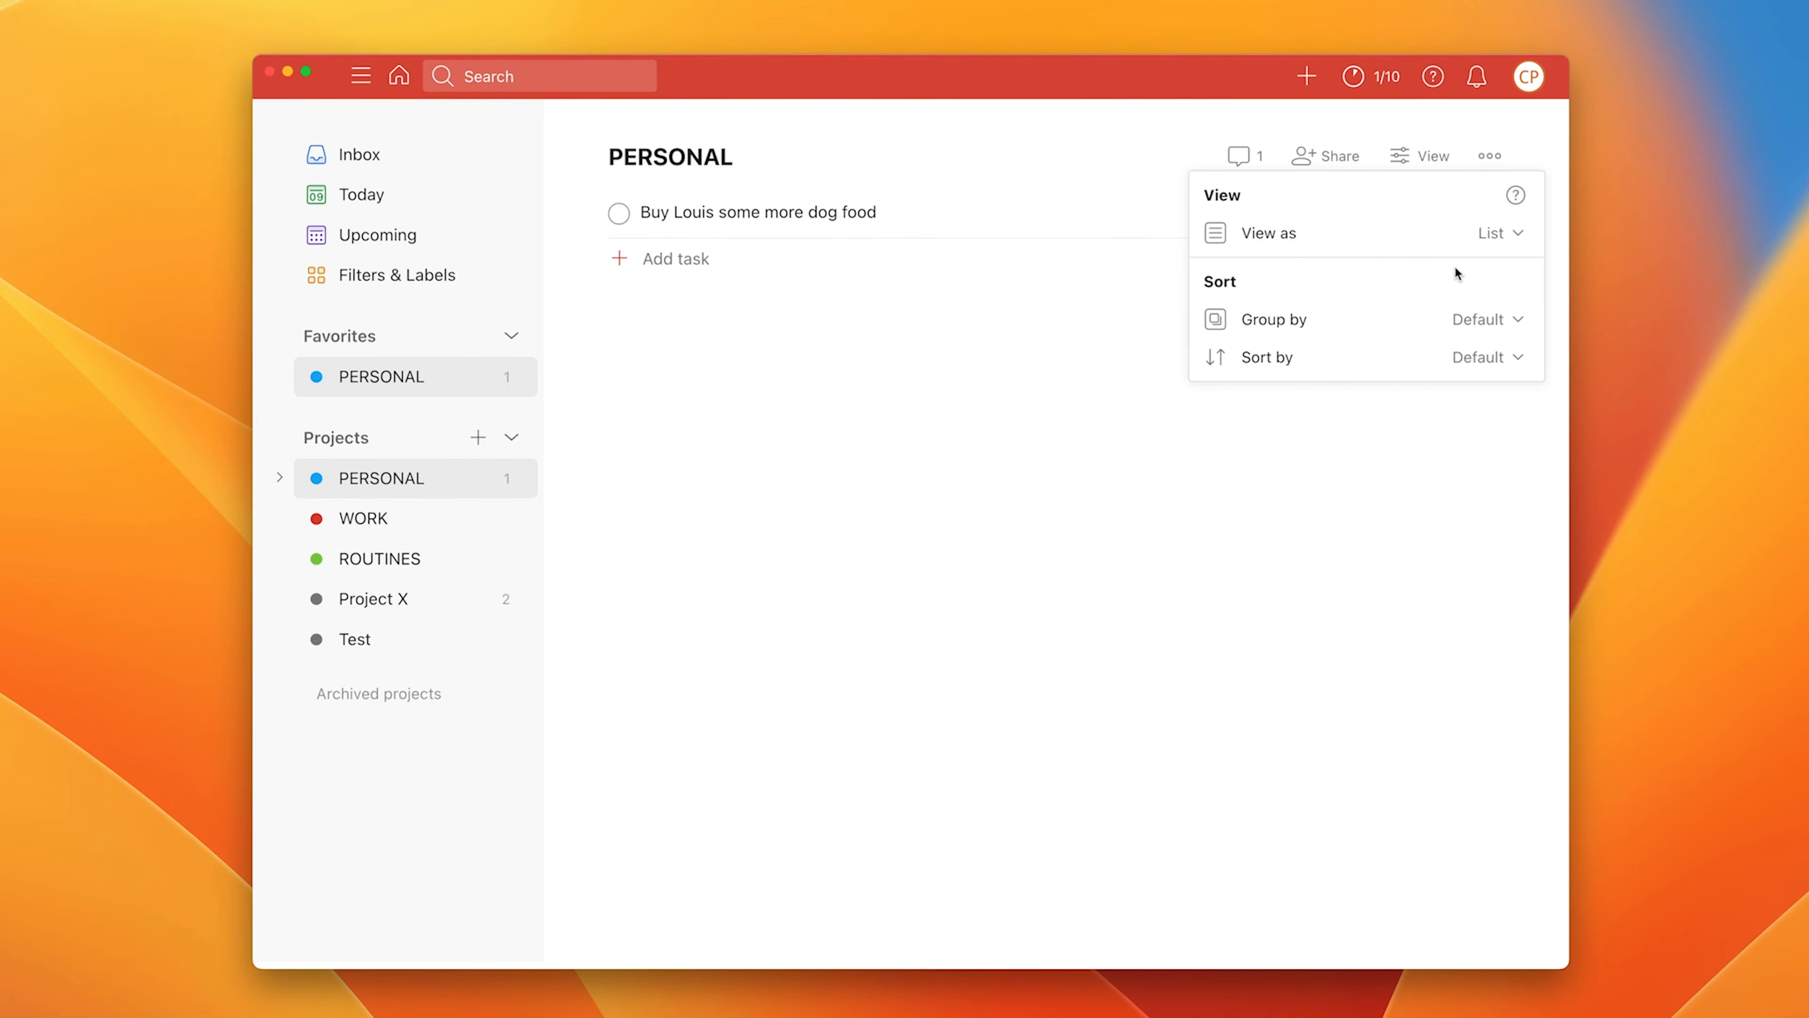
left_click(882, 365)
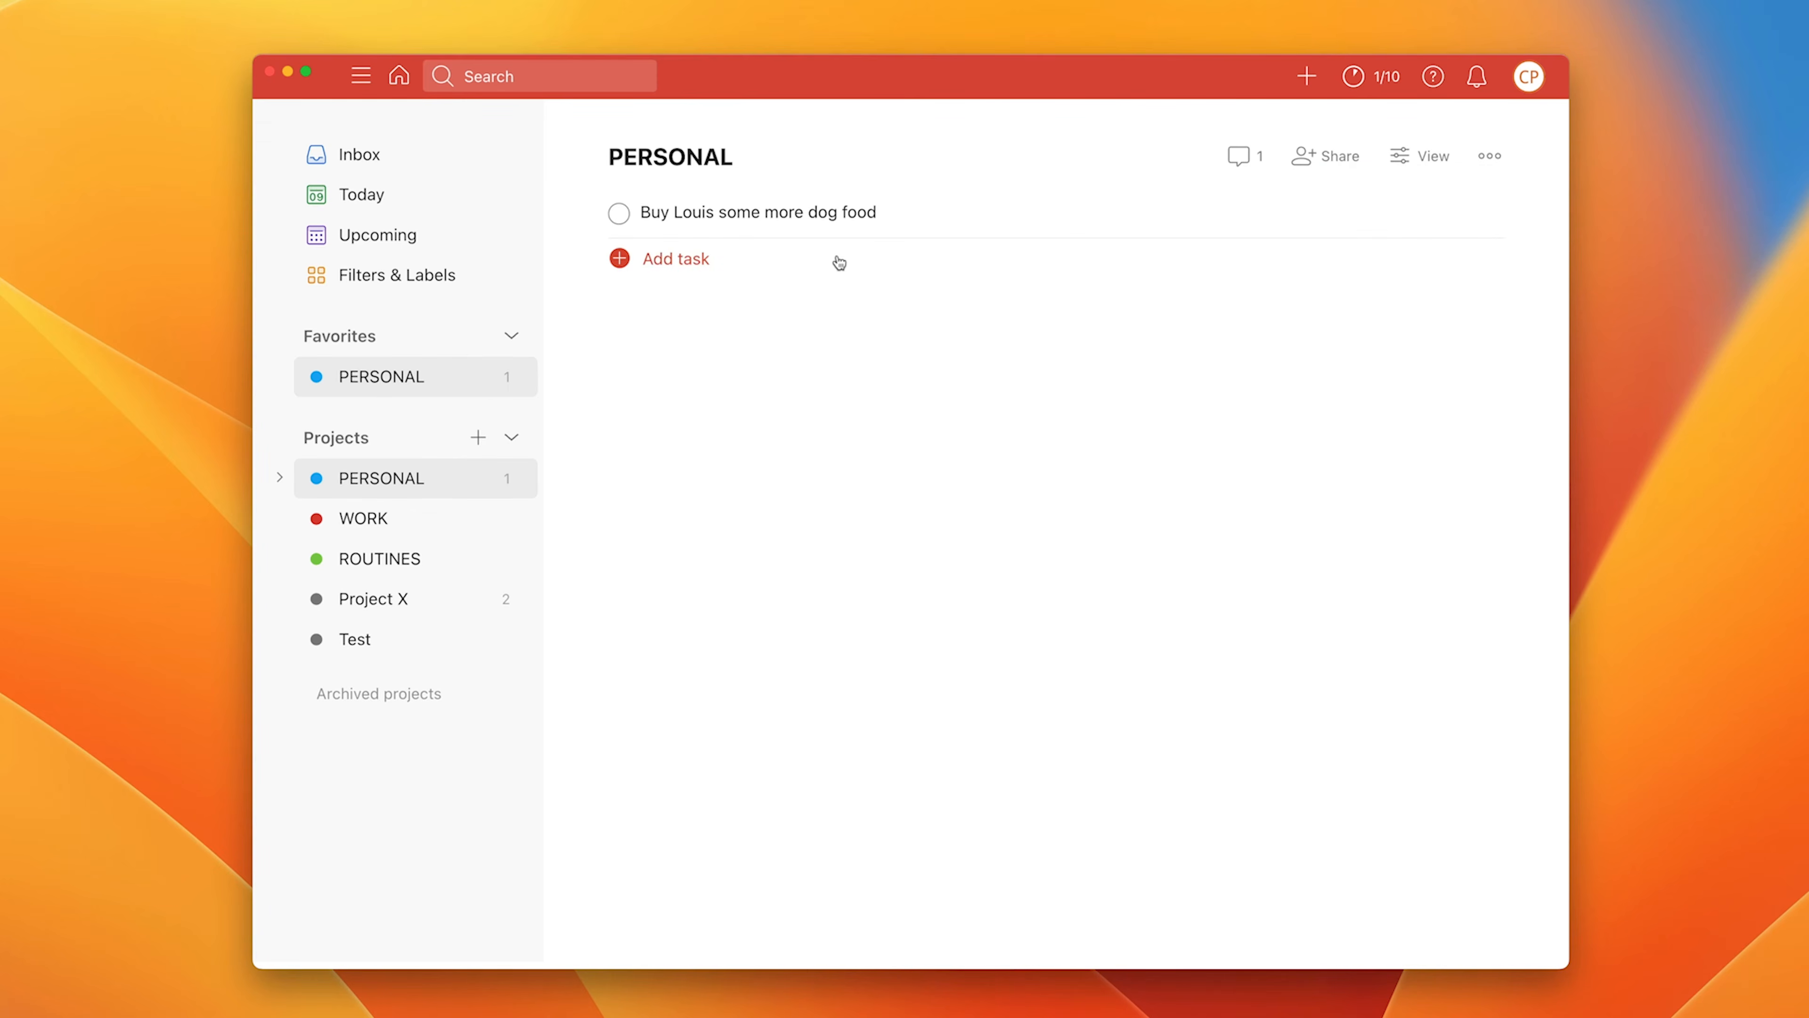
Step: Create a section named TEST below the PERSONAL project's tasks
mouse_move(841, 304)
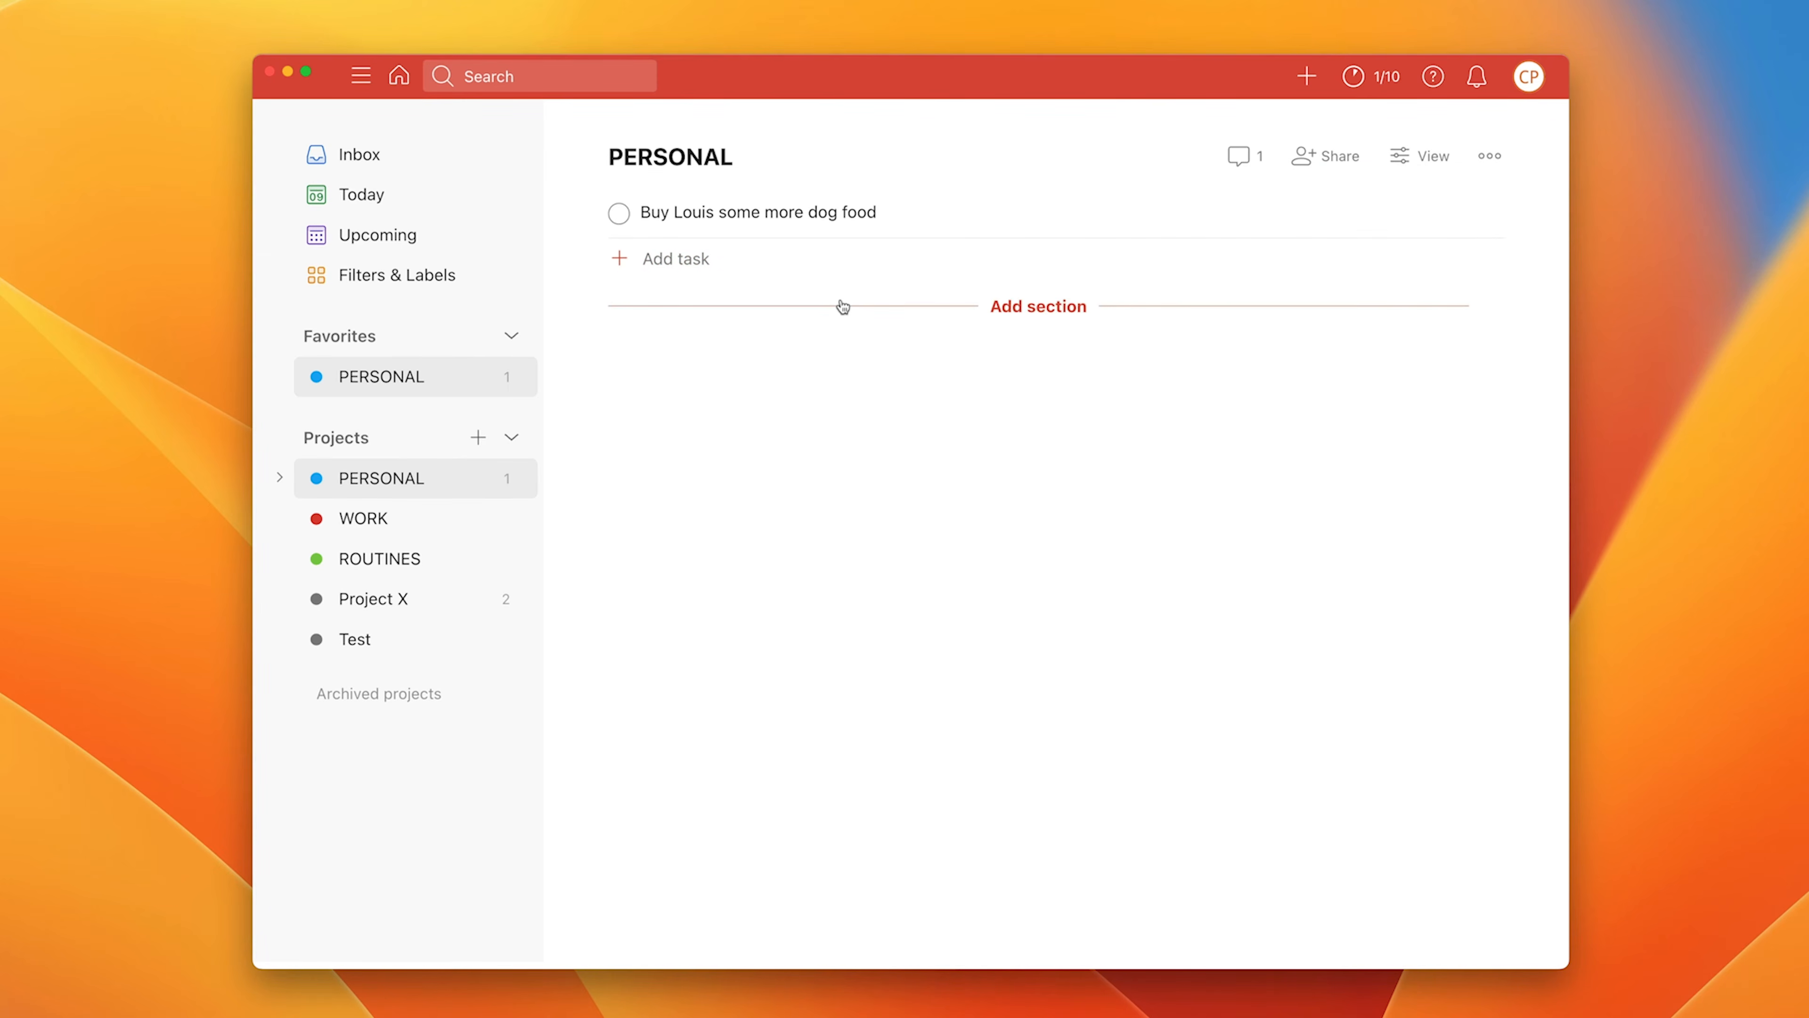
left_click(1000, 305)
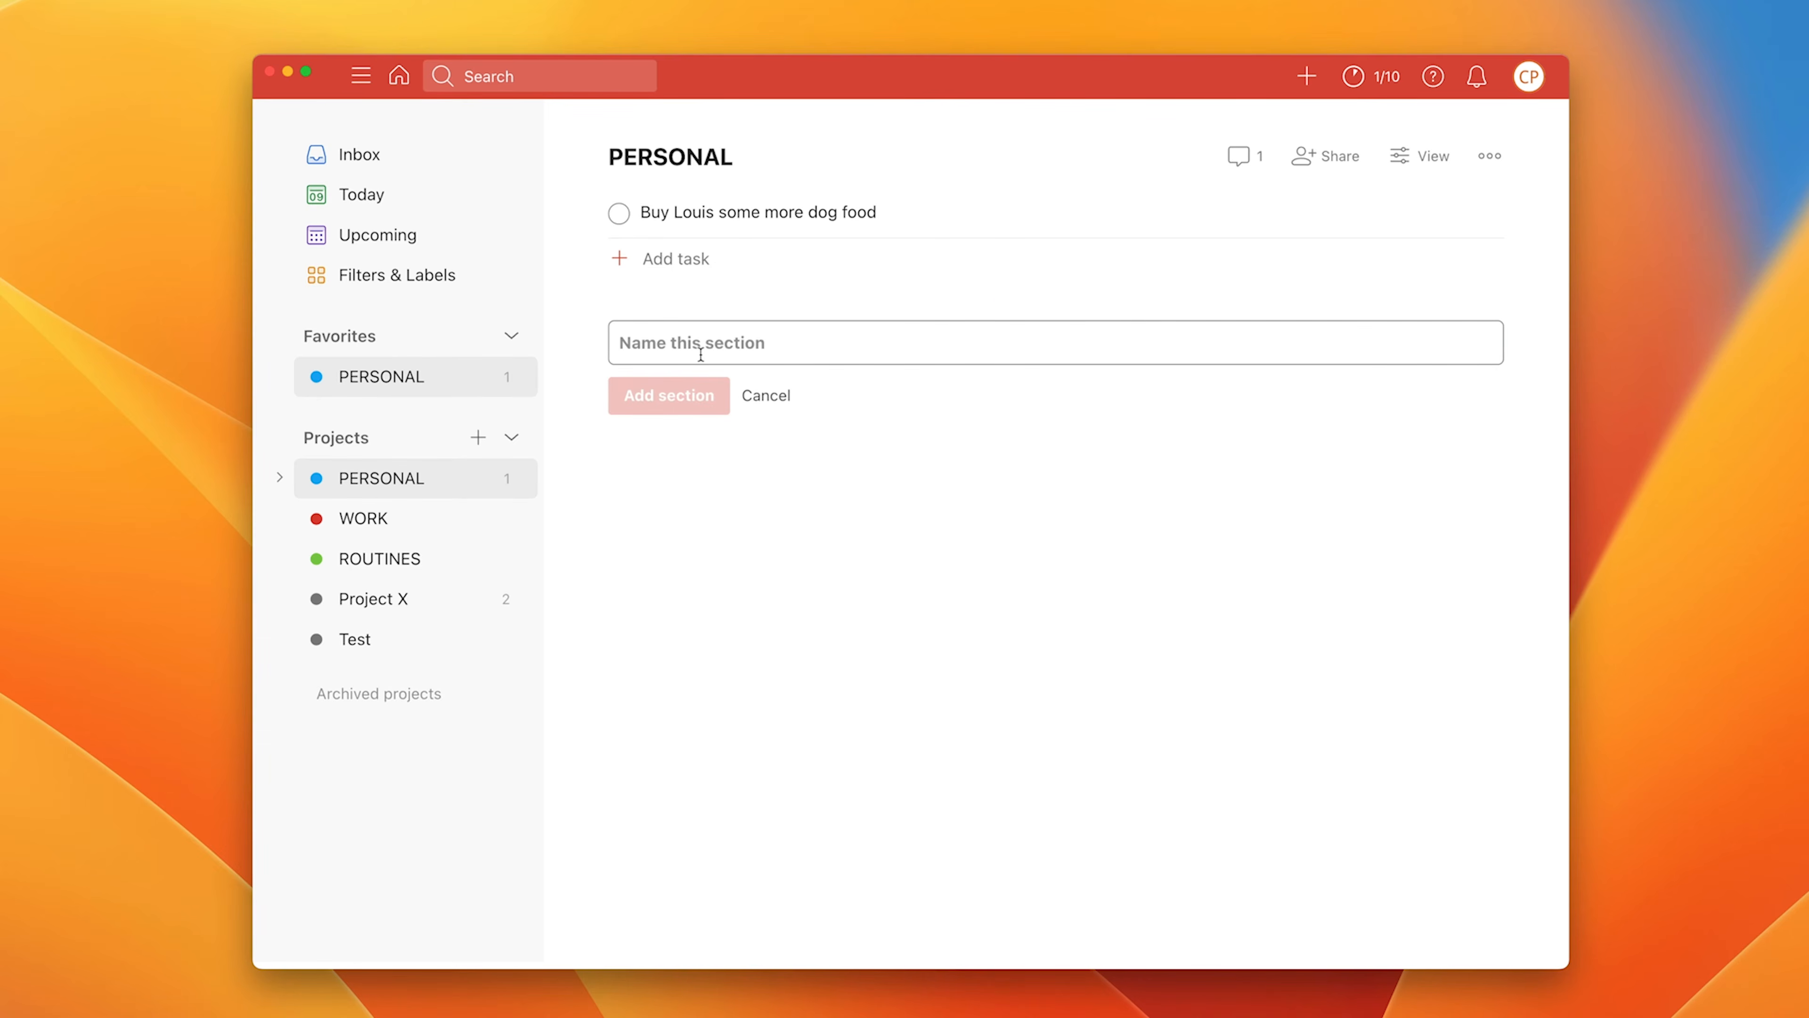
type("TEST")
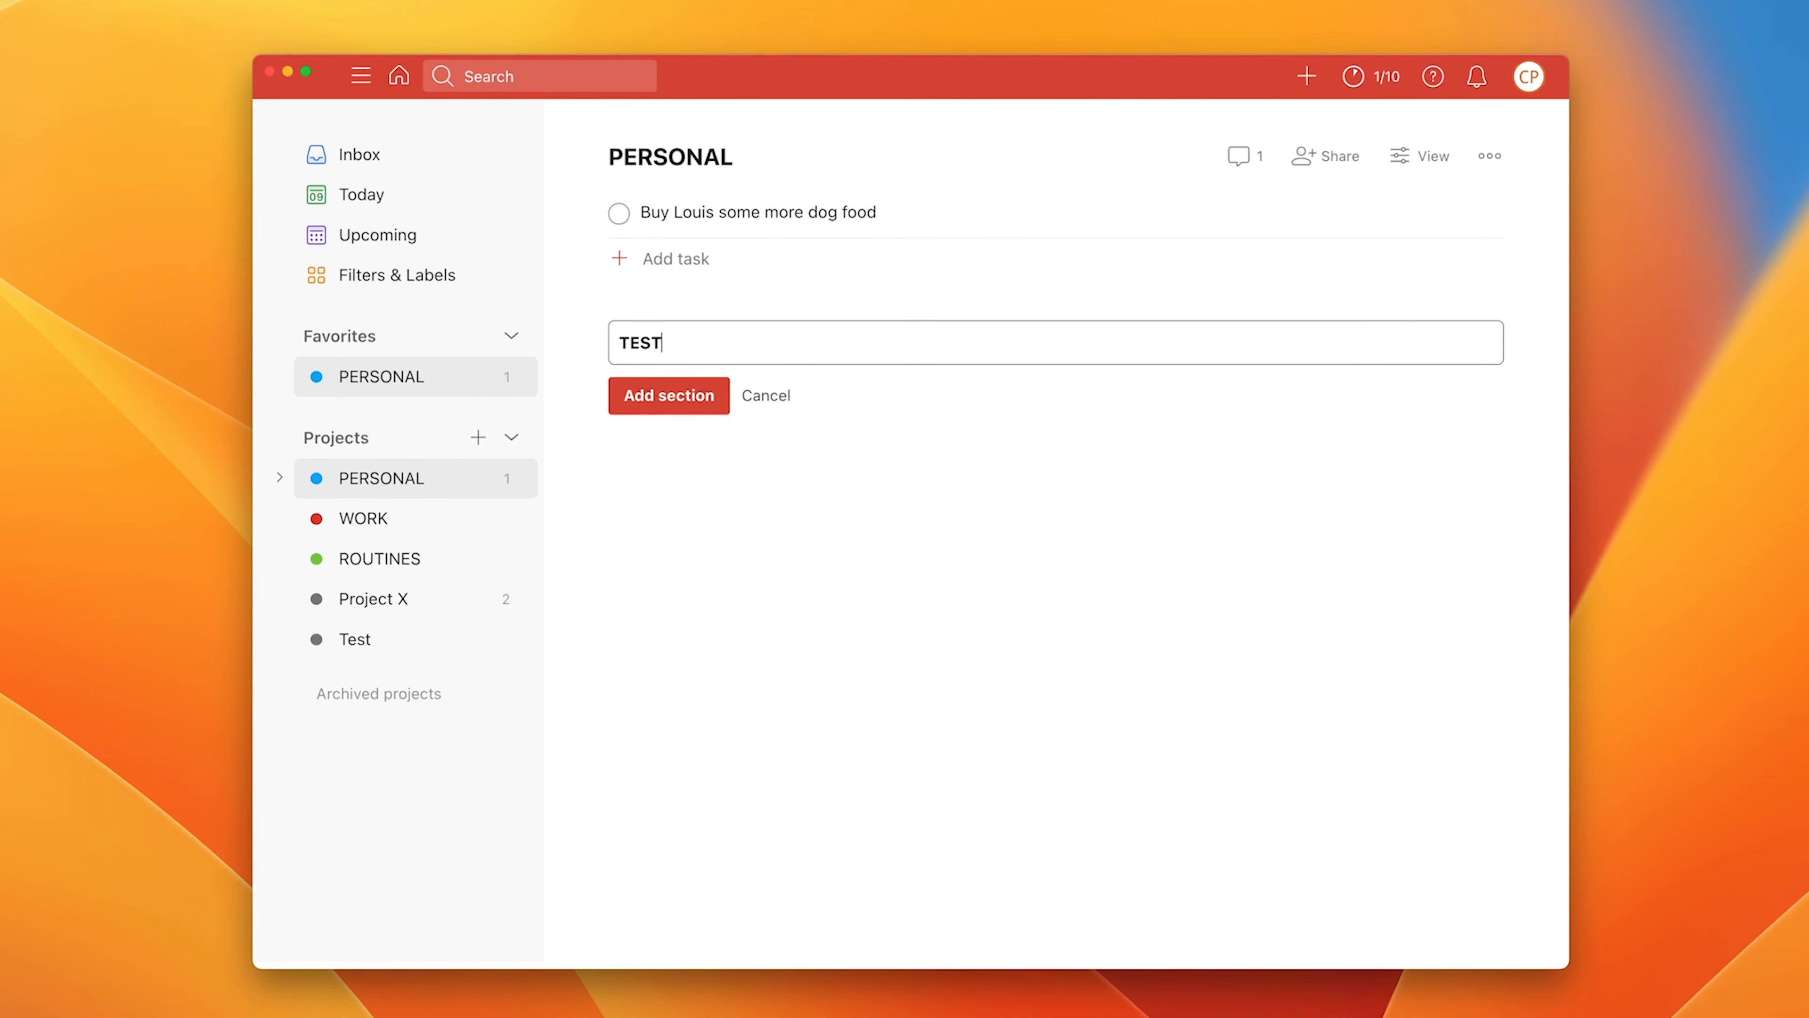
left_click(695, 396)
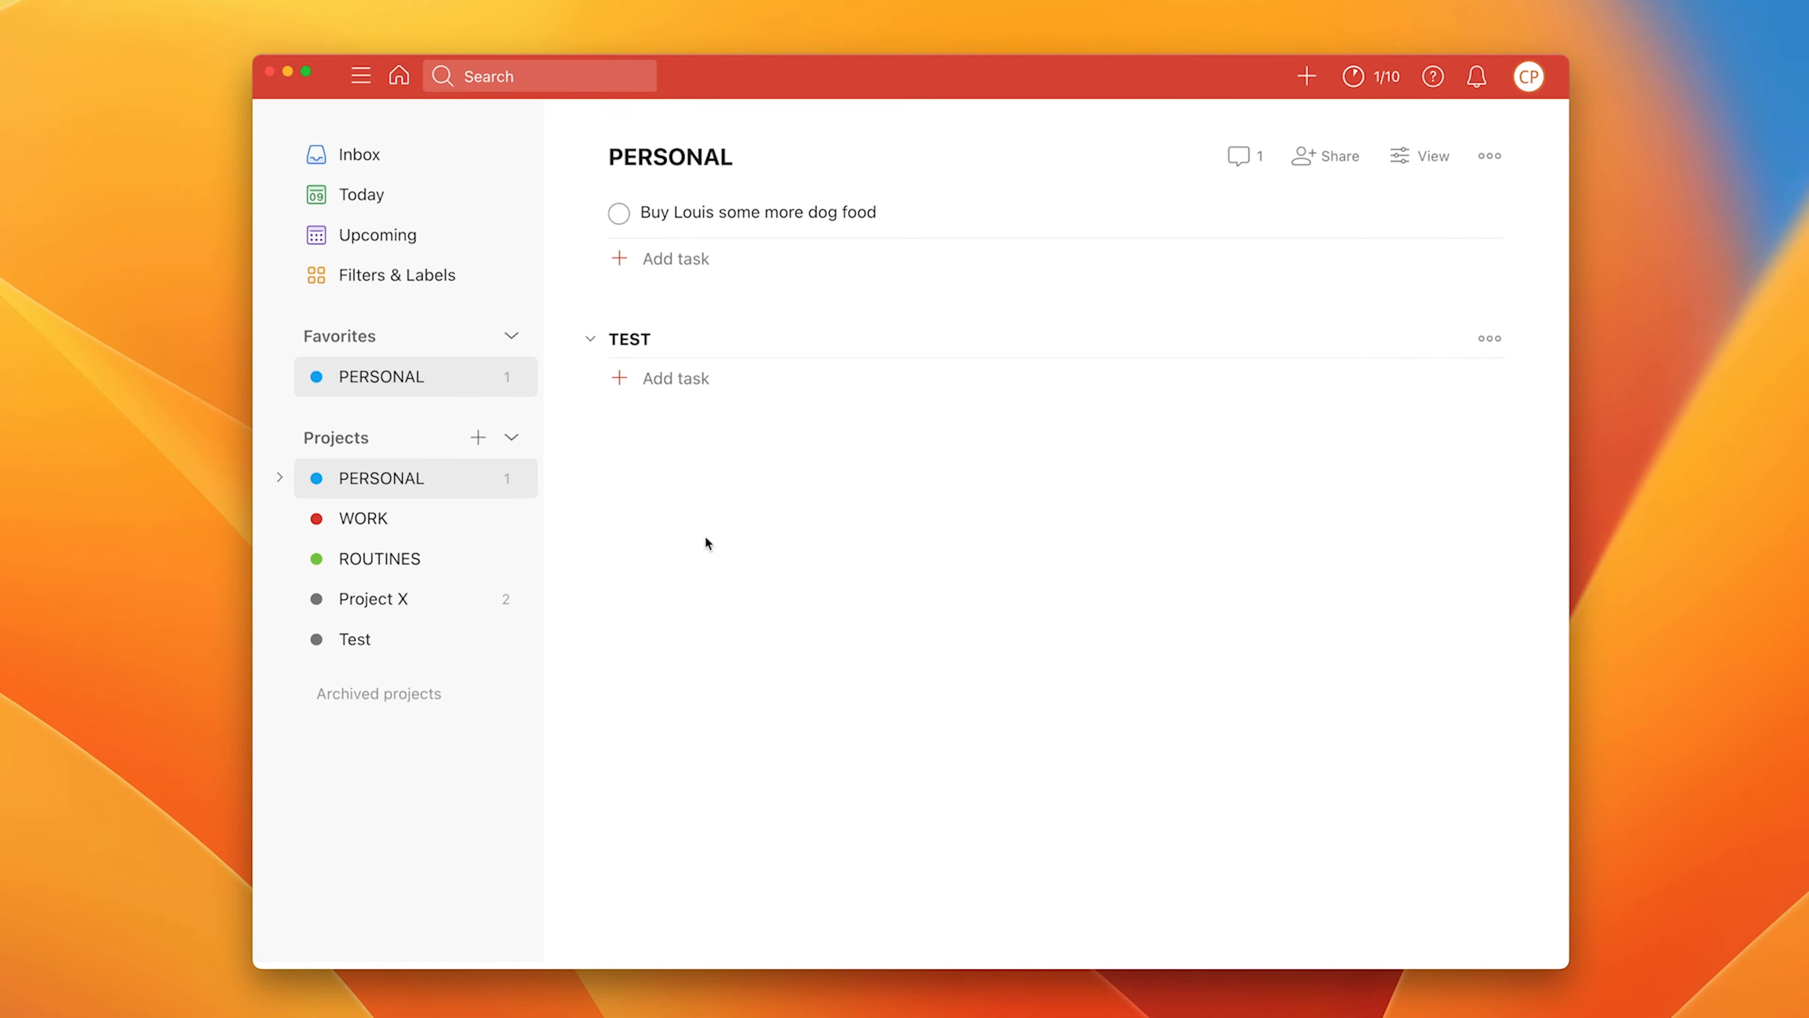
Step: Drag the dog food task into TEST, then back above the section
mouse_move(588, 211)
left_click_drag(589, 211, 634, 381)
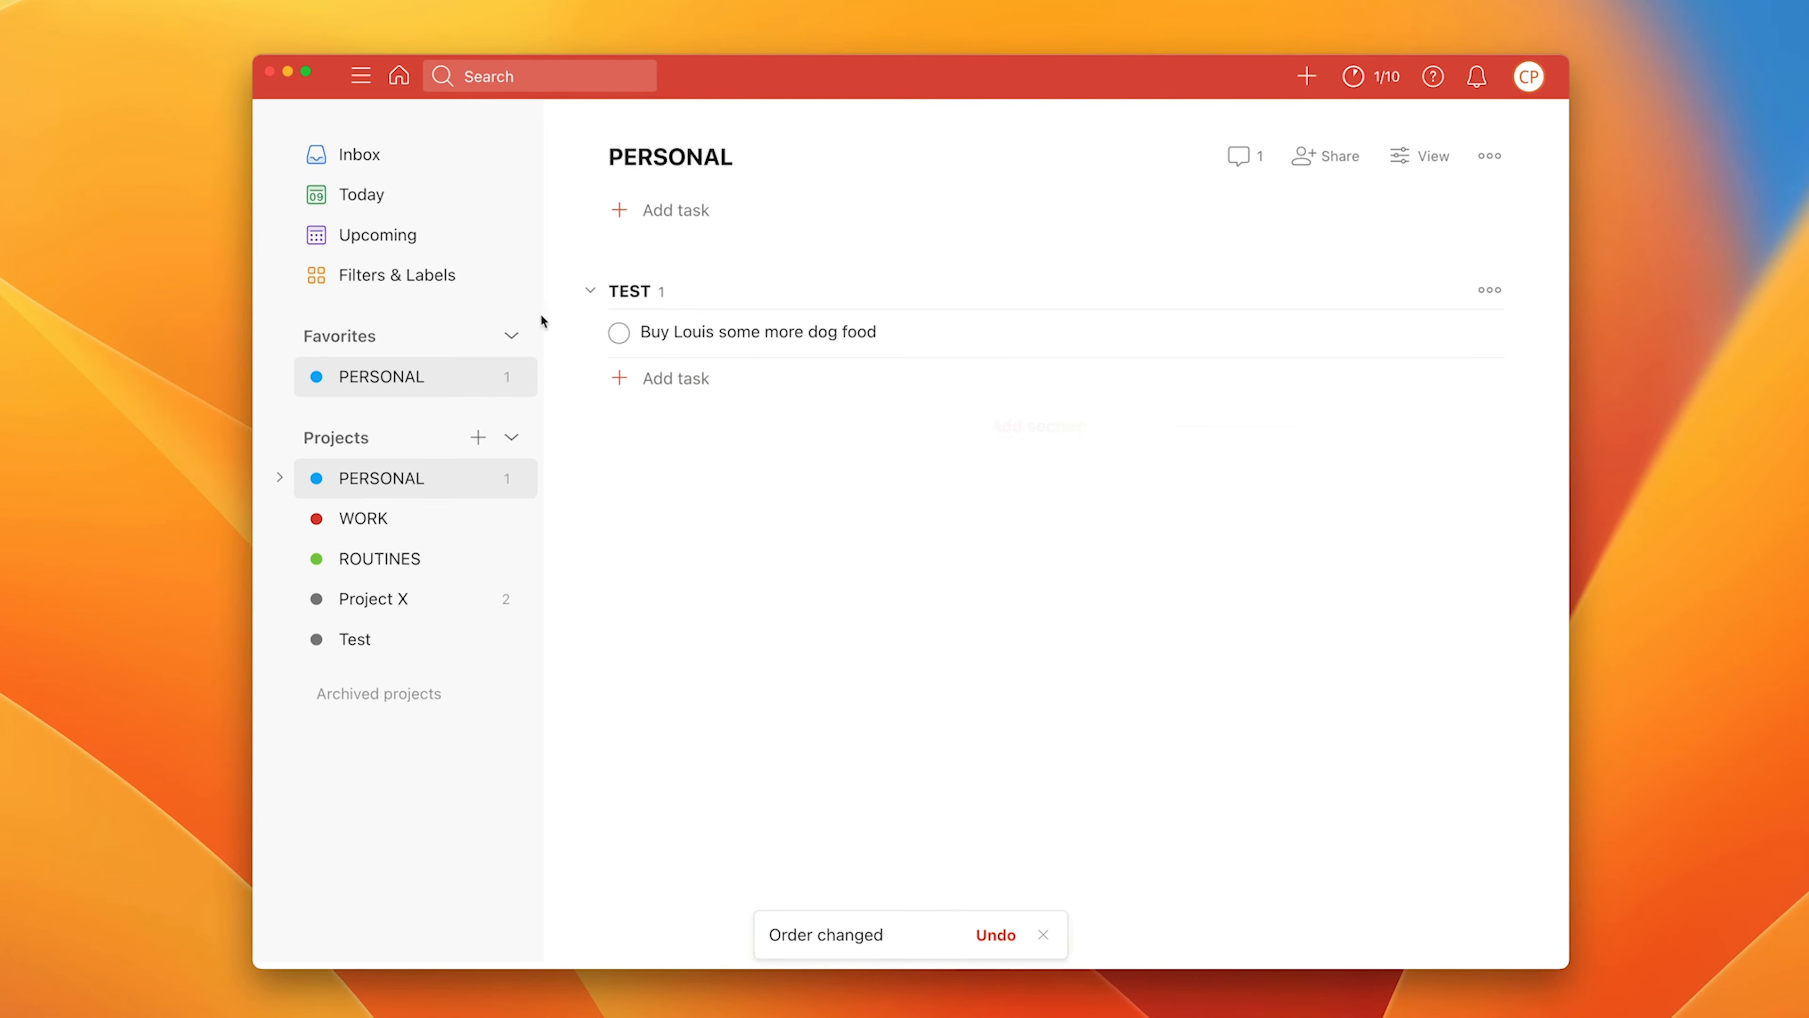
mouse_move(585, 331)
left_click_drag(585, 331, 577, 215)
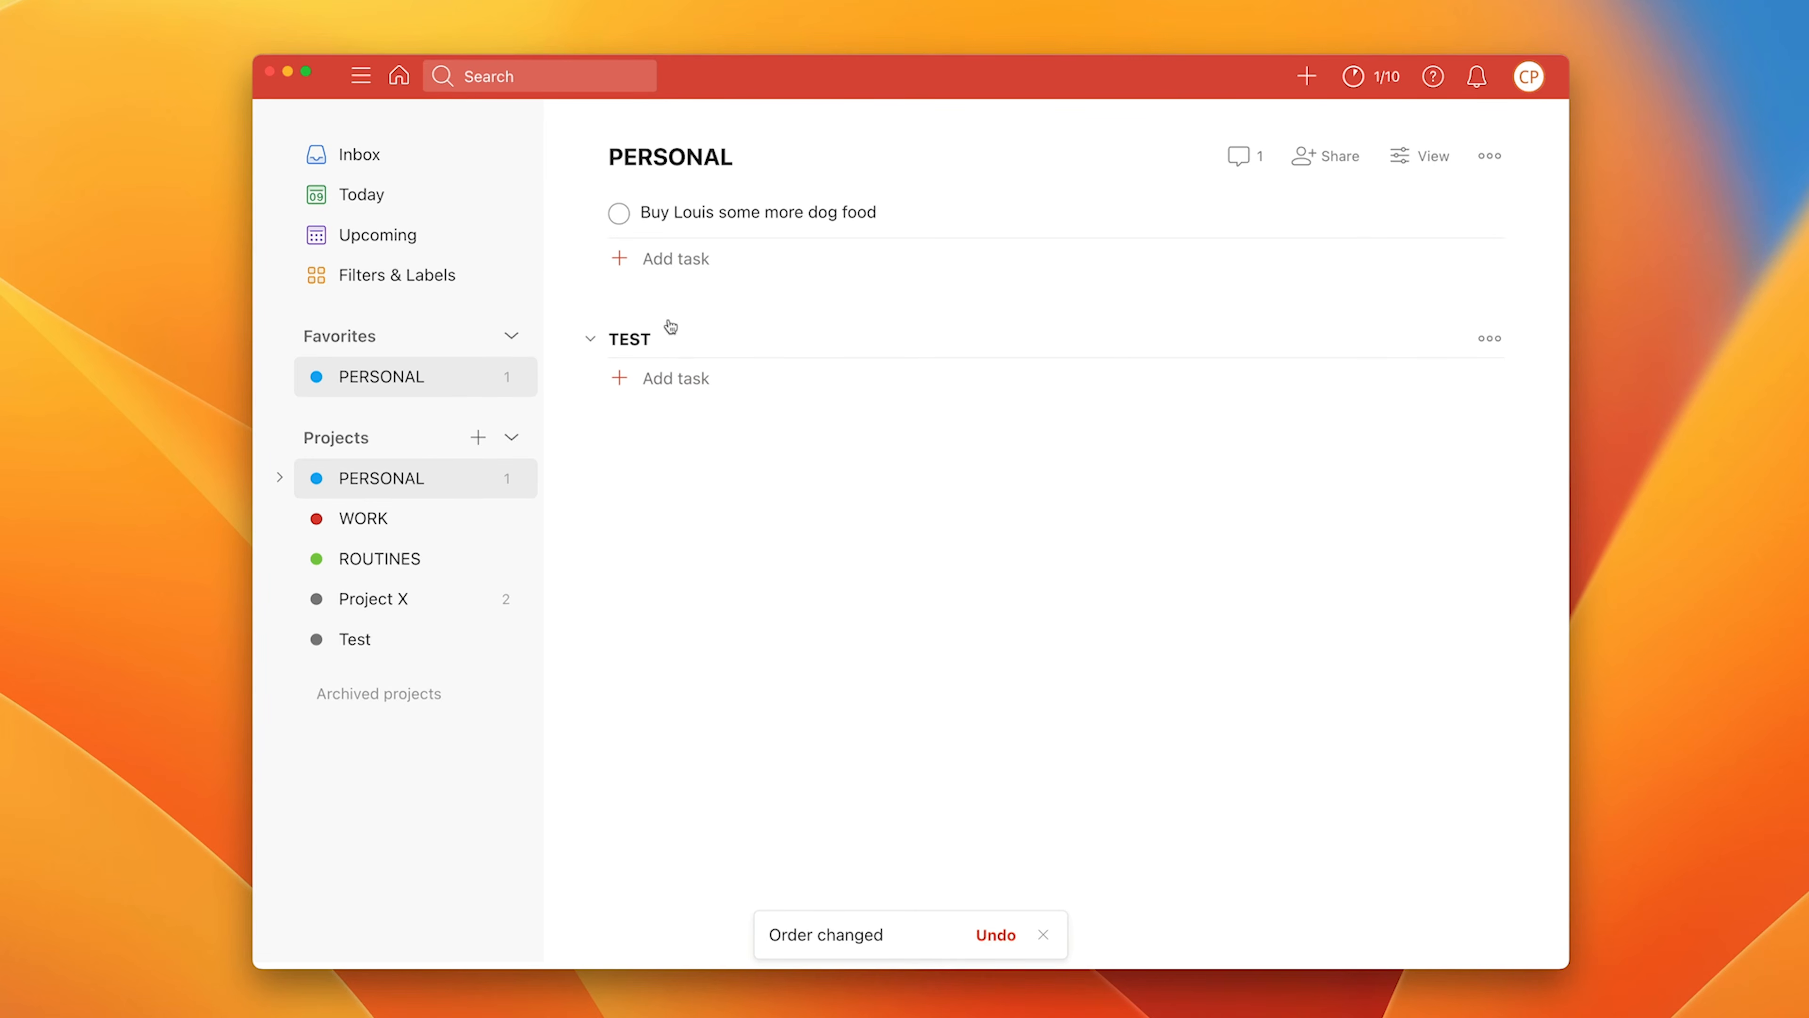